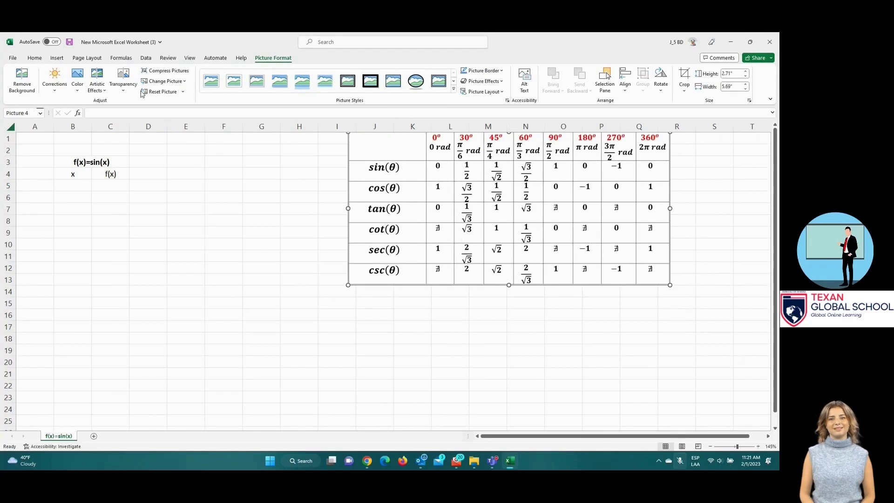
Step: Insert the Unitary_Circle picture from the Desktop folder into the worksheet
{"action": "left_click", "coordinate": [56, 58]}
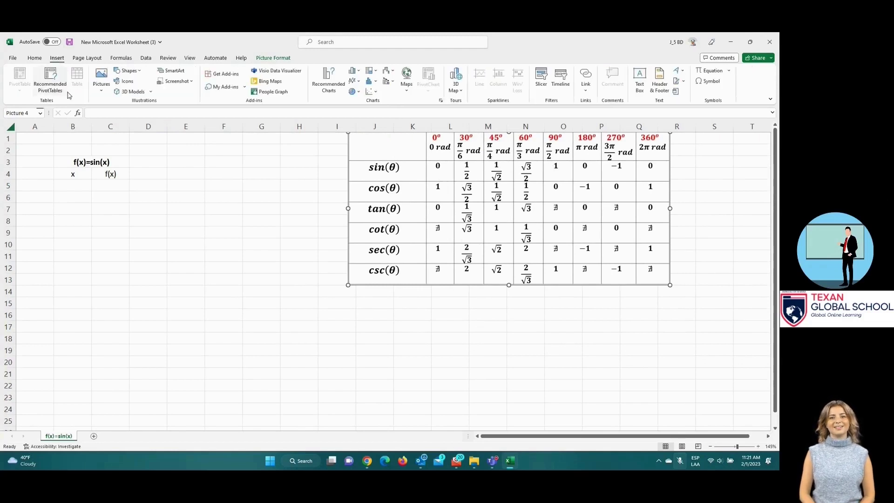
{"action": "left_click", "coordinate": [193, 196]}
{"action": "left_click", "coordinate": [104, 93]}
{"action": "left_click", "coordinate": [118, 120]}
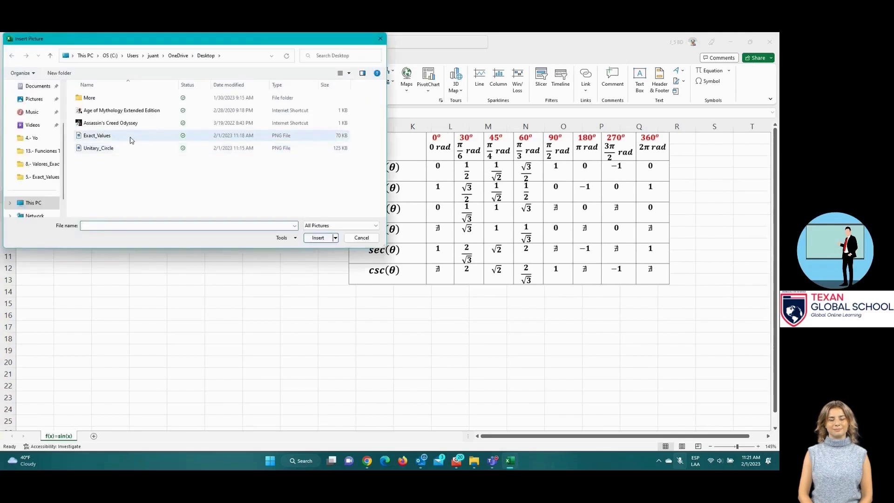
{"action": "double_click", "coordinate": [116, 148]}
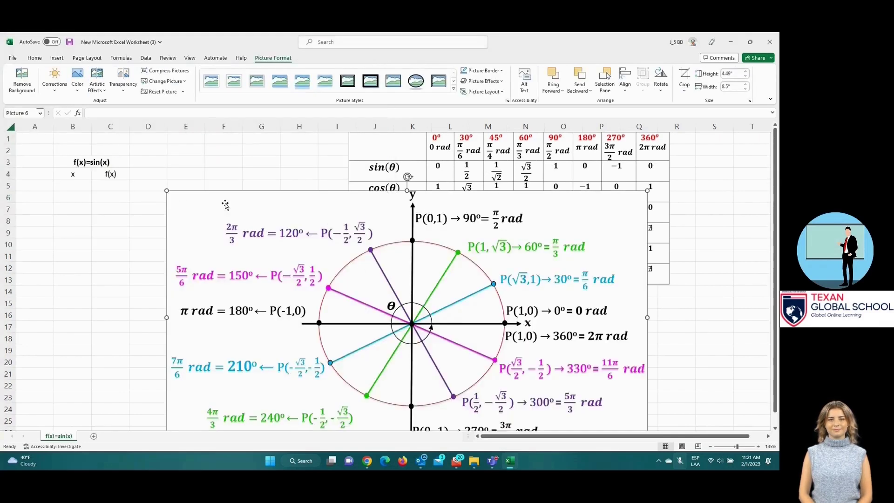
Step: Resize the unit circle picture to about 3.62" by 6.86" and place it just below the sin(θ) row of the exact values table
{"action": "left_click_drag", "start_coordinate": [168, 189], "coordinate": [309, 272]}
{"action": "left_click", "coordinate": [400, 256]}
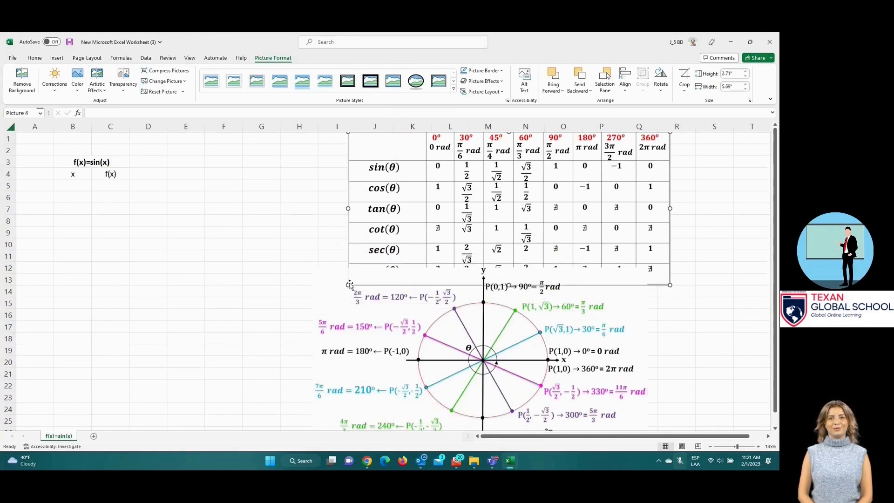
{"action": "left_click_drag", "start_coordinate": [452, 307], "coordinate": [465, 233]}
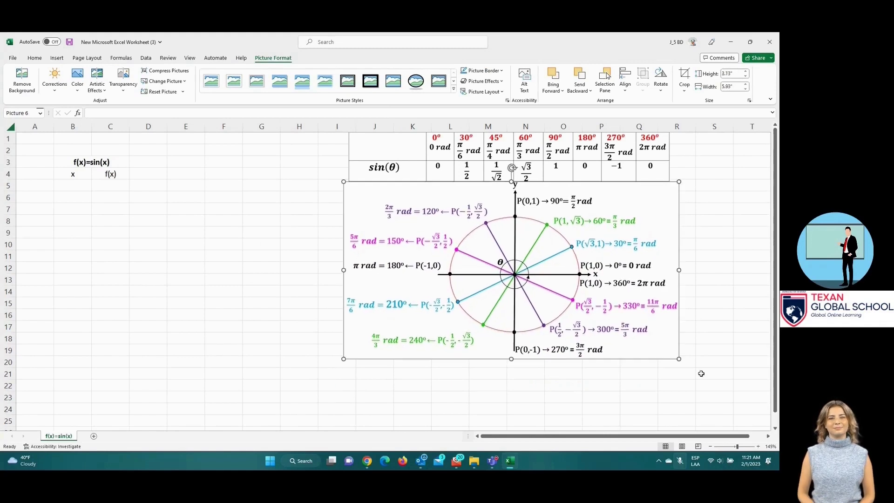
{"action": "left_click_drag", "start_coordinate": [682, 359], "coordinate": [732, 387]}
{"action": "left_click_drag", "start_coordinate": [632, 311], "coordinate": [605, 311]}
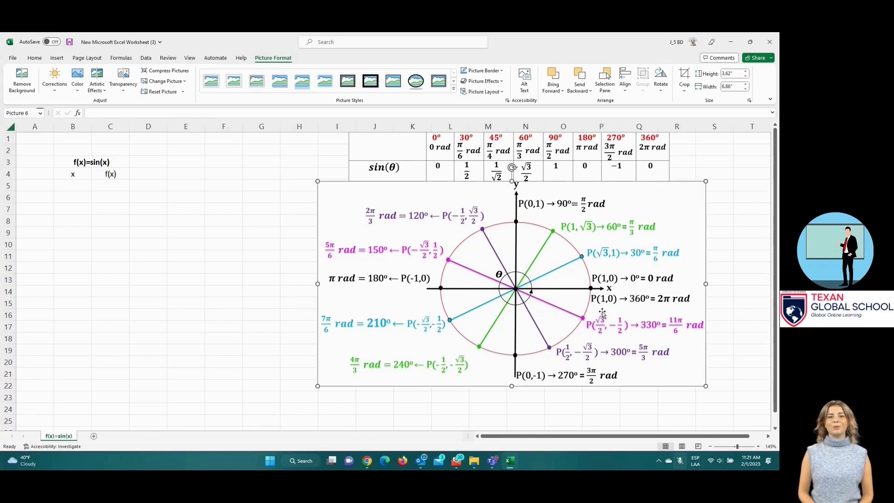
{"action": "left_click", "coordinate": [754, 220]}
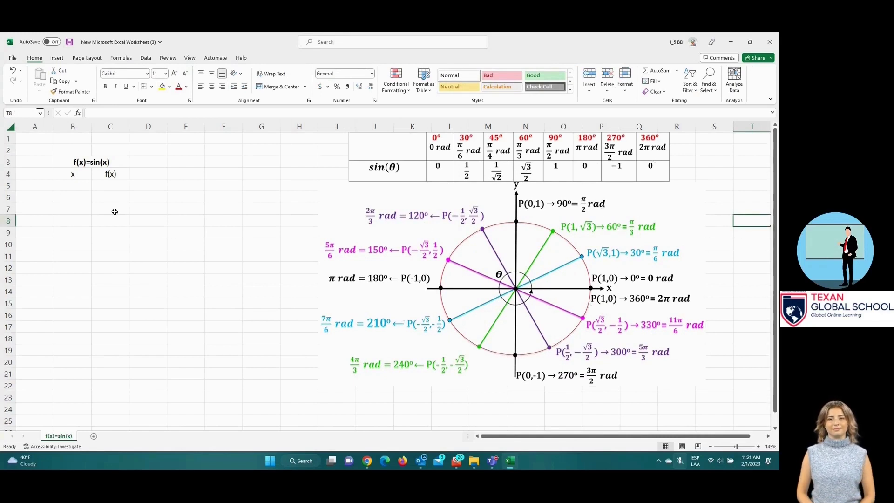
Step: Enter the angles 0, 30, 60 and 90 in cells A5 to A8
{"action": "left_click", "coordinate": [65, 188]}
{"action": "key", "text": "Left"}
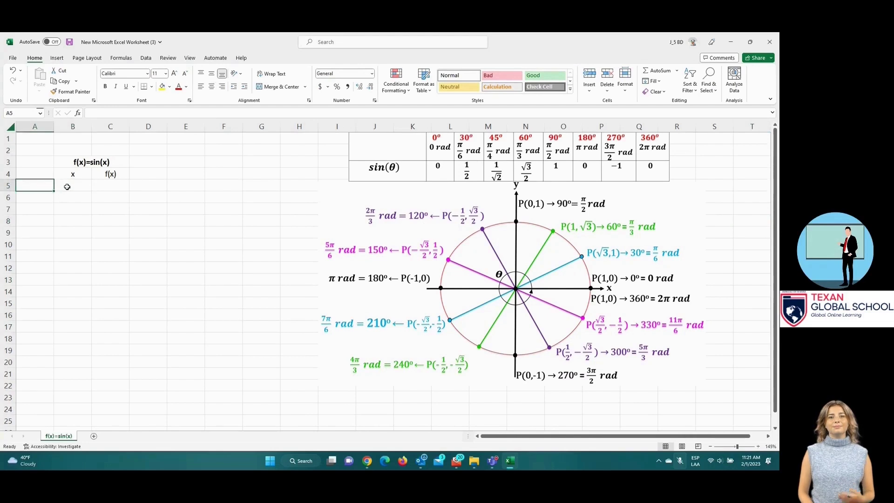
{"action": "type", "text": "0"}
{"action": "key", "text": "Return"}
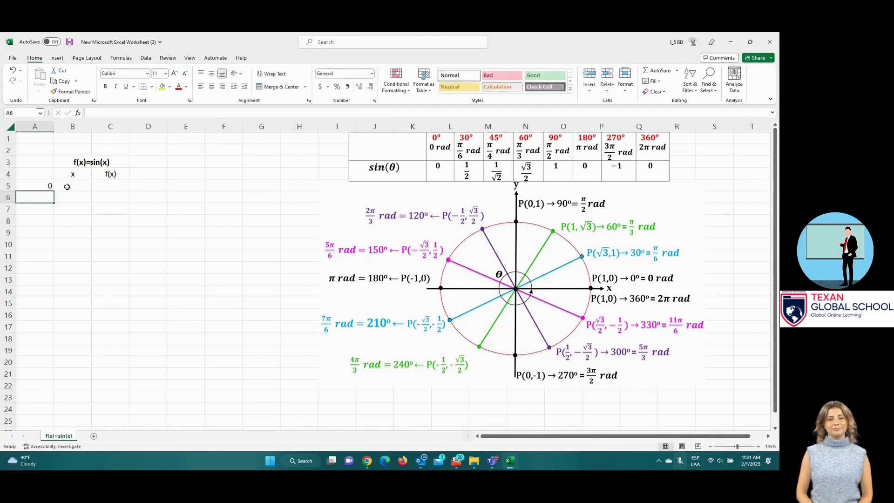
{"action": "type", "text": "30"}
{"action": "key", "text": "Return"}
{"action": "type", "text": "60"}
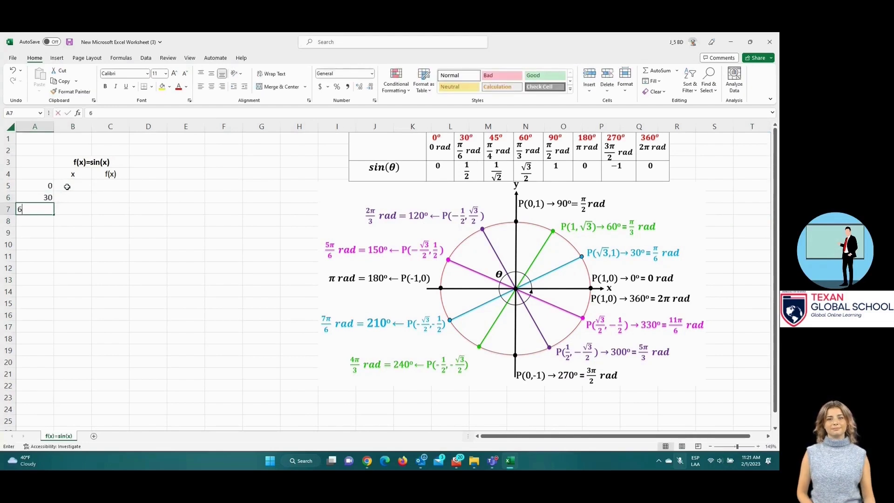
{"action": "key", "text": "Return"}
{"action": "type", "text": "90"}
{"action": "key", "text": "Return"}
Step: Extend the angle series from A5:A8 down to A17 so it runs to 360
{"action": "key", "text": "Up"}
{"action": "key", "text": "Up"}
{"action": "key", "text": "Up"}
{"action": "key", "text": "Up"}
{"action": "key", "text": "shift+Down"}
{"action": "key", "text": "shift+Down"}
{"action": "key", "text": "shift+Down"}
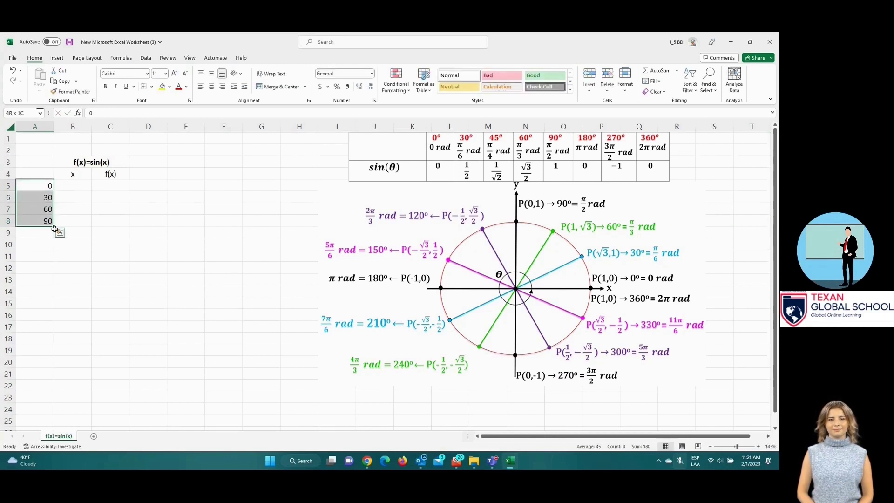
{"action": "left_click_drag", "start_coordinate": [55, 227], "coordinate": [40, 335]}
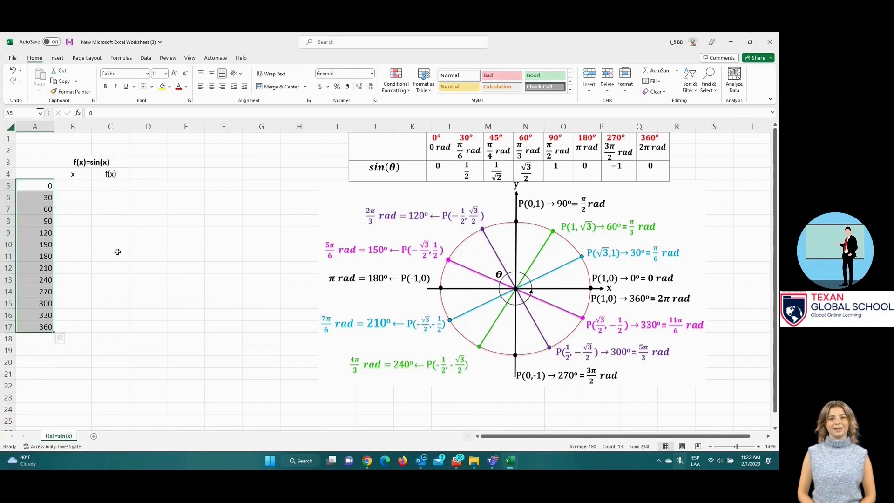
Step: Enter the first radian values in the x column: 0 in B5 and =PI()/6 in B6
{"action": "left_click", "coordinate": [67, 186]}
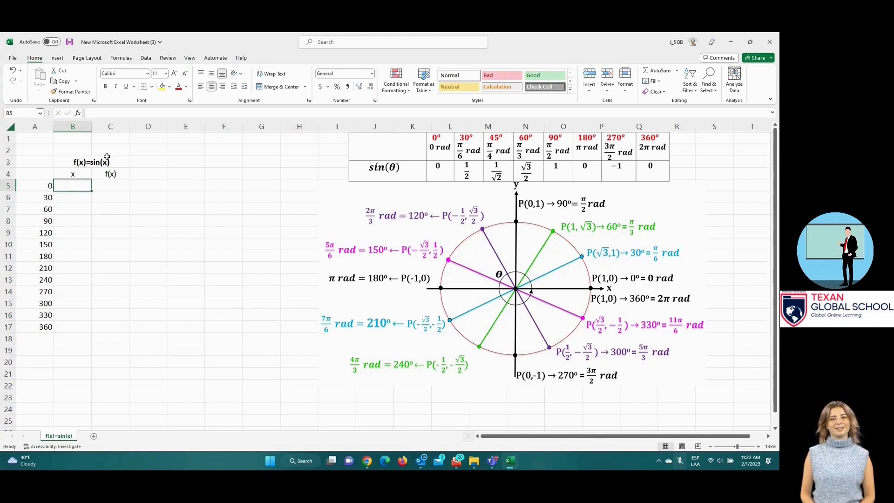
{"action": "type", "text": "0"}
{"action": "key", "text": "Return"}
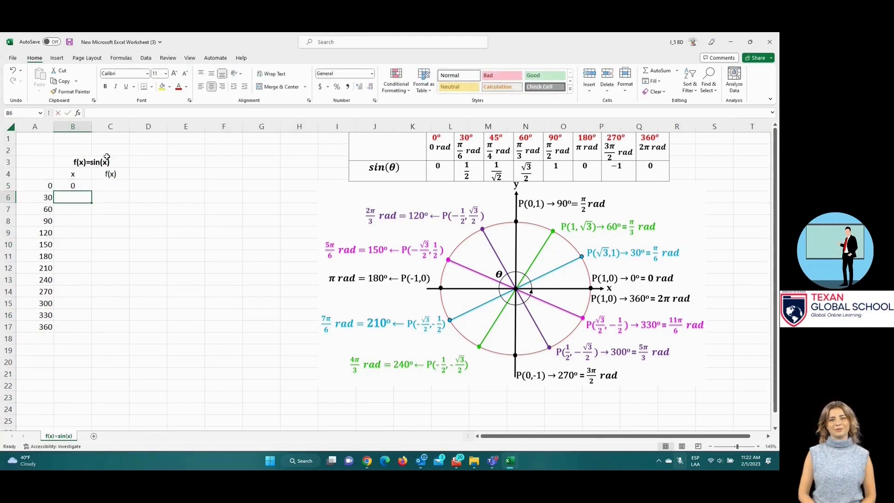
{"action": "type", "text": "="}
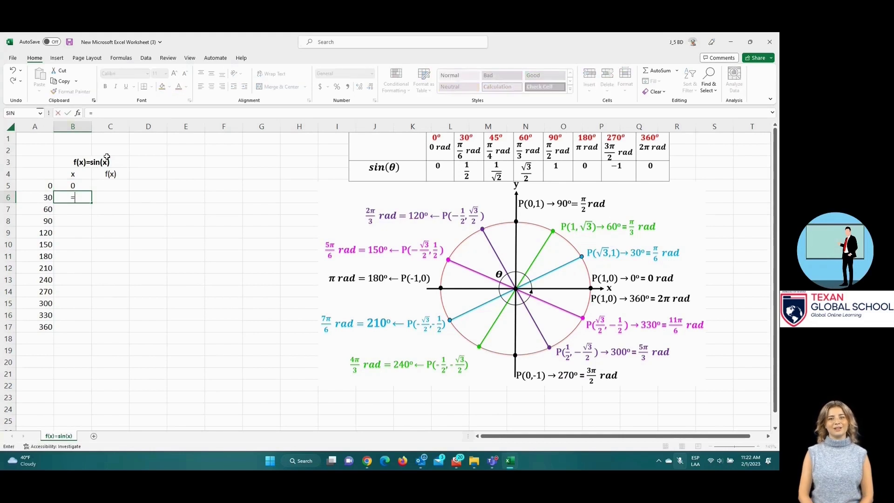
{"action": "type", "text": "pi()/6"}
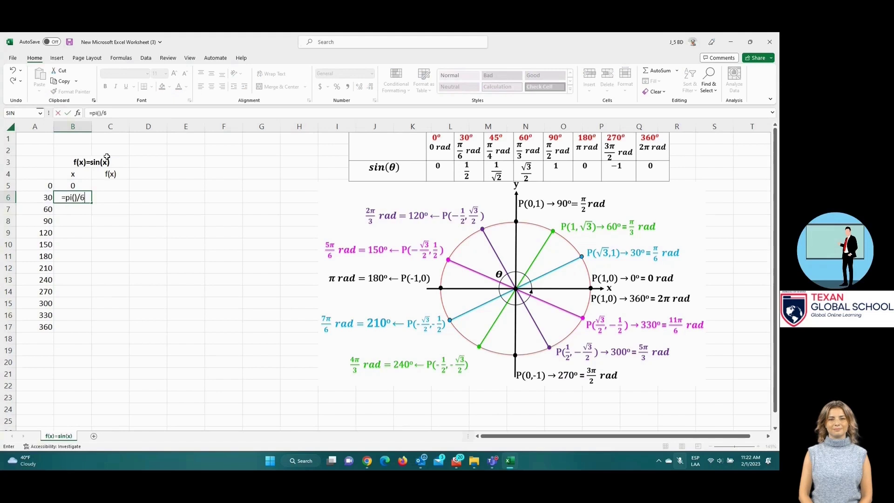
{"action": "key", "text": "Return"}
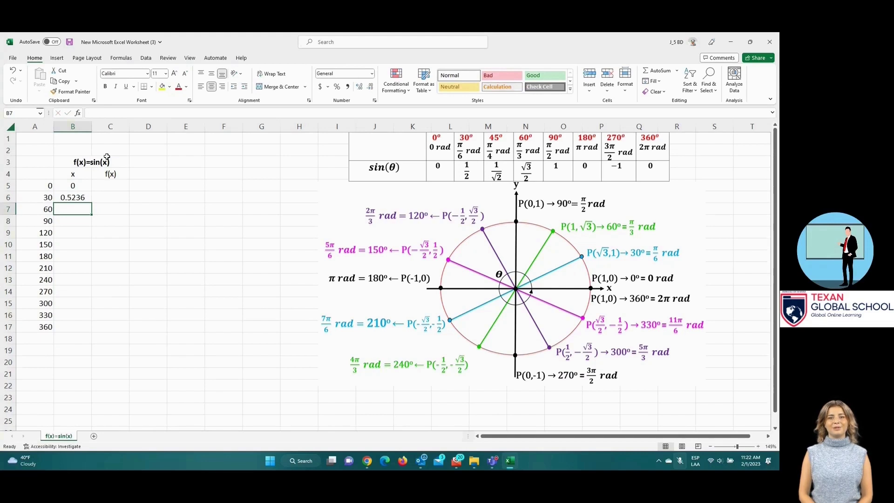
Step: Copy the B6 formula into B7 and change it to =PI()/3 for the 60 degree row
{"action": "key", "text": "Up"}
{"action": "key", "text": "ctrl+c"}
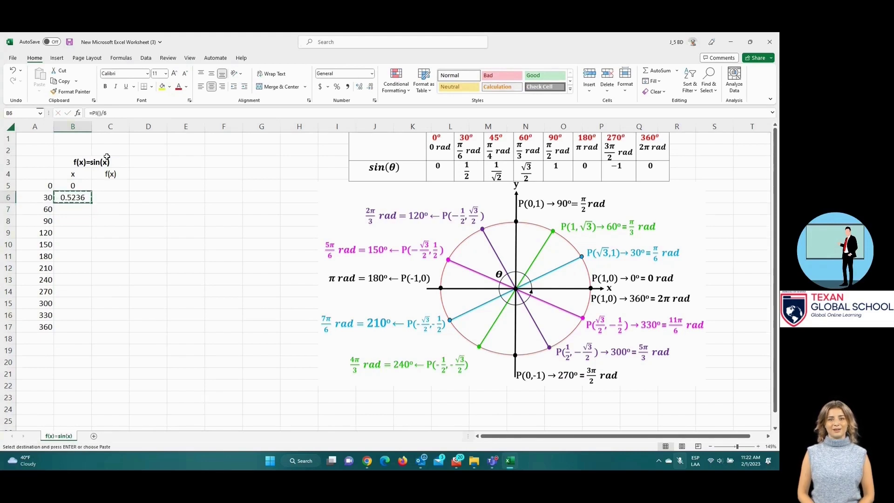
{"action": "key", "text": "Down"}
{"action": "key", "text": "ctrl+v"}
{"action": "left_click", "coordinate": [131, 113]}
{"action": "key", "text": "BackSpace"}
{"action": "type", "text": "3"}
{"action": "key", "text": "Return"}
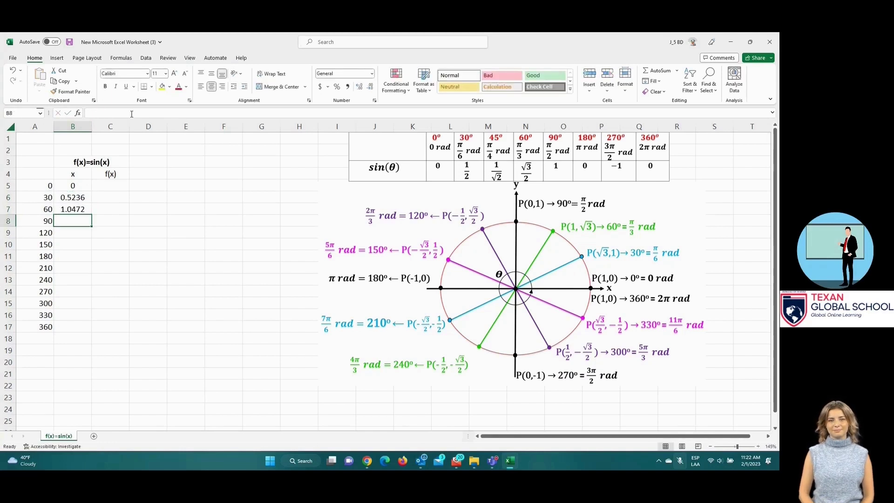
Step: Copy the formula text from B7 into B8 and change it to =PI()/2 for 90 degrees
{"action": "key", "text": "Up"}
{"action": "left_click_drag", "start_coordinate": [132, 113], "coordinate": [86, 122]}
{"action": "key", "text": "ctrl+c"}
{"action": "key", "text": "Return"}
{"action": "key", "text": "ctrl+v"}
{"action": "left_click", "coordinate": [131, 113]}
{"action": "key", "text": "BackSpace"}
{"action": "key", "text": "Return"}
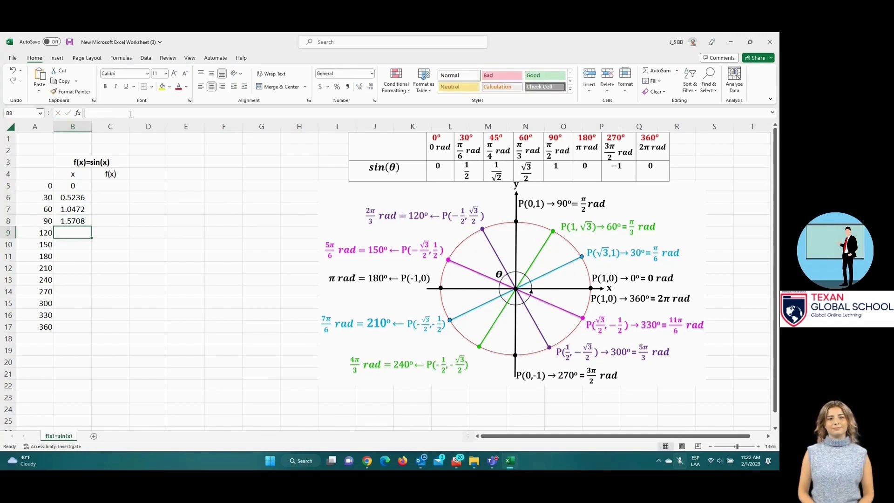
Step: Paste the copied formula into B9 and change it to =2*PI()/3 for 120 degrees
{"action": "key", "text": "ctrl+v"}
{"action": "left_click", "coordinate": [96, 113]}
{"action": "type", "text": "2*"}
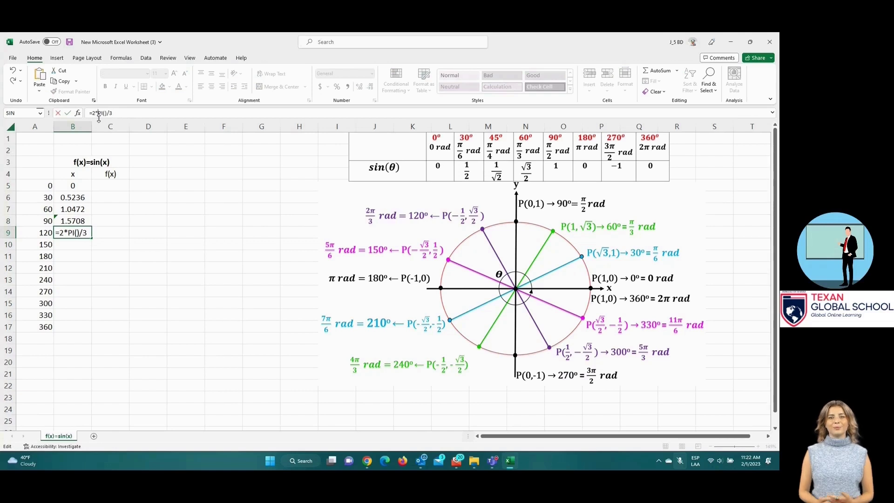
{"action": "key", "text": "Return"}
Step: Copy the formula text of B9 for reuse and enter =5*PI()/6 in B10 by adapting a copy of it
{"action": "key", "text": "Up"}
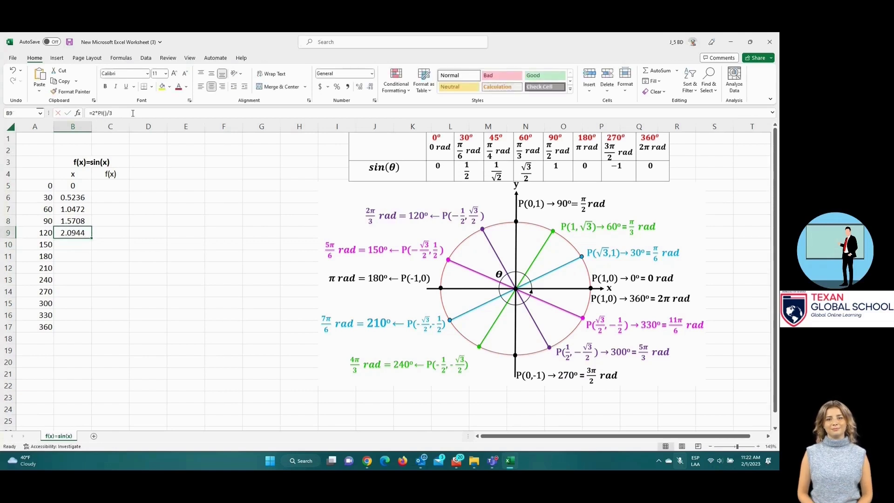
{"action": "left_click_drag", "start_coordinate": [112, 113], "coordinate": [52, 122]}
{"action": "key", "text": "Return"}
{"action": "key", "text": "Up"}
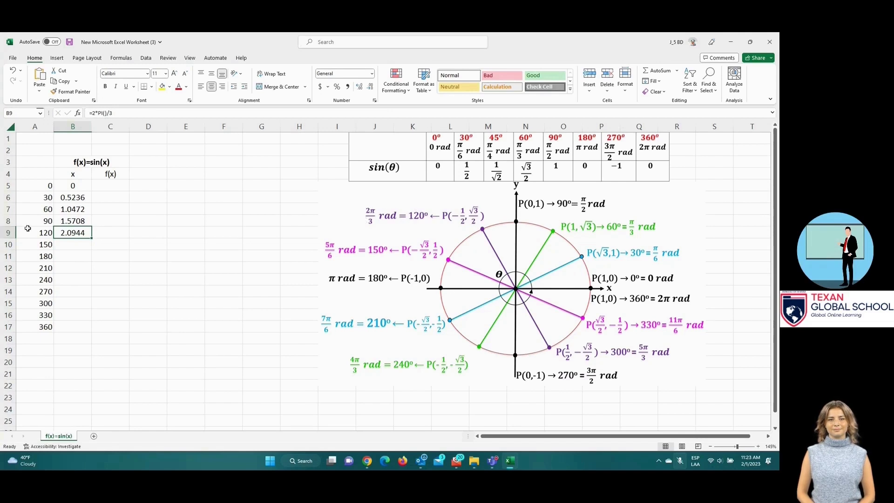
{"action": "left_click", "coordinate": [71, 244]}
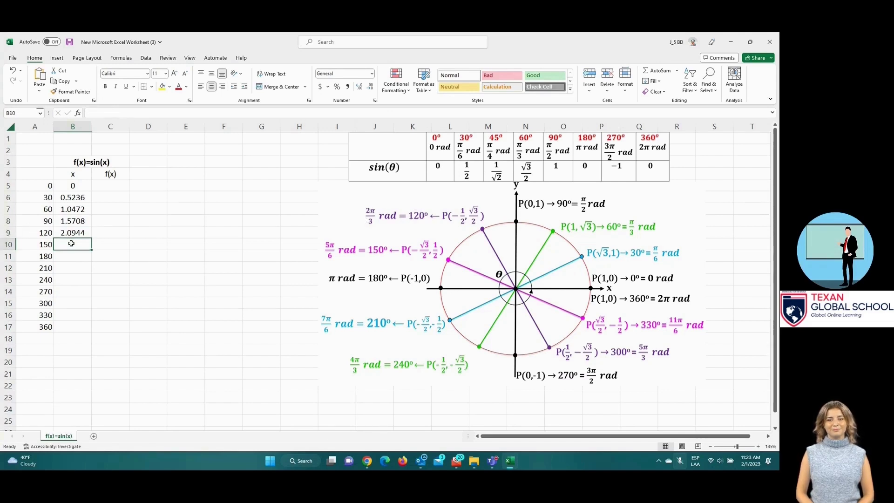
{"action": "key", "text": "ctrl+d"}
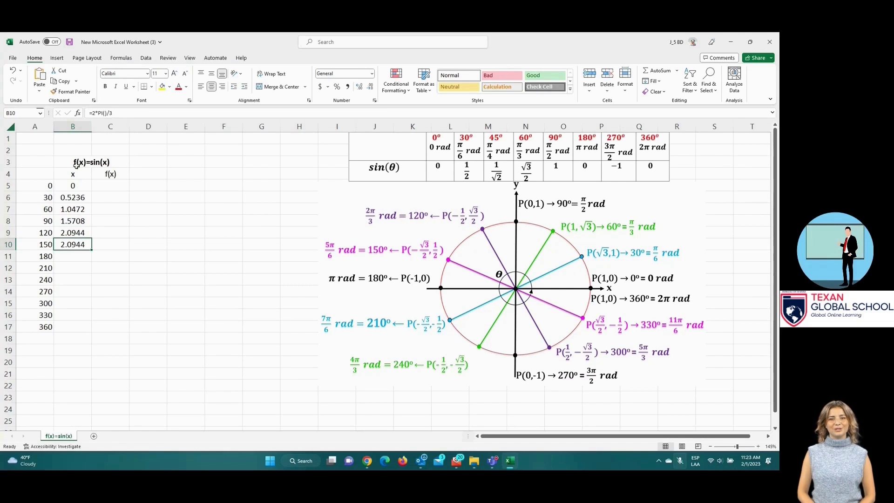
{"action": "left_click", "coordinate": [94, 113]}
{"action": "key", "text": "BackSpace"}
{"action": "type", "text": "5"}
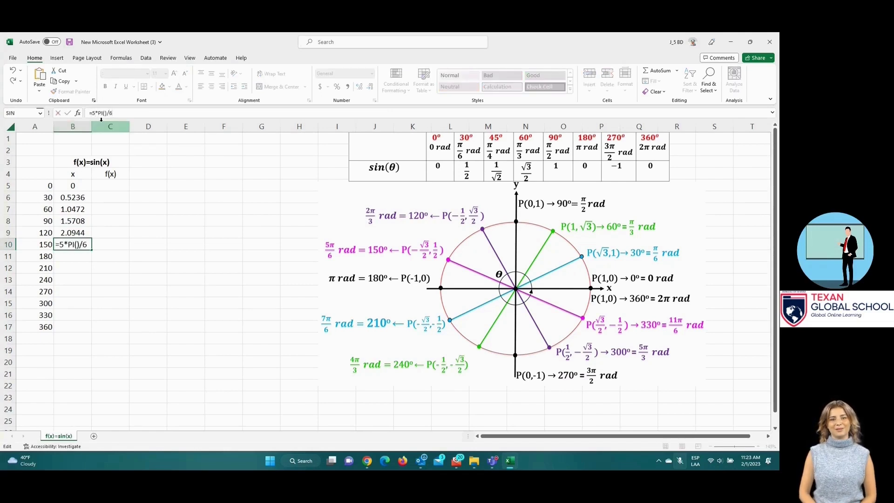
{"action": "key", "text": "Return"}
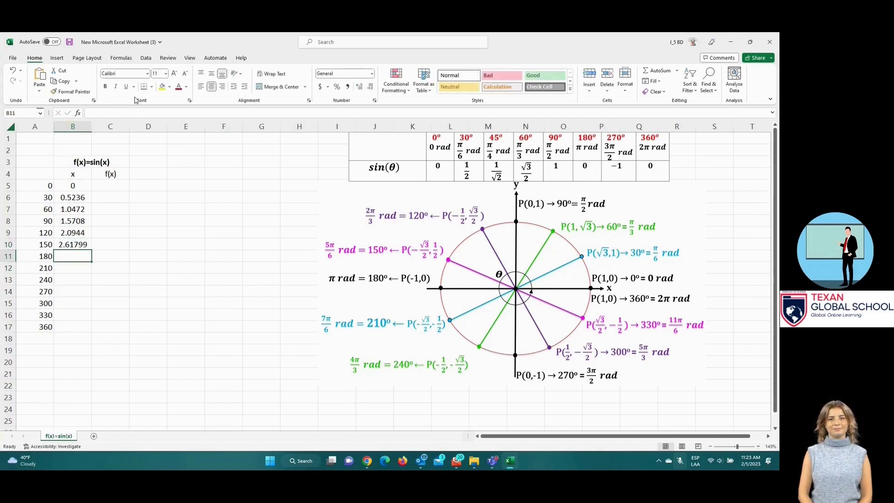
Step: Paste the copied formula into B11 and reduce it to =PI() for 180 degrees
{"action": "key", "text": "ctrl+v"}
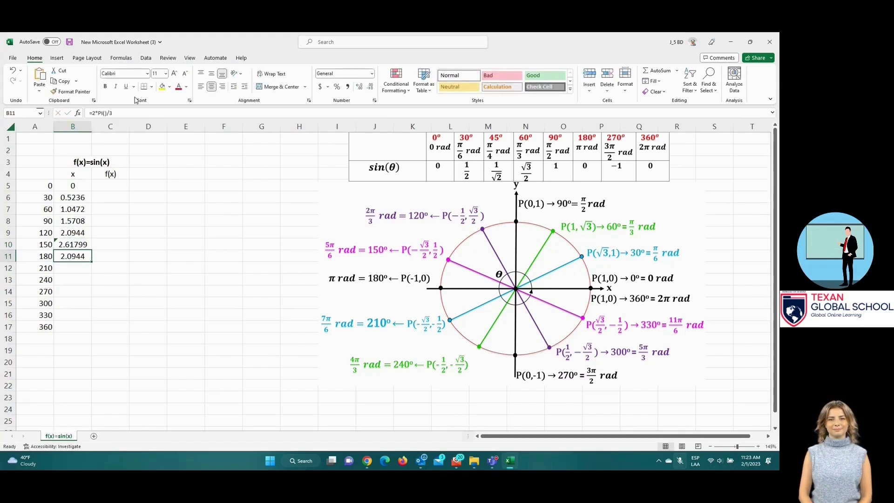
{"action": "left_click", "coordinate": [144, 114]}
{"action": "key", "text": "BackSpace"}
{"action": "key", "text": "Left"}
{"action": "key", "text": "Left"}
{"action": "key", "text": "Left"}
{"action": "key", "text": "Left"}
{"action": "key", "text": "BackSpace"}
{"action": "key", "text": "BackSpace"}
{"action": "key", "text": "Return"}
{"action": "key", "text": "Up"}
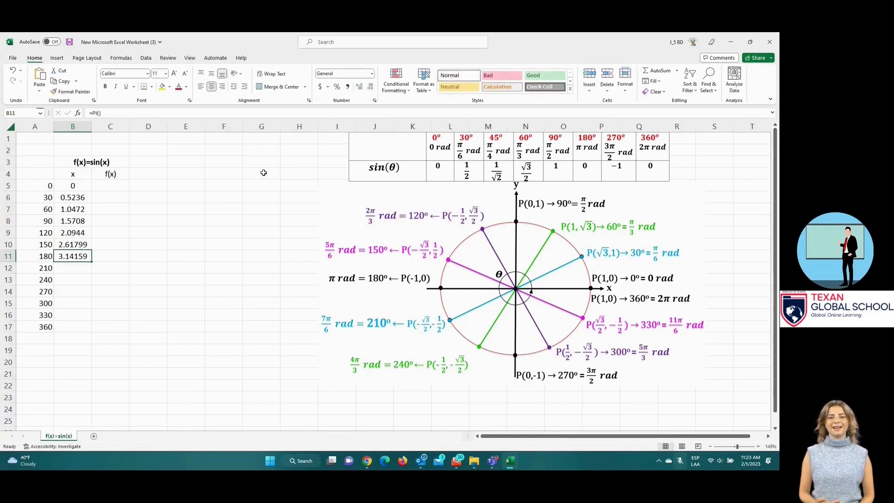
Step: Paste the copied formula into B12 and change it to =7*PI()/6 for 210 degrees
{"action": "key", "text": "Down"}
{"action": "key", "text": "ctrl+v"}
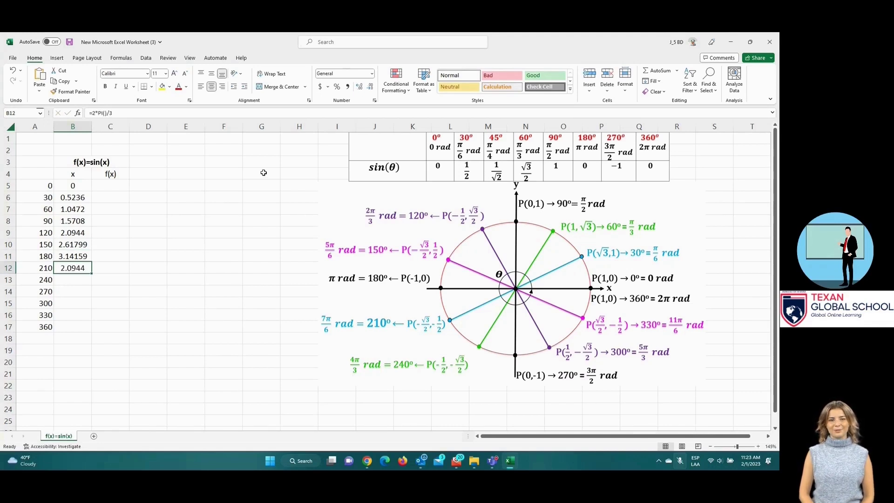
{"action": "left_click", "coordinate": [126, 110]}
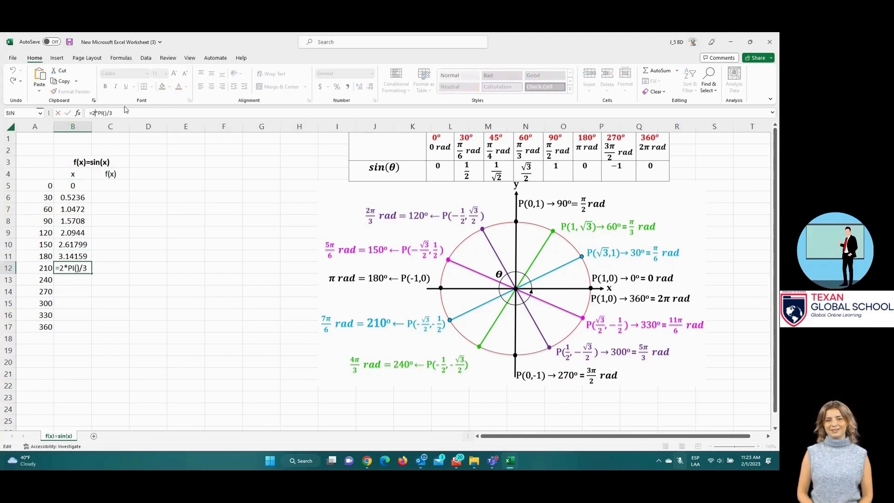
{"action": "key", "text": "BackSpace"}
{"action": "type", "text": "7"}
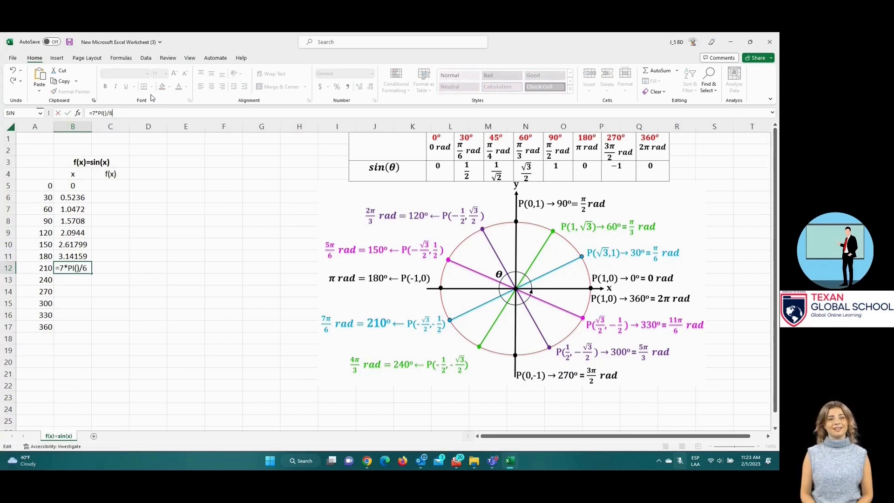
{"action": "key", "text": "Return"}
Step: Paste the copied formula into B13 and change it to =4*PI()/3 for 240 degrees
{"action": "key", "text": "ctrl+v"}
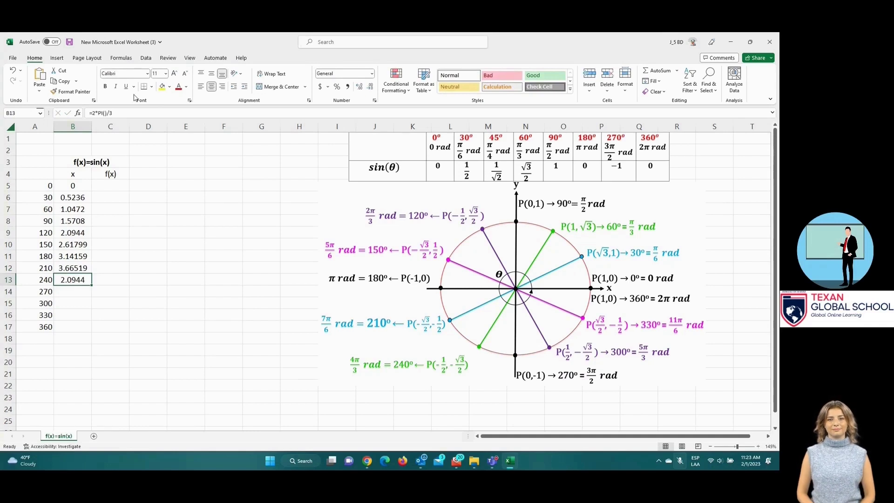
{"action": "left_click", "coordinate": [97, 113]}
{"action": "key", "text": "BackSpace"}
{"action": "type", "text": "4"}
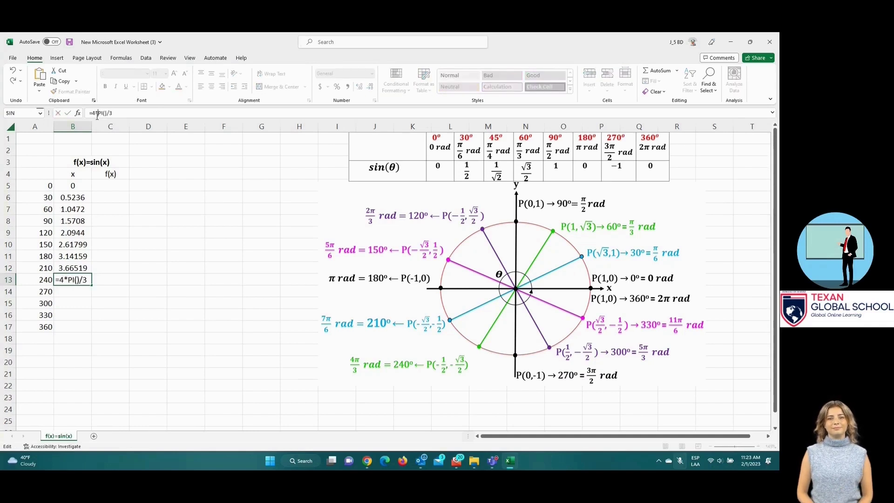
{"action": "key", "text": "Return"}
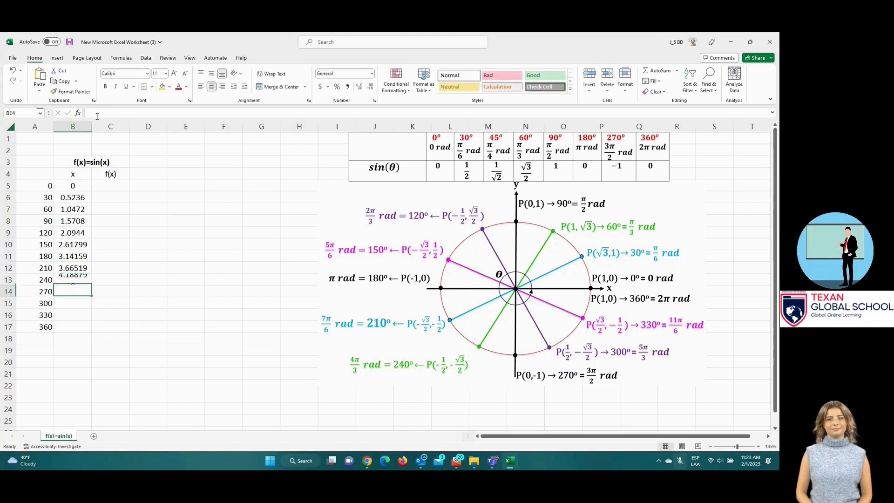
Step: Paste the copied formula into B14 and change it to =3*PI()/2 for 270 degrees
{"action": "left_click", "coordinate": [103, 114]}
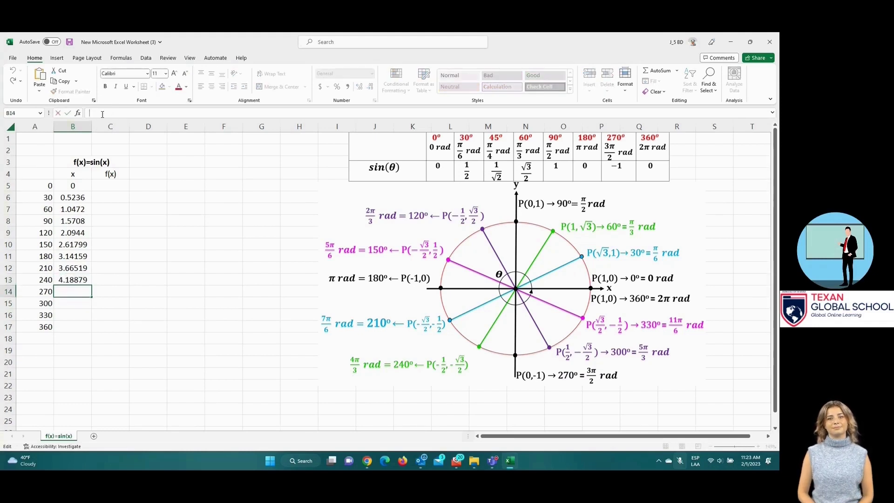
{"action": "key", "text": "ctrl+v"}
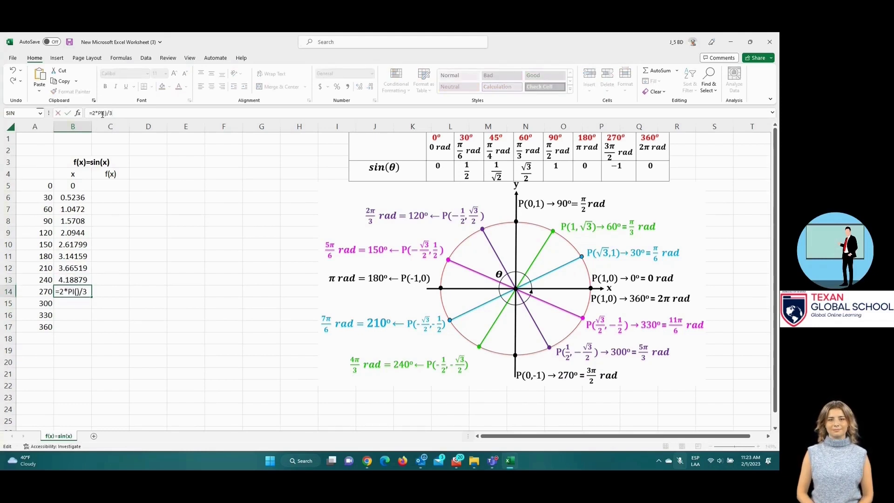
{"action": "key", "text": "BackSpace"}
{"action": "type", "text": "3"}
{"action": "type", "text": "2"}
{"action": "key", "text": "ctrl+Return"}
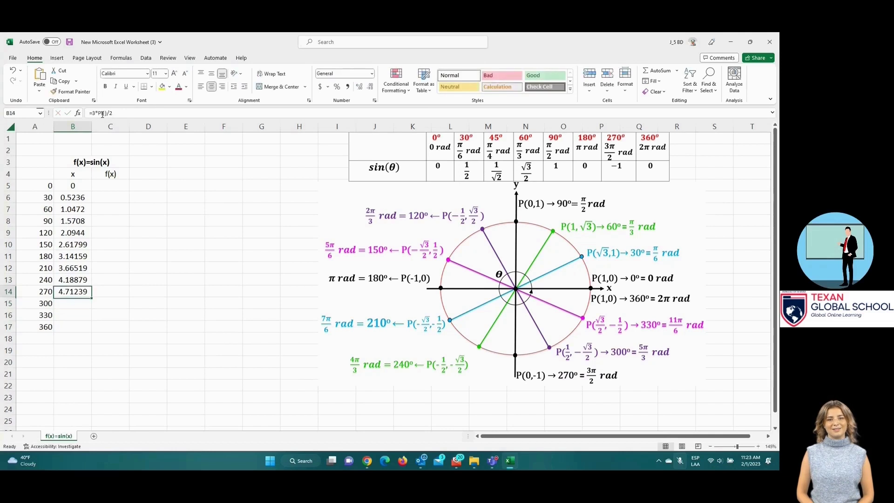
Step: Paste the copied formula into B15 and change it to =5*PI()/3 for 300 degrees
{"action": "key", "text": "Down"}
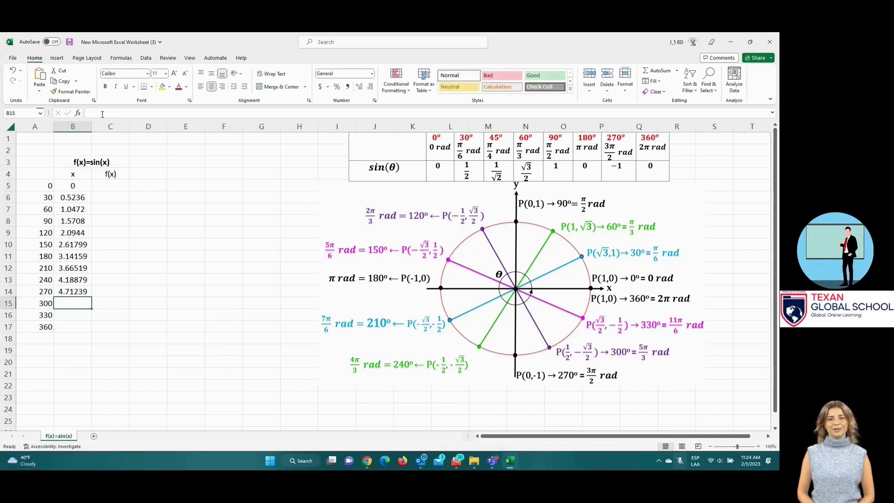
{"action": "key", "text": "ctrl+v"}
{"action": "left_click", "coordinate": [95, 113]}
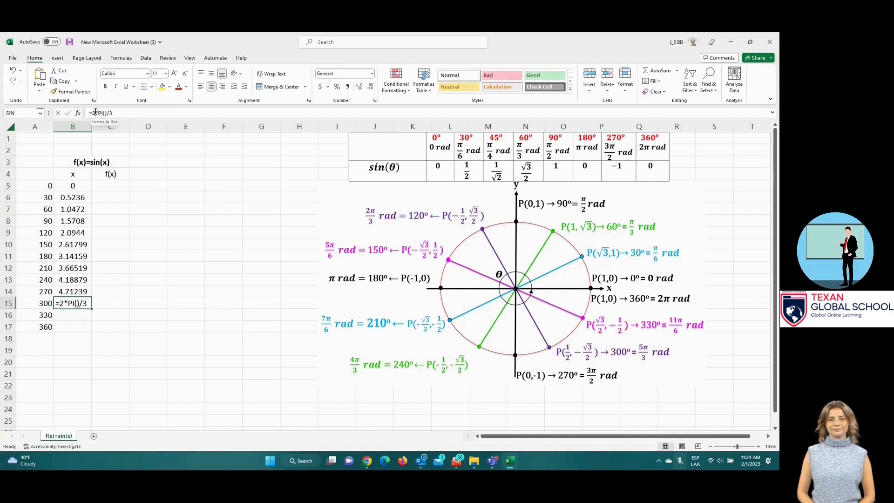
{"action": "key", "text": "BackSpace"}
{"action": "type", "text": "5"}
{"action": "key", "text": "Return"}
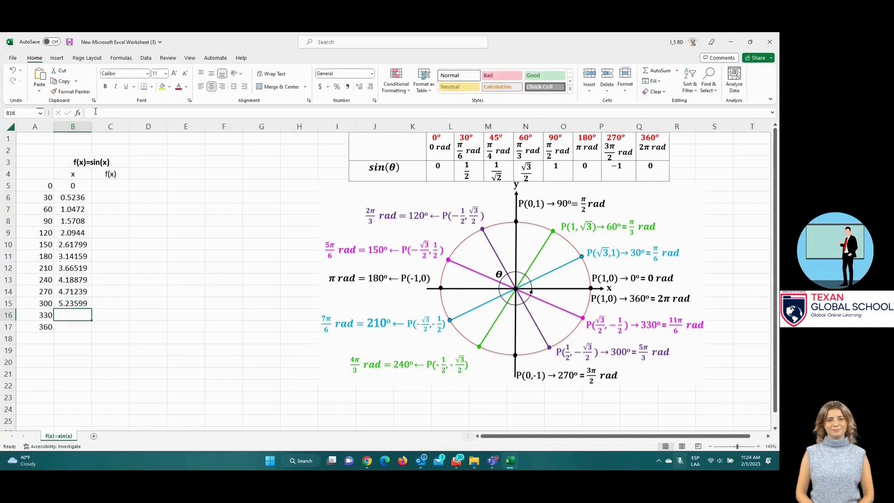
Step: Paste the copied formula into B16 and change it to =11*PI()/6 for 330 degrees
{"action": "key", "text": "ctrl+v"}
{"action": "left_click", "coordinate": [96, 113]}
{"action": "key", "text": "BackSpace"}
{"action": "type", "text": "11"}
{"action": "type", "text": "6"}
{"action": "key", "text": "Return"}
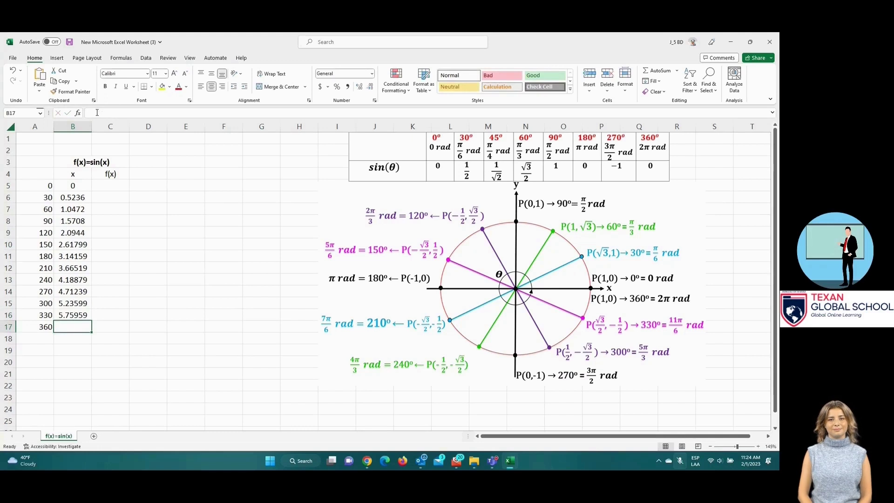
Step: Enter the formula =2*PI() in B17 for 360 degrees
{"action": "type", "text": "=2"}
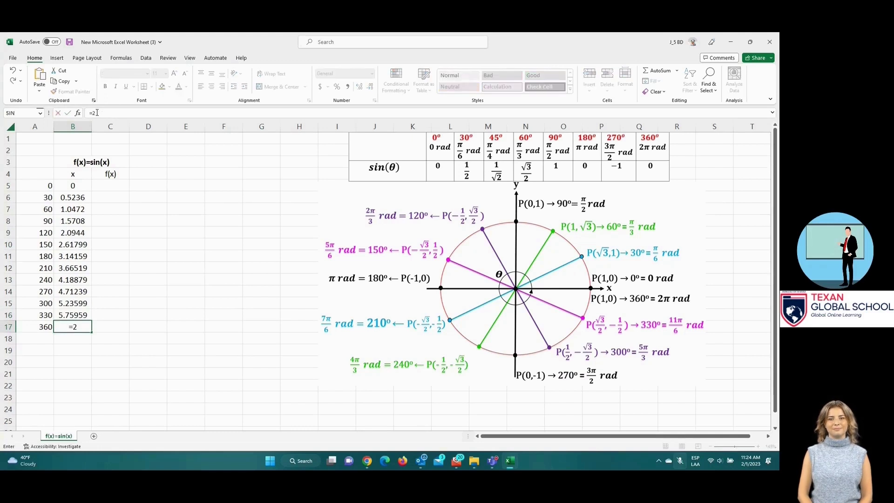
{"action": "type", "text": "*pi()"}
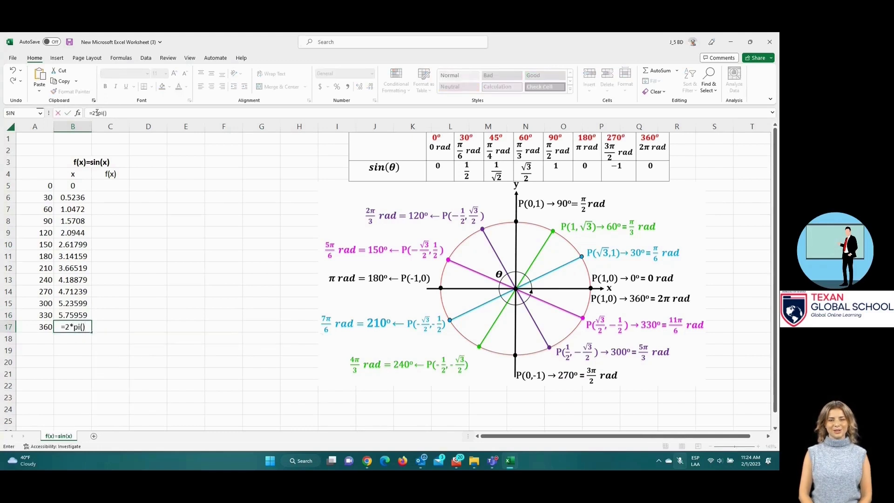
{"action": "key", "text": "Return"}
{"action": "key", "text": "Up"}
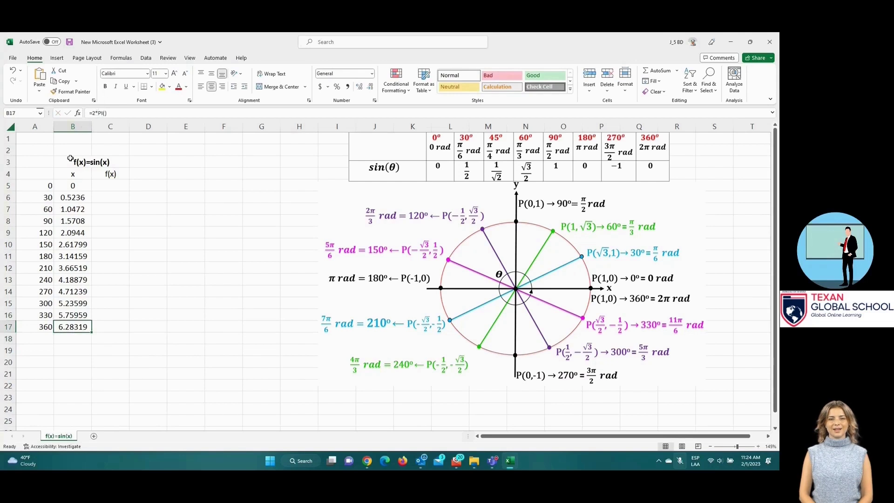
Step: Start a formula in C5 and insert the SIN function from the Math & Trig category
{"action": "left_click", "coordinate": [113, 185]}
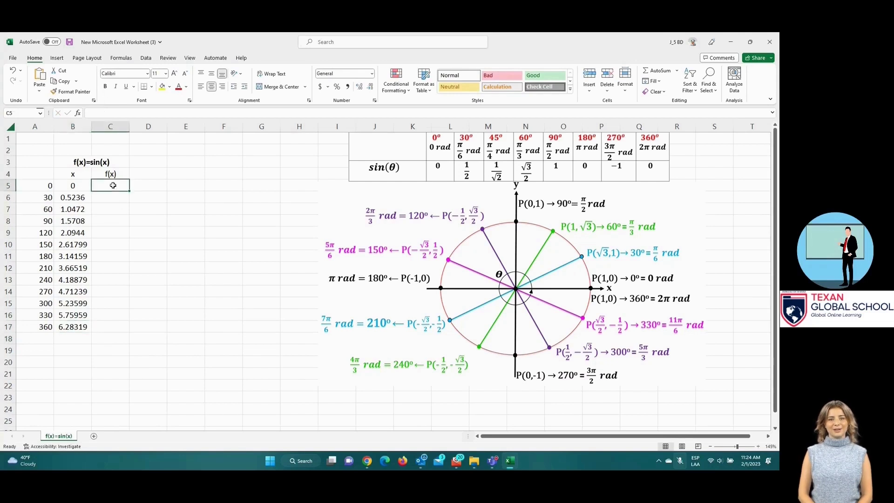
{"action": "type", "text": "="}
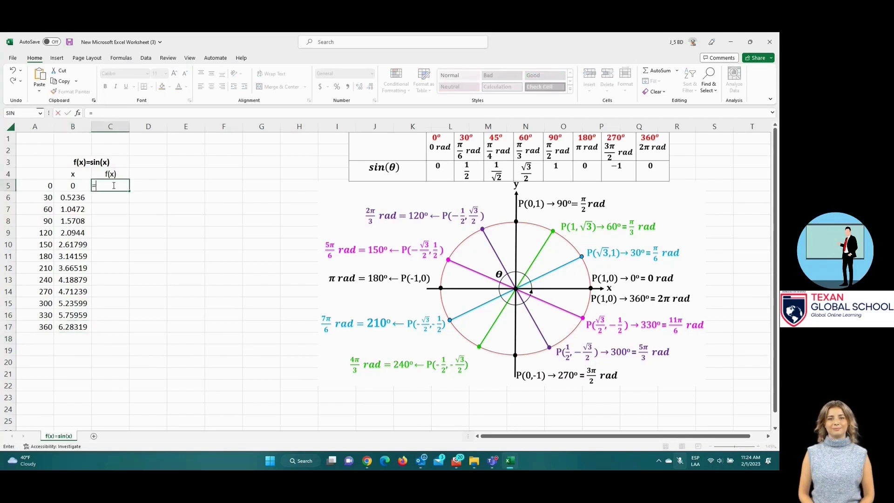
{"action": "left_click", "coordinate": [78, 113]}
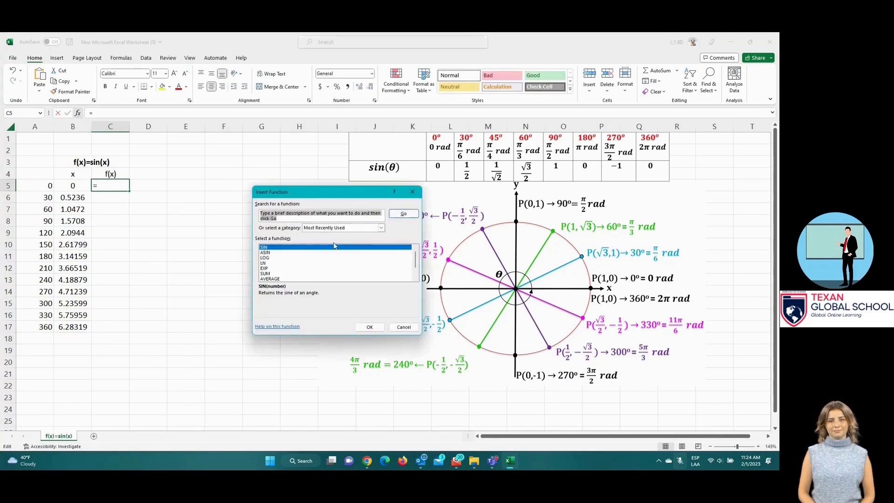
{"action": "left_click", "coordinate": [364, 229]}
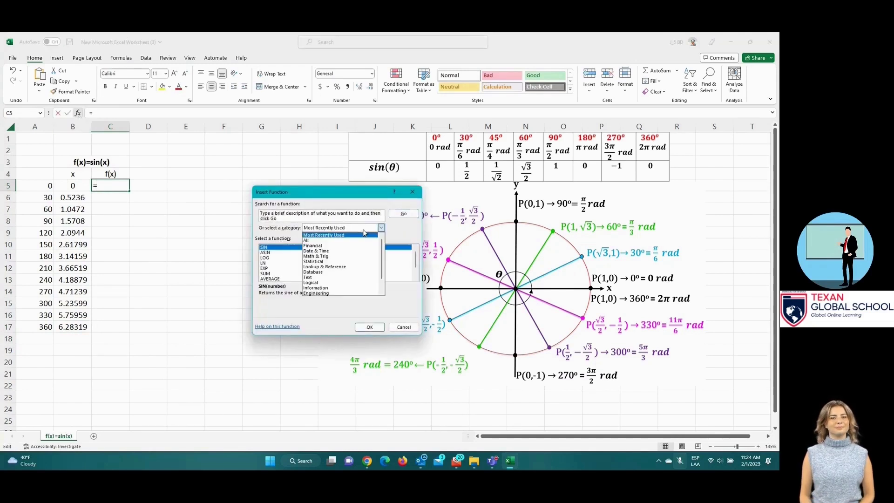
{"action": "left_click", "coordinate": [334, 256]}
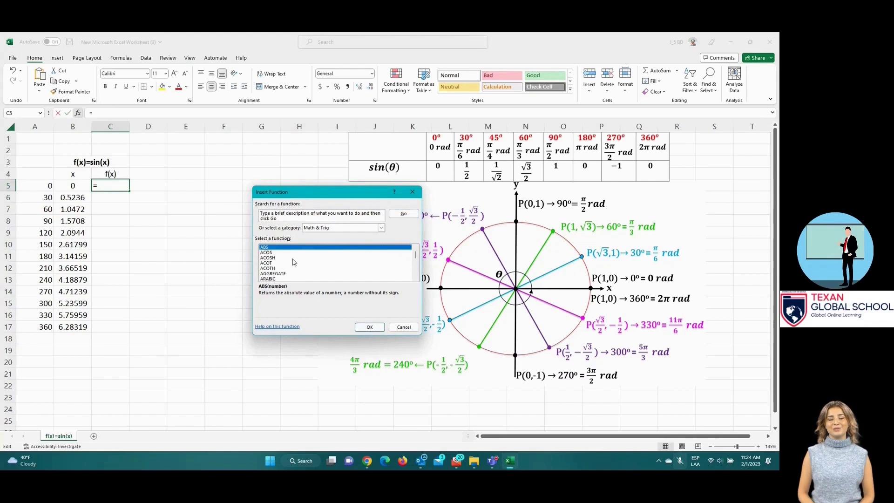
{"action": "scroll", "coordinate": [294, 263], "scroll_direction": "down", "scroll_amount": 15}
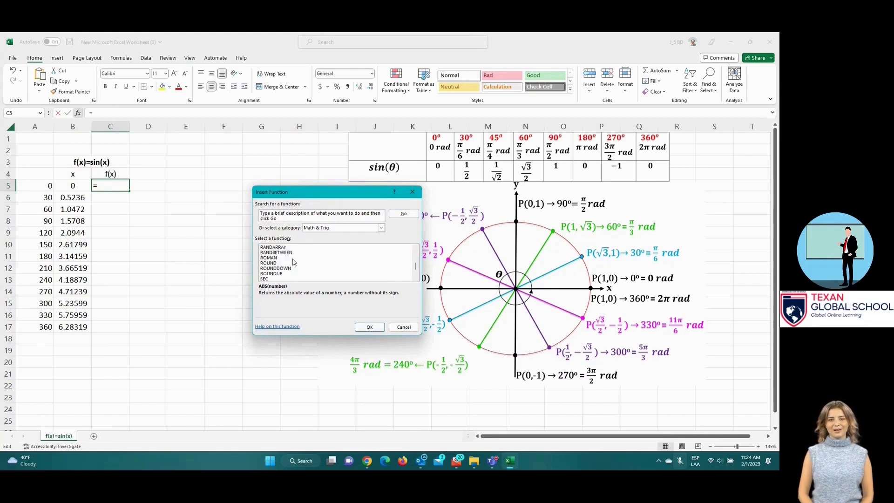
{"action": "left_click", "coordinate": [284, 269]}
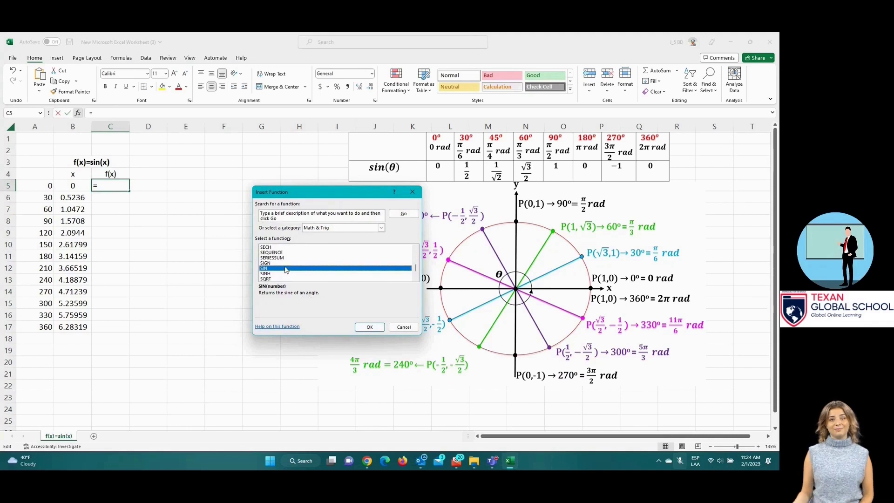
{"action": "double_click", "coordinate": [286, 269]}
Step: Use B5 as the SIN argument and fill the formula from C5 down to C17
{"action": "left_click", "coordinate": [72, 182]}
{"action": "left_click_drag", "start_coordinate": [316, 235], "coordinate": [199, 236]}
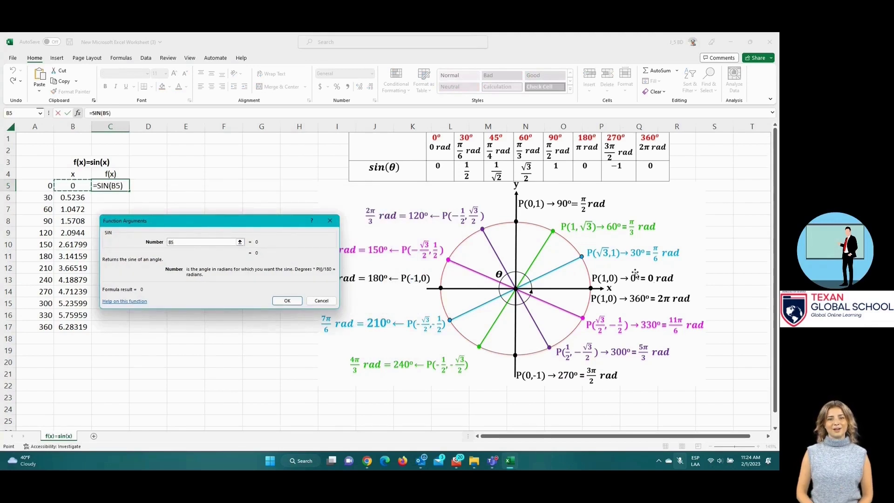
{"action": "left_click", "coordinate": [276, 292]}
{"action": "left_click", "coordinate": [283, 300]}
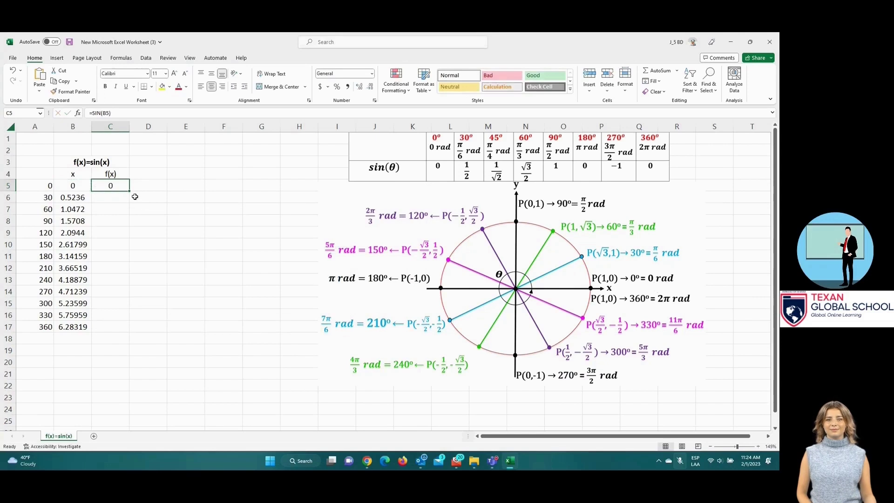
{"action": "left_click_drag", "start_coordinate": [129, 191], "coordinate": [120, 330]}
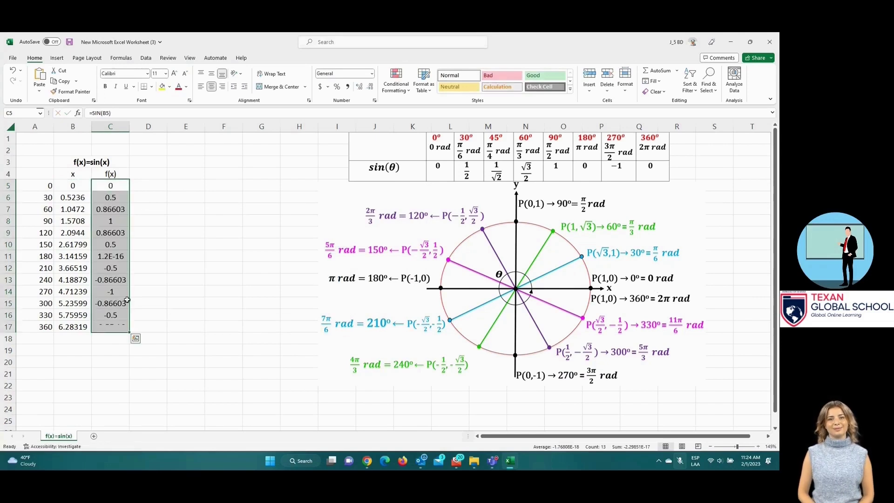
{"action": "left_click", "coordinate": [164, 217]}
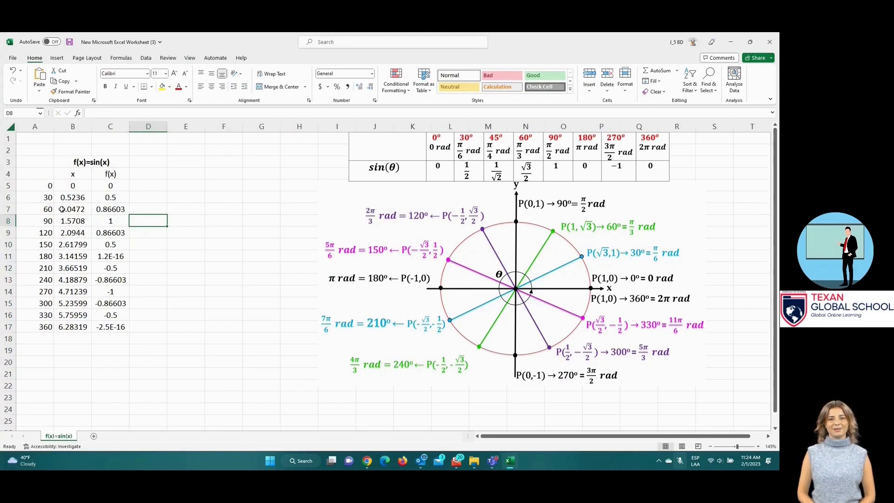
Step: Apply white outline and inside borders to all cells of the sheet
{"action": "left_click", "coordinate": [12, 128]}
{"action": "right_click", "coordinate": [106, 213]}
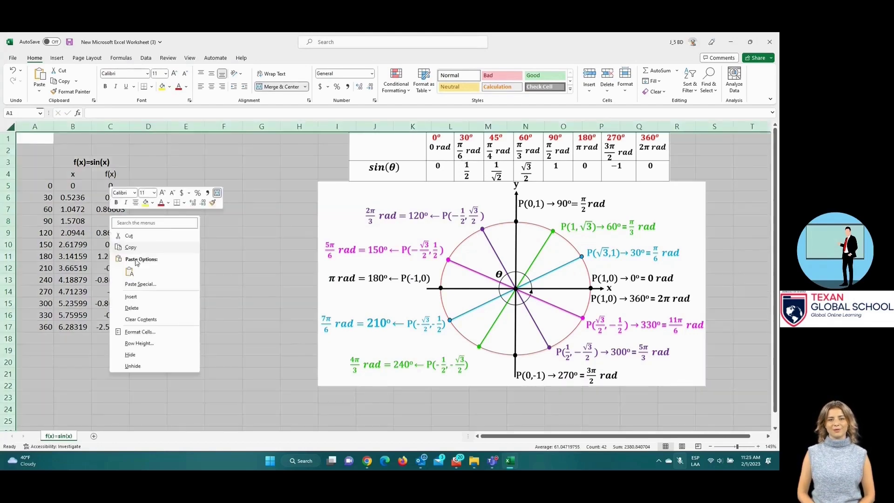
{"action": "left_click", "coordinate": [163, 332]}
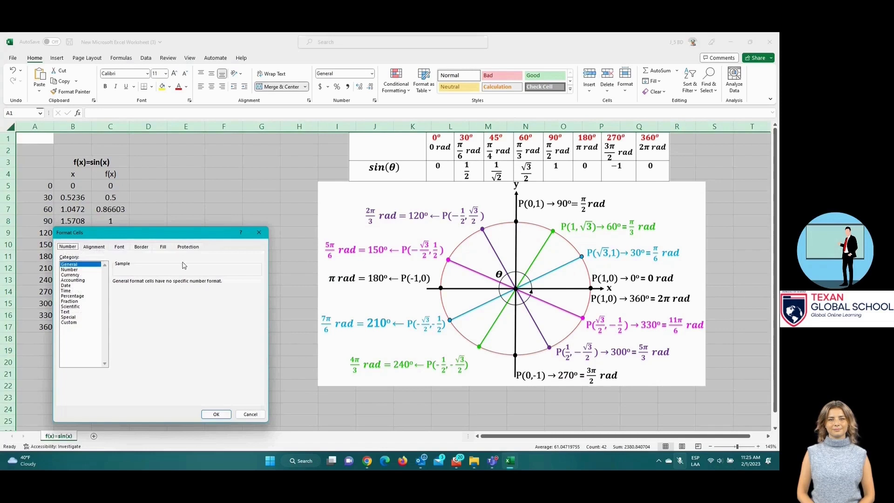
{"action": "left_click", "coordinate": [140, 247]}
{"action": "left_click", "coordinate": [108, 331]}
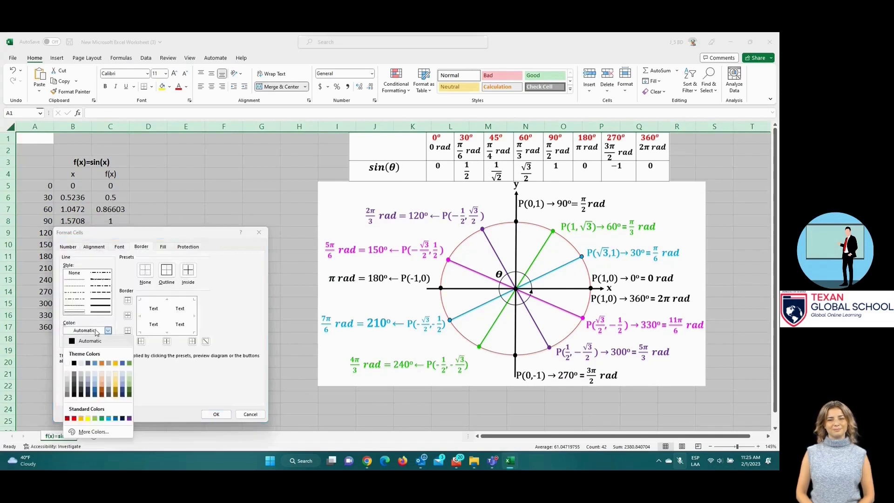
{"action": "left_click", "coordinate": [73, 365]}
{"action": "left_click", "coordinate": [167, 271]}
{"action": "left_click", "coordinate": [189, 270]}
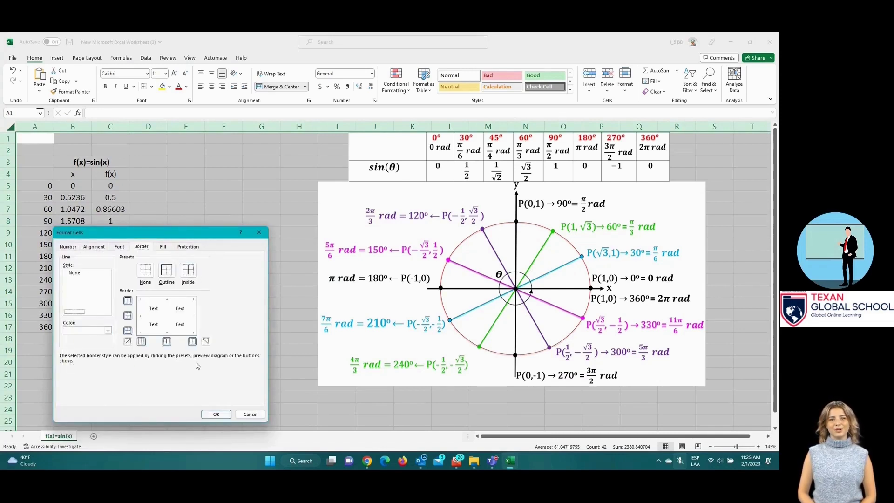
{"action": "left_click", "coordinate": [216, 414]}
Step: Apply blue outline and inside borders to the x and f(x) table in B4:C17
{"action": "left_click_drag", "start_coordinate": [53, 174], "coordinate": [108, 327]}
{"action": "right_click", "coordinate": [100, 293]}
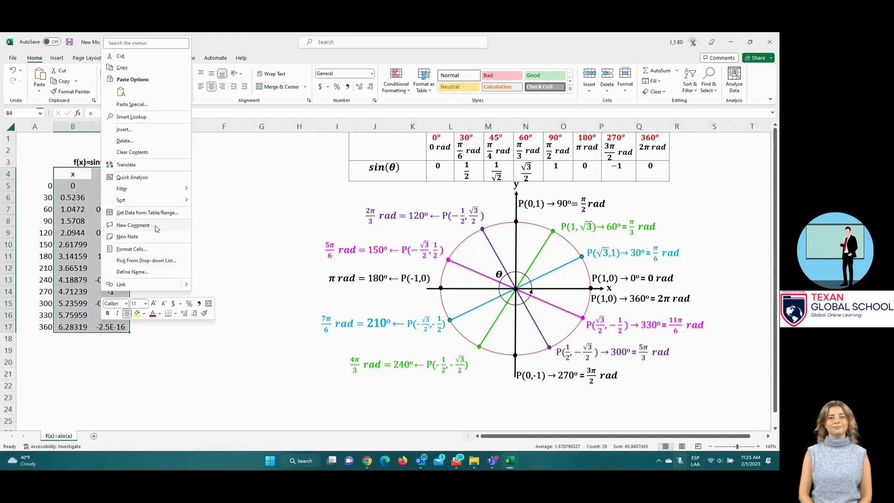
{"action": "left_click", "coordinate": [150, 249]}
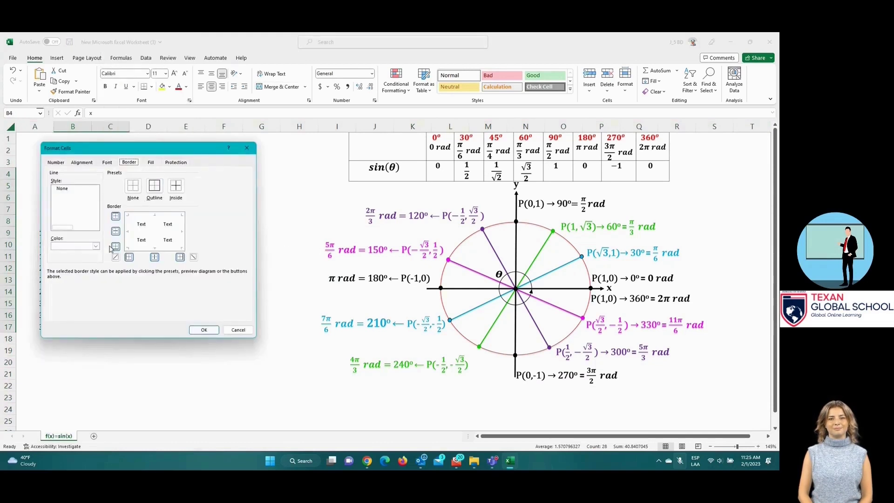
{"action": "left_click", "coordinate": [96, 246]}
{"action": "left_click", "coordinate": [83, 280]}
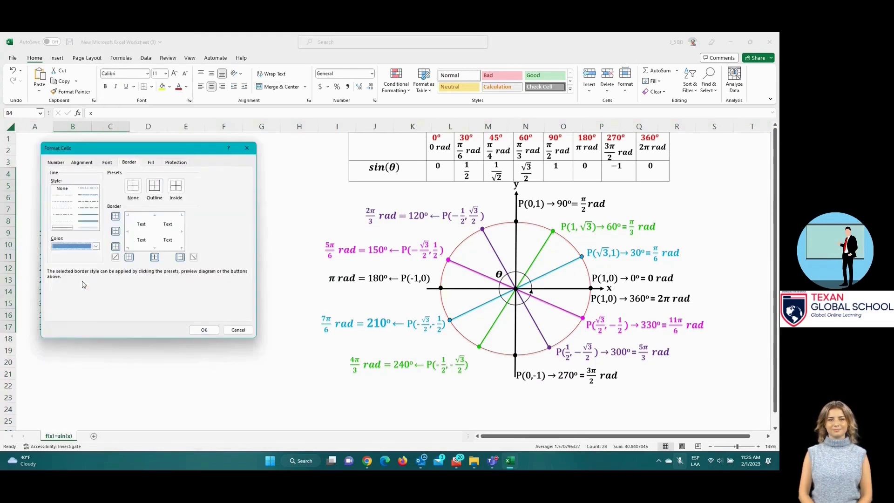
{"action": "left_click", "coordinate": [155, 186]}
{"action": "left_click", "coordinate": [175, 186]}
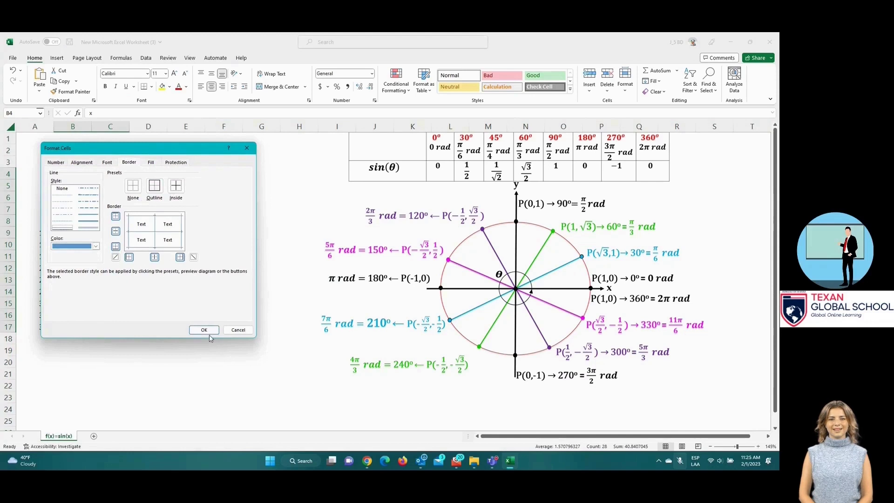
{"action": "left_click", "coordinate": [208, 332]}
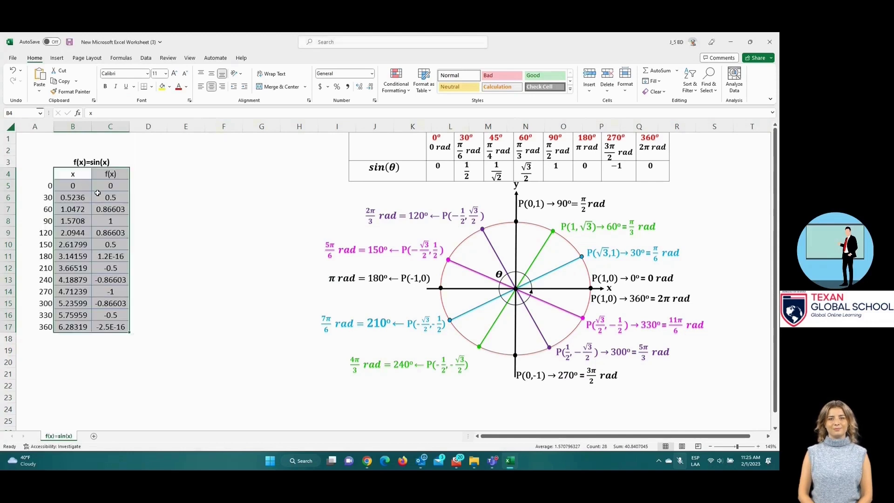
Step: Insert a Scatter with Smooth Lines and Markers chart from B4:C17 and move it beside the table
{"action": "left_click", "coordinate": [59, 60]}
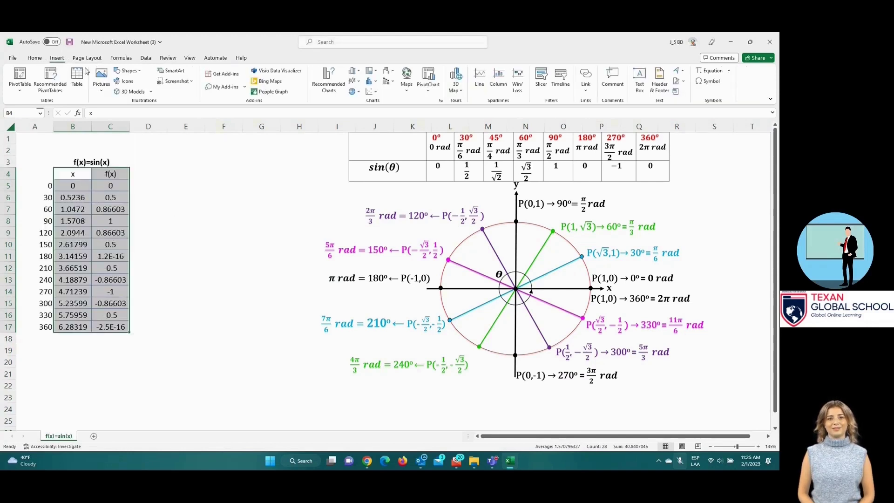
{"action": "left_click", "coordinate": [371, 91]}
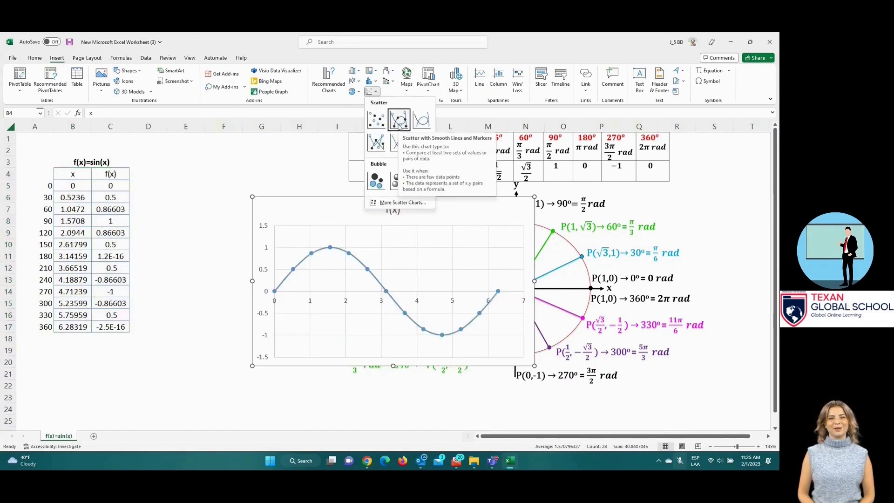
{"action": "left_click", "coordinate": [399, 123]}
{"action": "left_click_drag", "start_coordinate": [347, 210], "coordinate": [242, 186]}
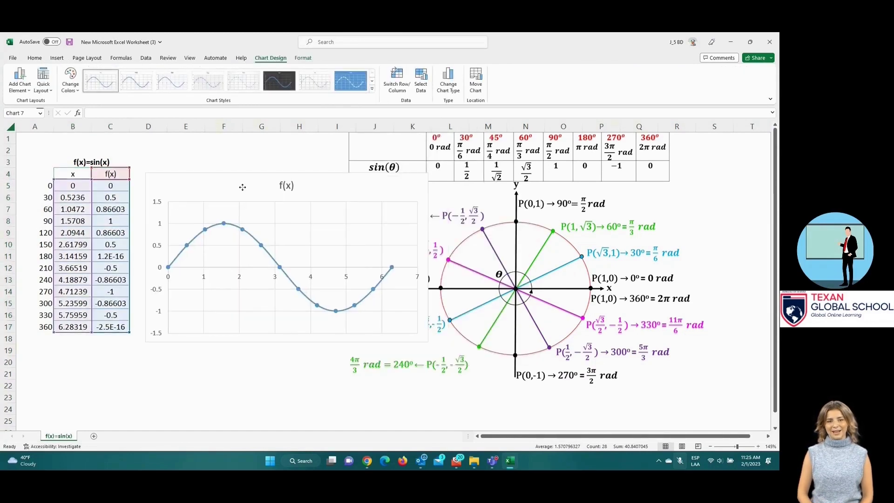
Step: Move the unit circle picture and the sine reference table farther right so they clear the chart
{"action": "left_click_drag", "start_coordinate": [595, 249], "coordinate": [673, 259]}
{"action": "left_click_drag", "start_coordinate": [620, 167], "coordinate": [720, 167]}
{"action": "left_click_drag", "start_coordinate": [694, 236], "coordinate": [729, 225]}
Step: Move the chart closer to the table and change its title to f(x)=sin(x)
{"action": "left_click", "coordinate": [297, 383]}
{"action": "left_click_drag", "start_coordinate": [329, 192], "coordinate": [319, 183]}
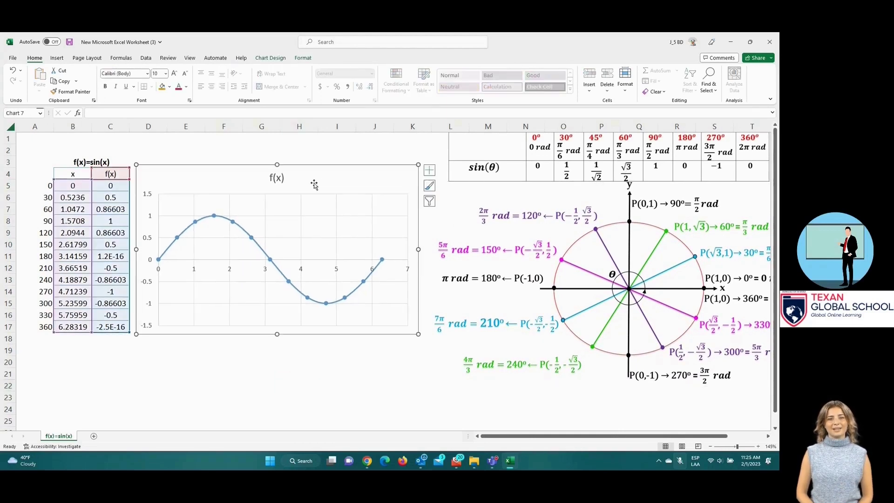
{"action": "double_click", "coordinate": [286, 179]}
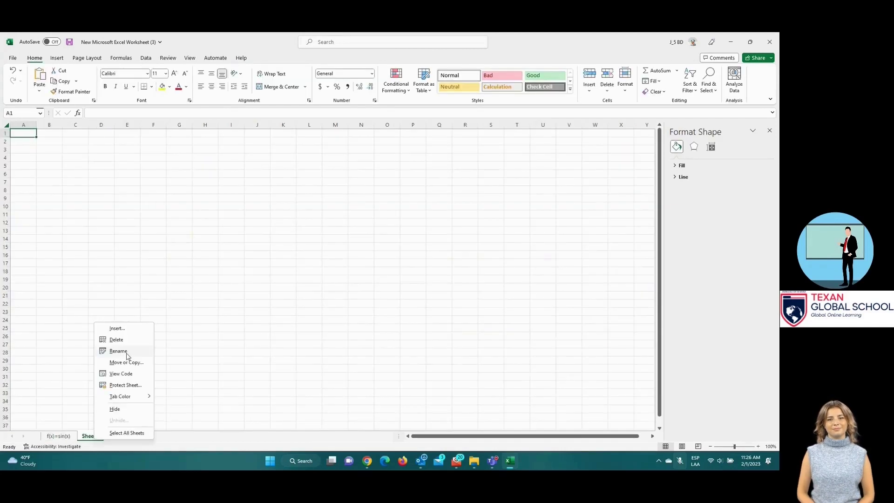
Step: Rename the new blank sheet to f(x)=cos(x)
{"action": "left_click", "coordinate": [125, 353]}
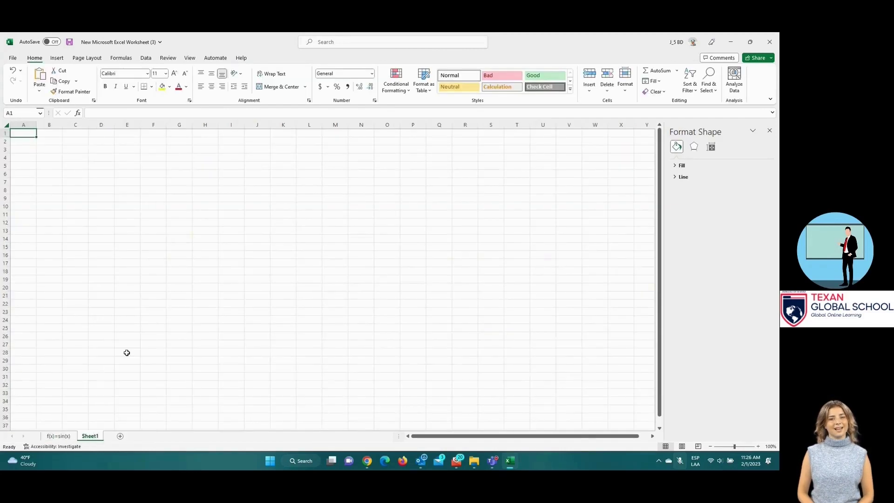
{"action": "type", "text": "f(x)"}
{"action": "key", "text": "Return"}
{"action": "type", "text": "=cos(x"}
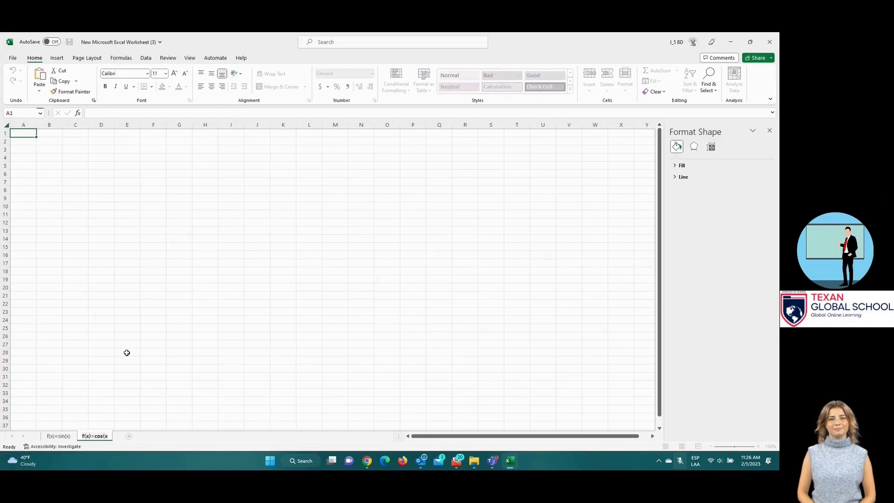
{"action": "key", "text": "Return"}
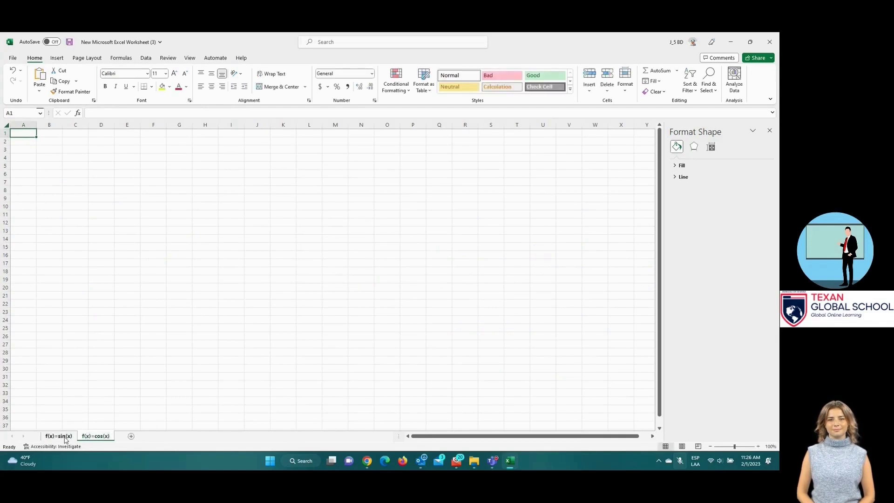
Step: Copy the table in A3:C17 of the f(x)=sin(x) sheet to cell A3 of the f(x)=cos(x) sheet
{"action": "left_click", "coordinate": [64, 436]}
{"action": "mouse_move", "coordinate": [52, 162]}
{"action": "left_mouse_down"}
{"action": "mouse_move", "coordinate": [100, 300]}
{"action": "mouse_move", "coordinate": [99, 327]}
{"action": "left_mouse_up"}
{"action": "key", "text": "ctrl+c"}
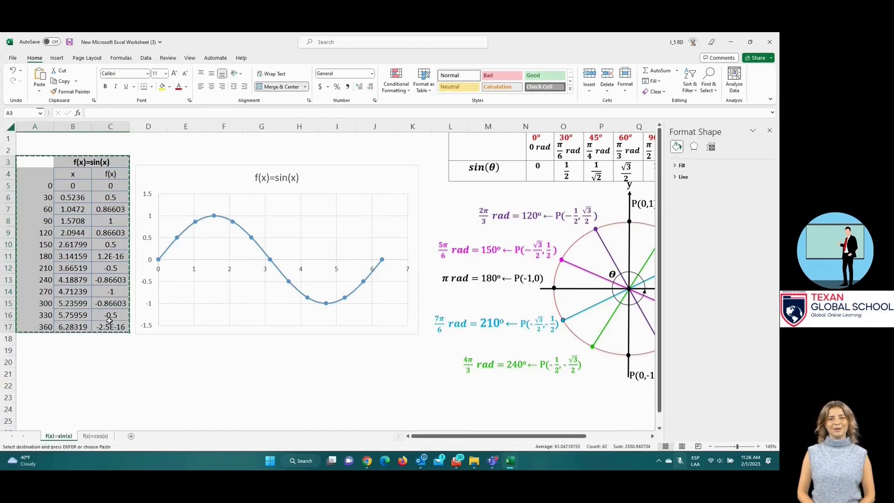
{"action": "left_click", "coordinate": [95, 437]}
{"action": "left_click", "coordinate": [32, 153]}
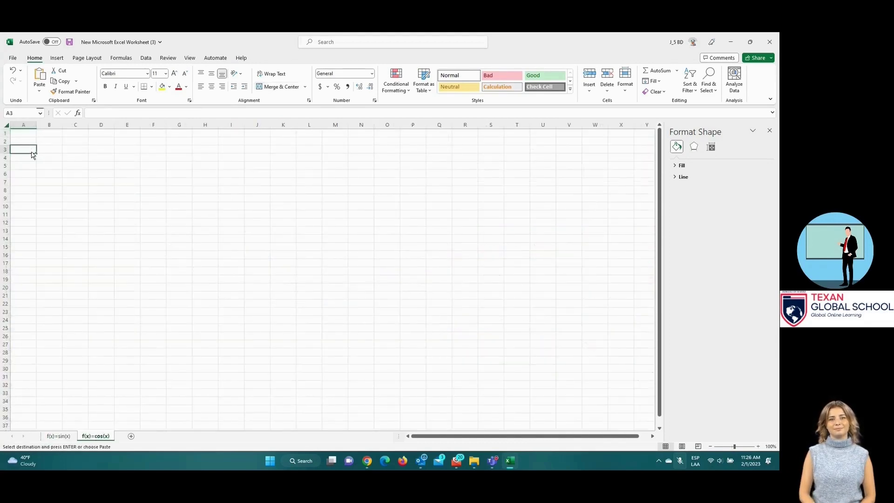
{"action": "key", "text": "ctrl+v"}
Step: Apply white outline and inside borders to all cells of the f(x)=cos(x) sheet
{"action": "scroll", "coordinate": [43, 151], "scroll_direction": "up", "scroll_amount": 4}
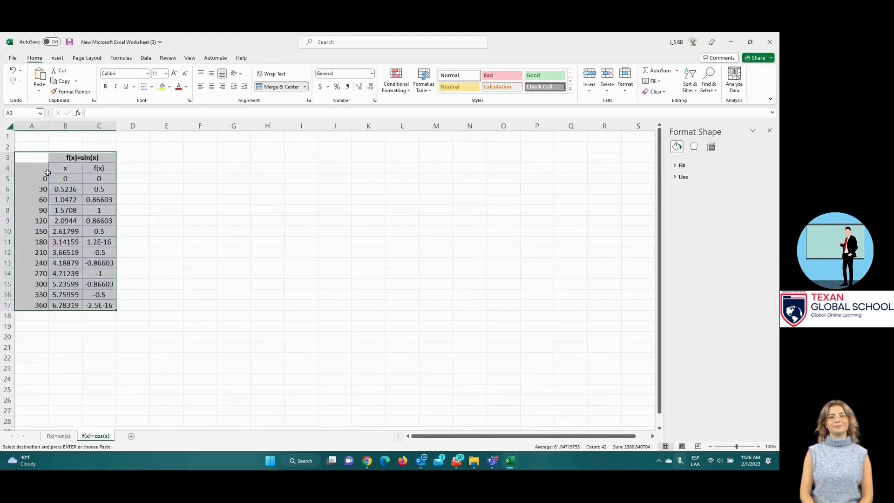
{"action": "left_click", "coordinate": [12, 127]}
{"action": "right_click", "coordinate": [54, 158]}
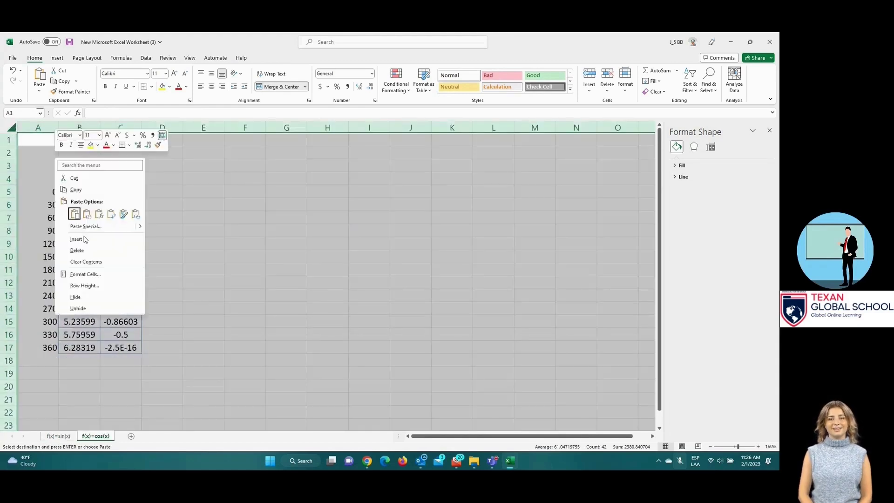
{"action": "left_click", "coordinate": [100, 269]}
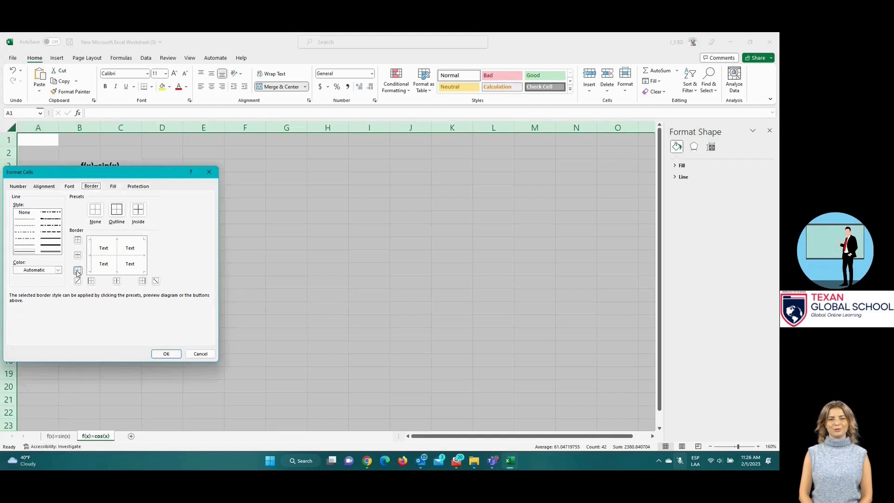
{"action": "left_click", "coordinate": [58, 270]}
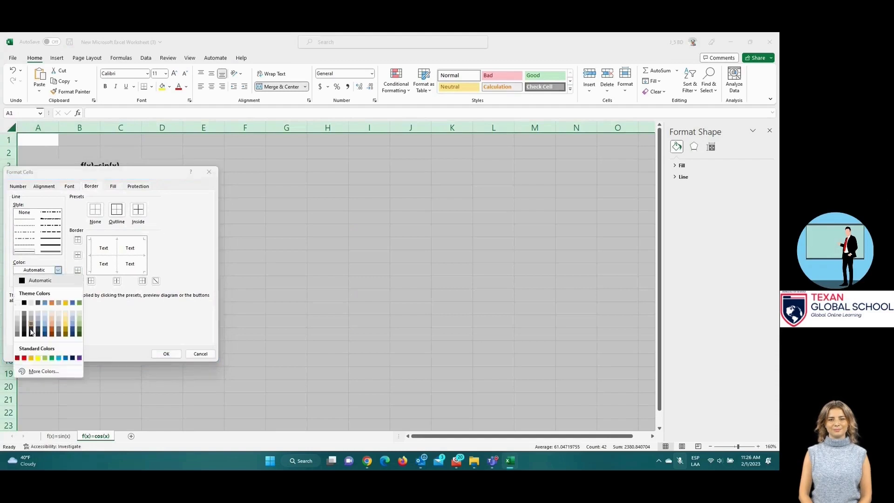
{"action": "left_click", "coordinate": [18, 303]}
{"action": "left_click", "coordinate": [116, 209]}
{"action": "left_click", "coordinate": [138, 212]}
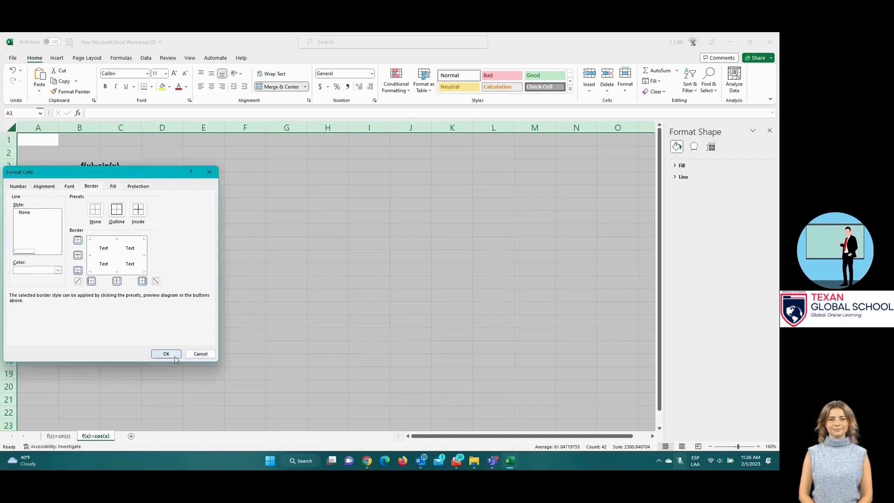
{"action": "left_click", "coordinate": [167, 353]}
{"action": "left_click", "coordinate": [249, 253]}
Step: Apply blue outline and inside borders to the x and f(x) values in B5:C17
{"action": "left_click_drag", "start_coordinate": [79, 192], "coordinate": [124, 347]}
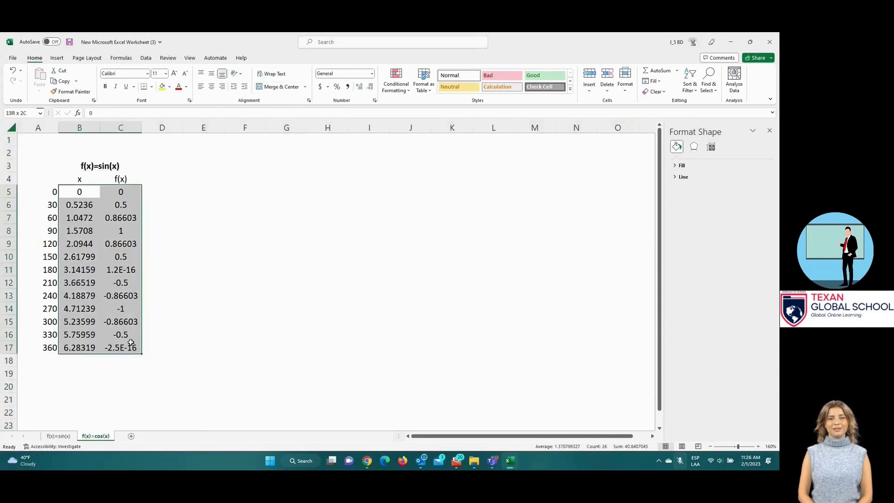
{"action": "right_click", "coordinate": [116, 311]}
{"action": "left_click", "coordinate": [139, 265]}
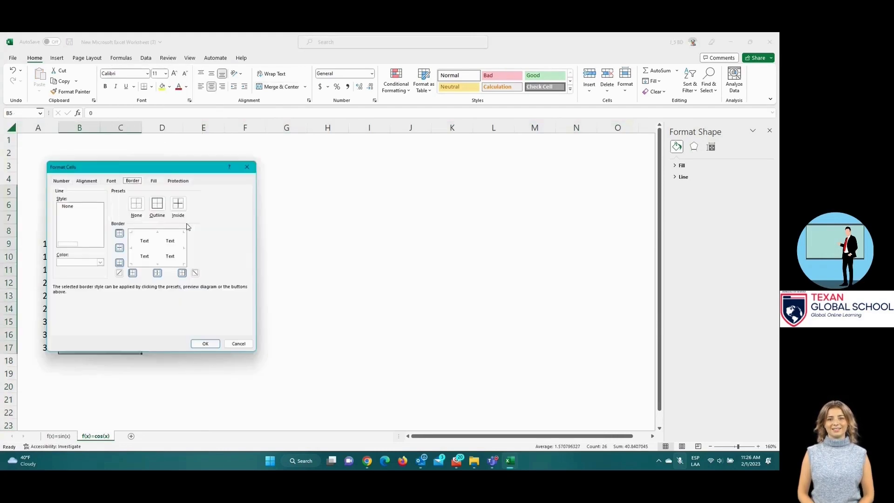
{"action": "left_click", "coordinate": [100, 263]}
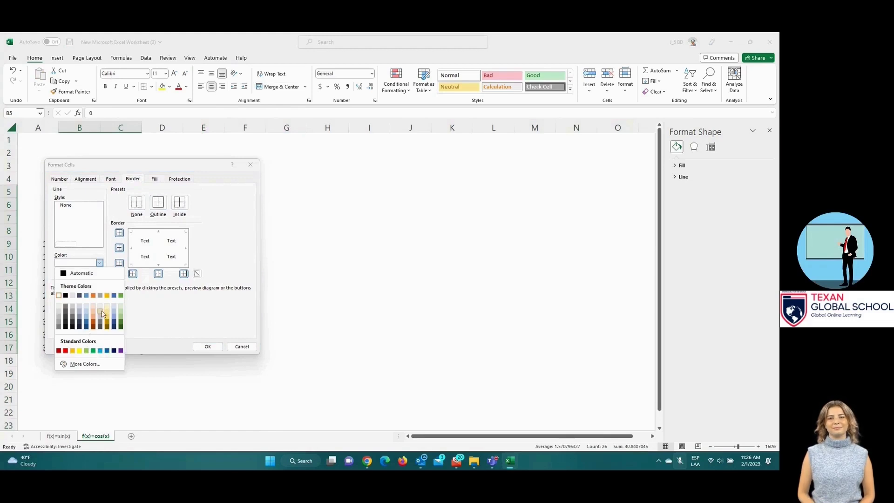
{"action": "left_click", "coordinate": [106, 351]}
{"action": "left_click", "coordinate": [158, 203]}
{"action": "left_click", "coordinate": [179, 203]}
{"action": "left_click", "coordinate": [205, 346]}
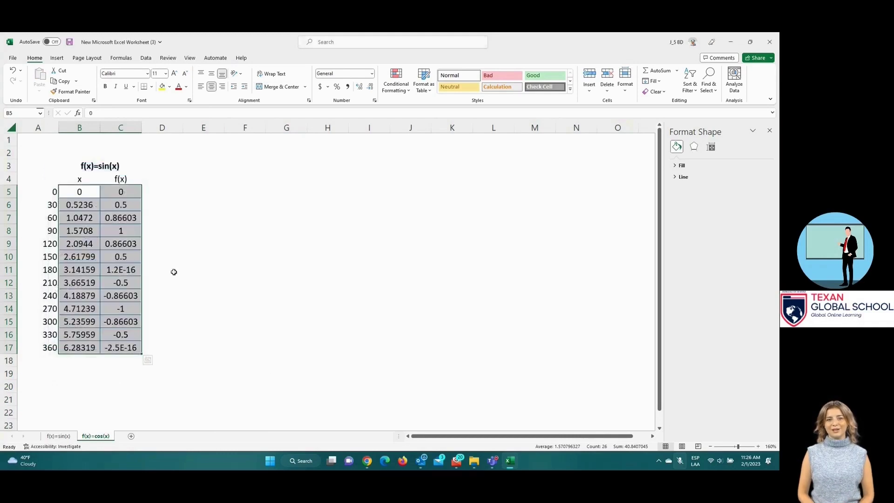
Step: Change the table heading in B3 to f(x)=cos(x)
{"action": "double_click", "coordinate": [104, 166]}
{"action": "key", "text": "BackSpace"}
{"action": "key", "text": "BackSpace"}
{"action": "key", "text": "BackSpace"}
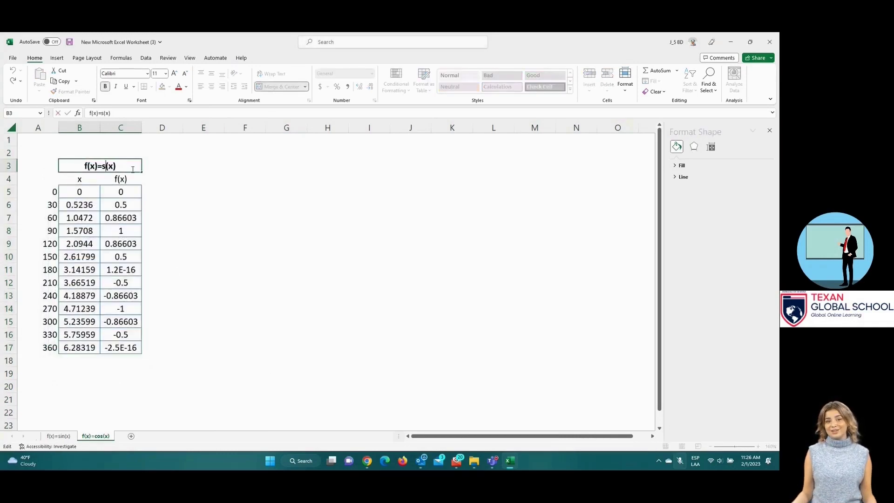
{"action": "type", "text": "cos"}
{"action": "key", "text": "Return"}
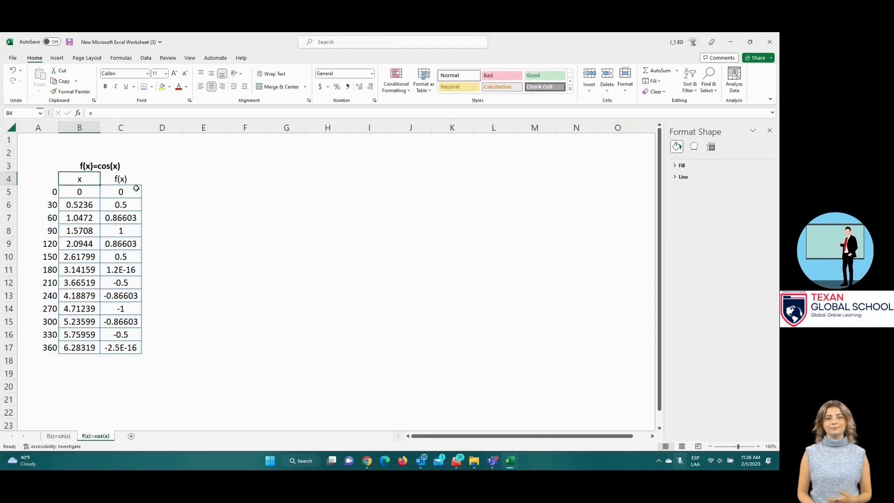
Step: Change the formula in C5 from sine to cosine so it reads =COS(B5)
{"action": "left_click", "coordinate": [136, 188]}
{"action": "left_click", "coordinate": [103, 114]}
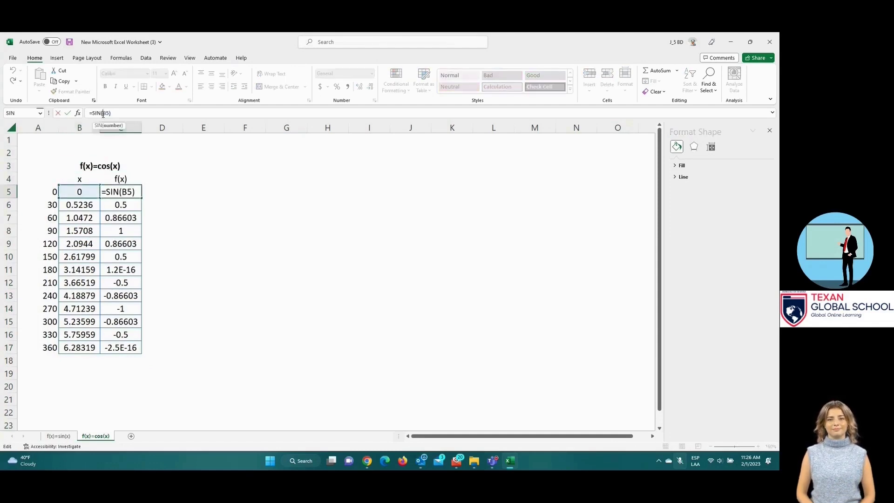
{"action": "key", "text": "BackSpace"}
{"action": "key", "text": "BackSpace"}
{"action": "key", "text": "BackSpace"}
{"action": "type", "text": "cos"}
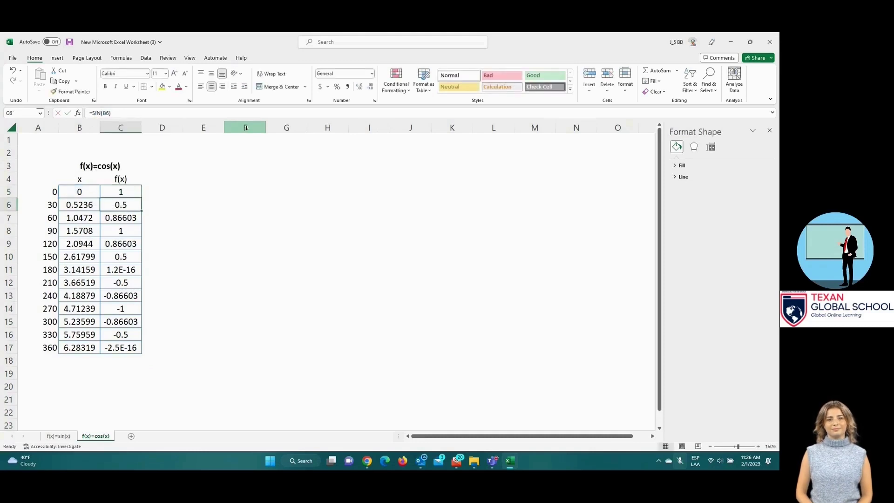
{"action": "key", "text": "Return"}
Step: Fill the cosine formula from C5 down to C17 and save the workbook
{"action": "left_click", "coordinate": [133, 191]}
{"action": "left_click_drag", "start_coordinate": [141, 197], "coordinate": [148, 350]}
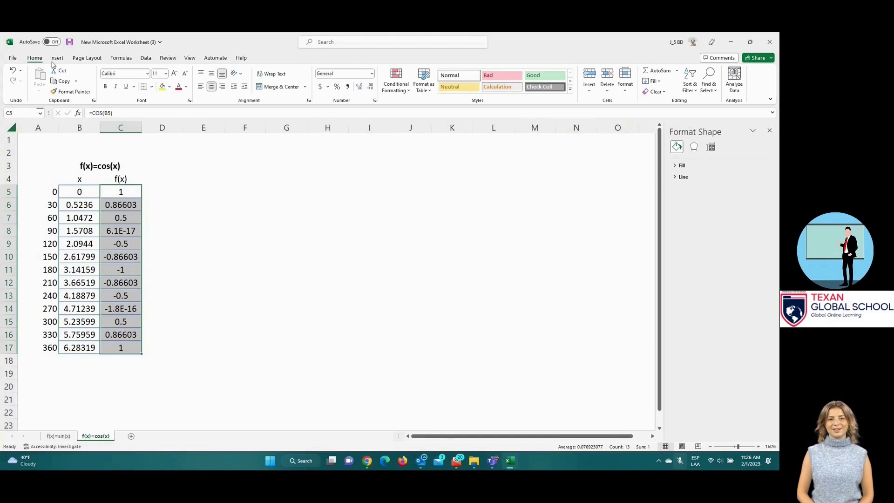
{"action": "left_click", "coordinate": [68, 42]}
{"action": "left_click", "coordinate": [205, 192]}
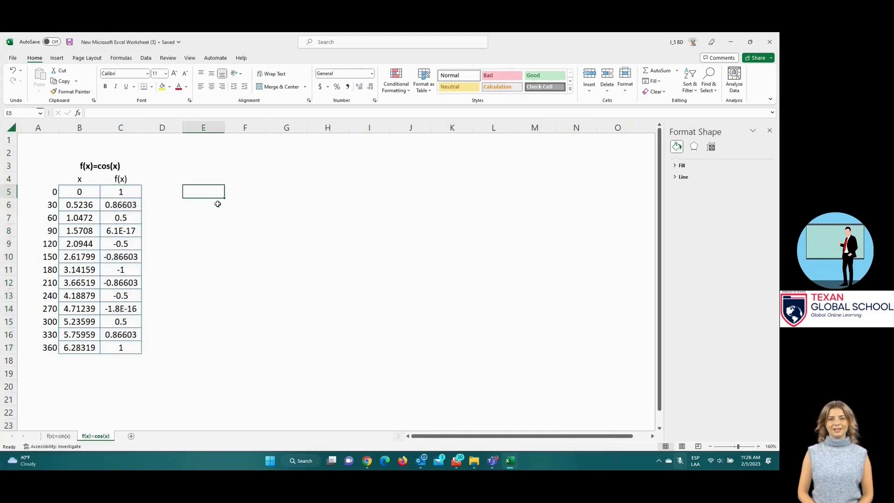
Step: Copy the trigonometric reference table picture from the f(x)=sin(x) sheet to the f(x)=cos(x) sheet, placing it around column J
{"action": "left_click", "coordinate": [58, 436]}
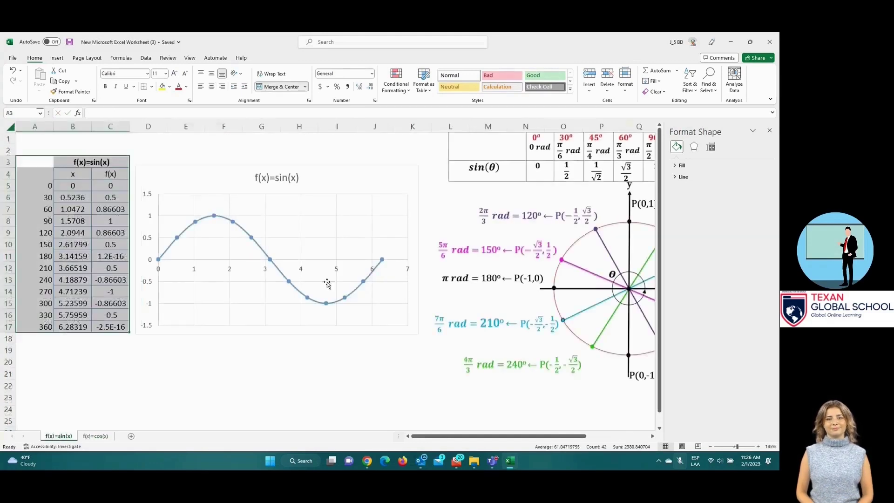
{"action": "left_click", "coordinate": [494, 171]}
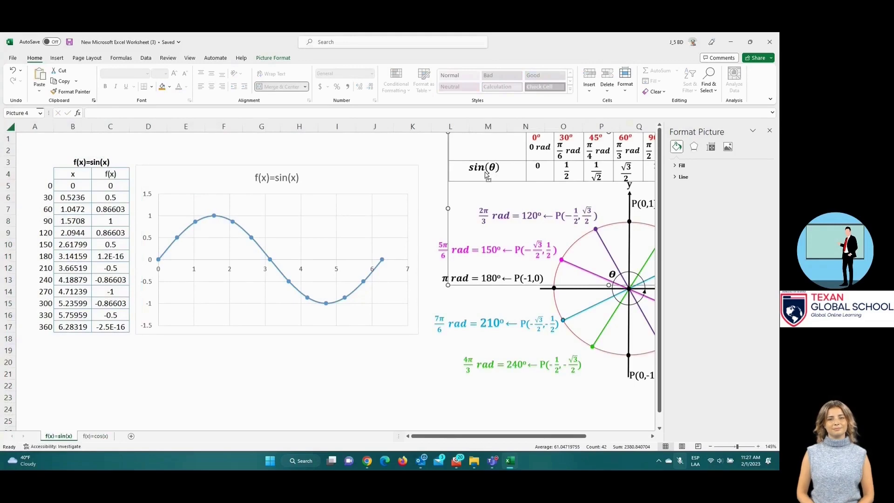
{"action": "left_click", "coordinate": [96, 436]}
{"action": "key", "text": "ctrl+v"}
{"action": "left_click_drag", "start_coordinate": [299, 260], "coordinate": [393, 209]}
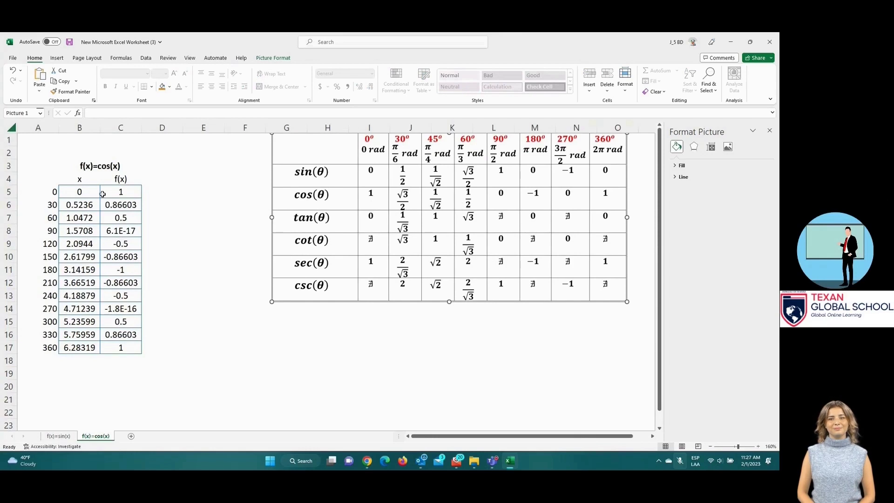
{"action": "left_click_drag", "start_coordinate": [334, 201], "coordinate": [470, 201]}
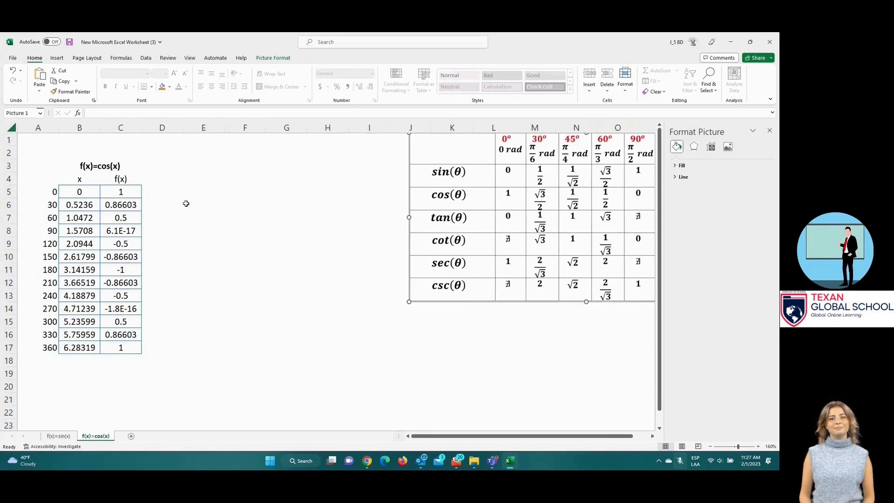
Step: Insert a Scatter with Smooth Lines and Markers chart from the values in B5:C17
{"action": "left_click", "coordinate": [172, 192]}
{"action": "left_click_drag", "start_coordinate": [79, 205], "coordinate": [122, 322]}
{"action": "left_click_drag", "start_coordinate": [78, 192], "coordinate": [122, 347]}
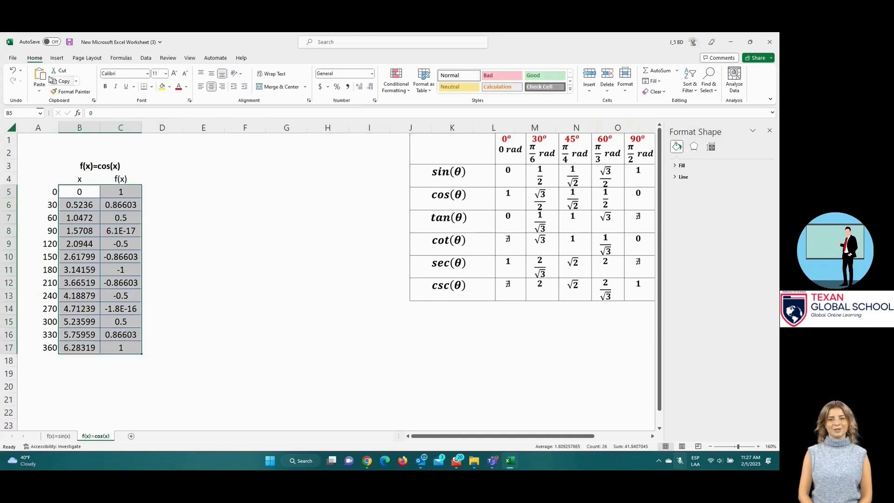
{"action": "left_click", "coordinate": [57, 57]}
{"action": "left_click", "coordinate": [373, 88]}
{"action": "left_click", "coordinate": [396, 120]}
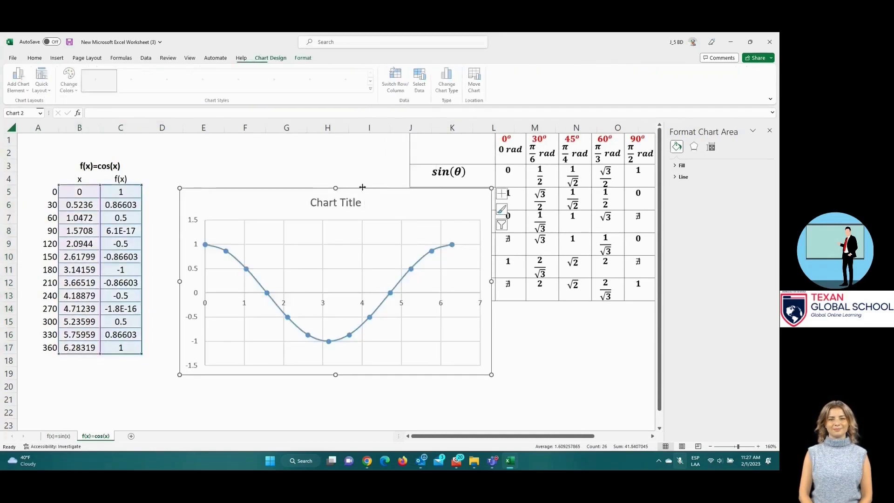
Step: Replace the chart's title with f(x)=cos(x)
{"action": "left_click", "coordinate": [345, 202]}
{"action": "double_click", "coordinate": [344, 202]}
{"action": "triple_click", "coordinate": [344, 202]}
{"action": "key", "text": "BackSpace"}
{"action": "type", "text": "f(x)=c"}
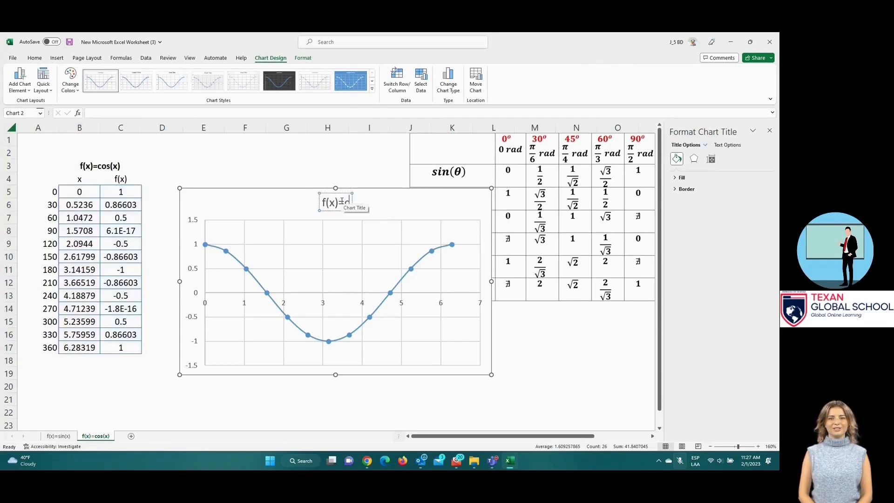
{"action": "type", "text": "os(x)"}
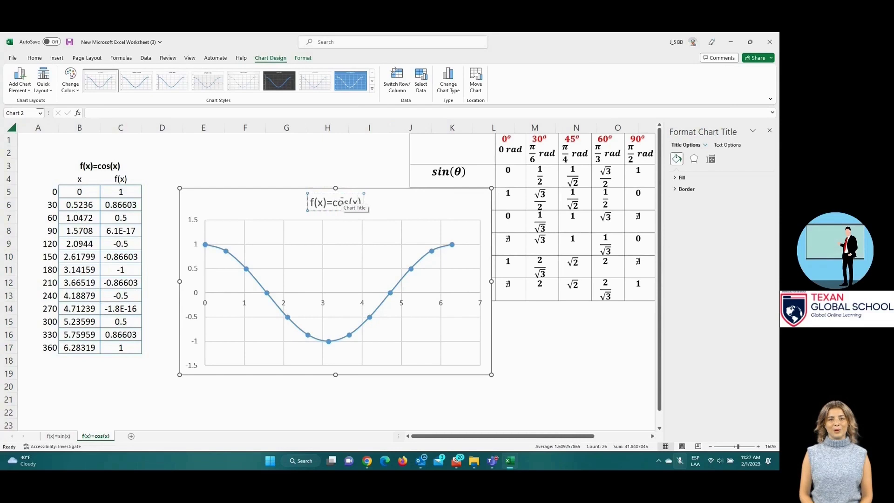
Step: Move the cosine chart beside the table and shift the trigonometric reference picture farther right so it clears the chart
{"action": "left_click", "coordinate": [340, 181]}
{"action": "left_click_drag", "start_coordinate": [368, 204], "coordinate": [339, 190]}
{"action": "left_click_drag", "start_coordinate": [509, 184], "coordinate": [573, 184]}
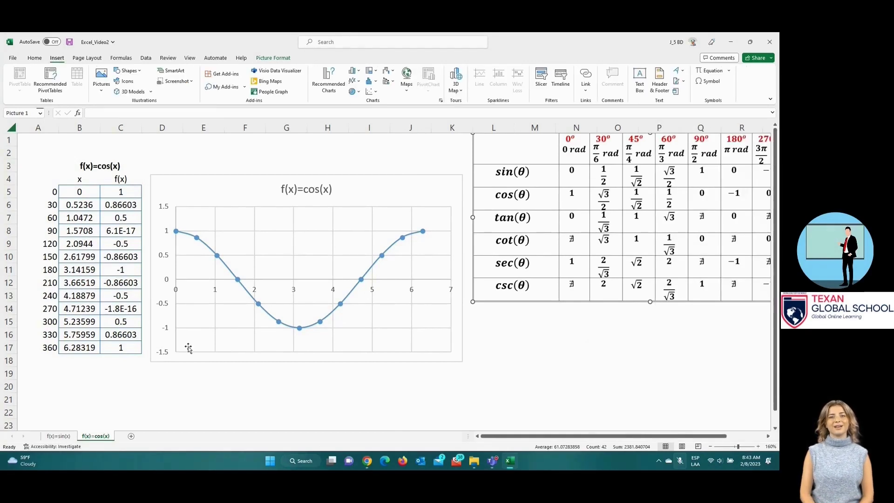
Step: Add a new sheet and rename it f(x)=tan(x)
{"action": "left_click", "coordinate": [131, 436]}
{"action": "right_click", "coordinate": [133, 436]}
{"action": "left_click", "coordinate": [156, 352]}
{"action": "type", "text": "f(x)=tan(x)"}
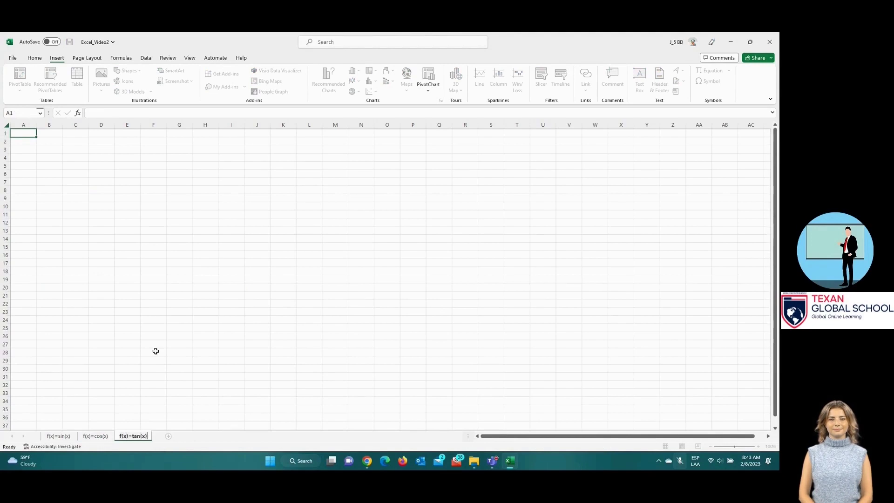
{"action": "key", "text": "Return"}
Step: Copy the value table A3:C17 from the f(x)=cos(x) sheet to cell A3 of the f(x)=tan(x) sheet
{"action": "left_click", "coordinate": [95, 436]}
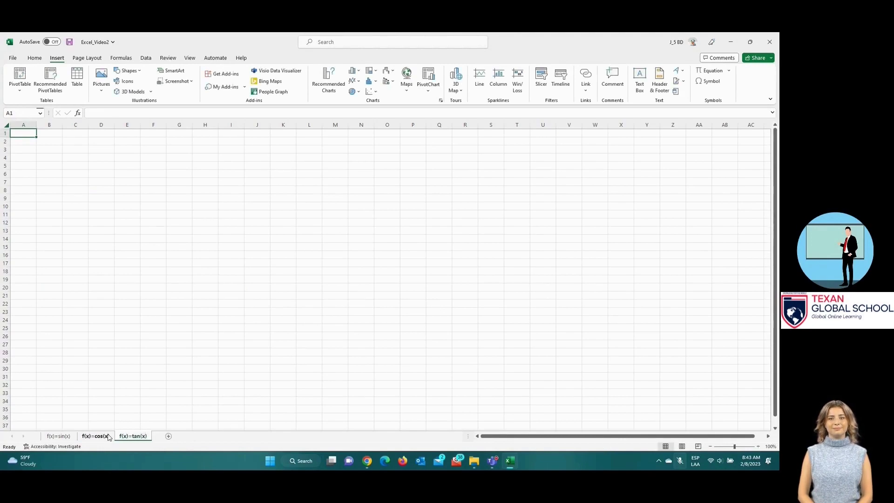
{"action": "left_click_drag", "start_coordinate": [42, 172], "coordinate": [121, 348]}
{"action": "key", "text": "ctrl+c"}
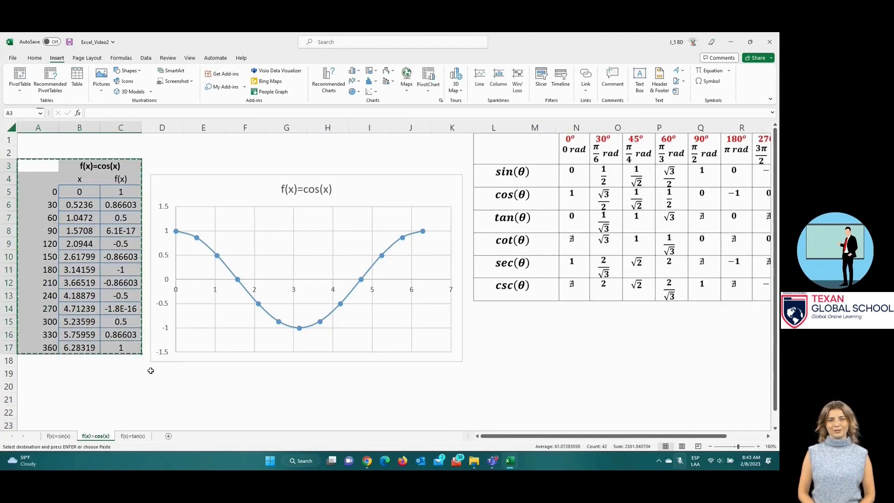
{"action": "left_click", "coordinate": [133, 436]}
{"action": "left_click", "coordinate": [35, 153]}
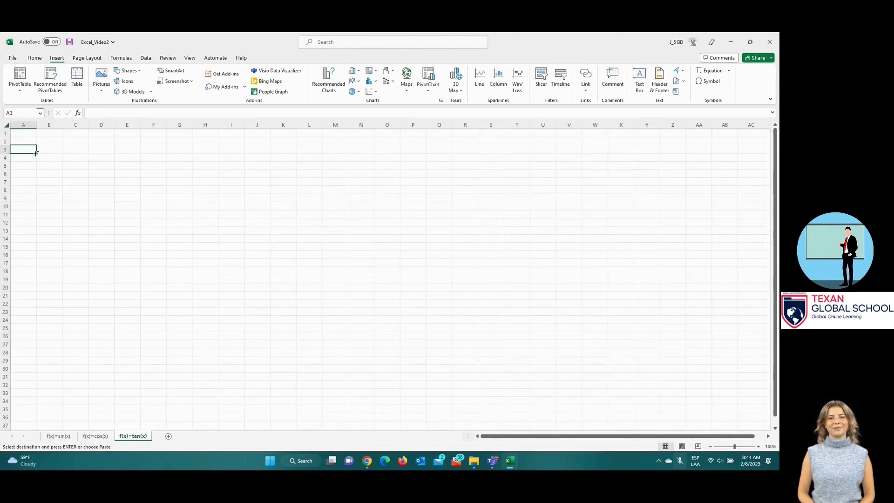
{"action": "key", "text": "ctrl+v"}
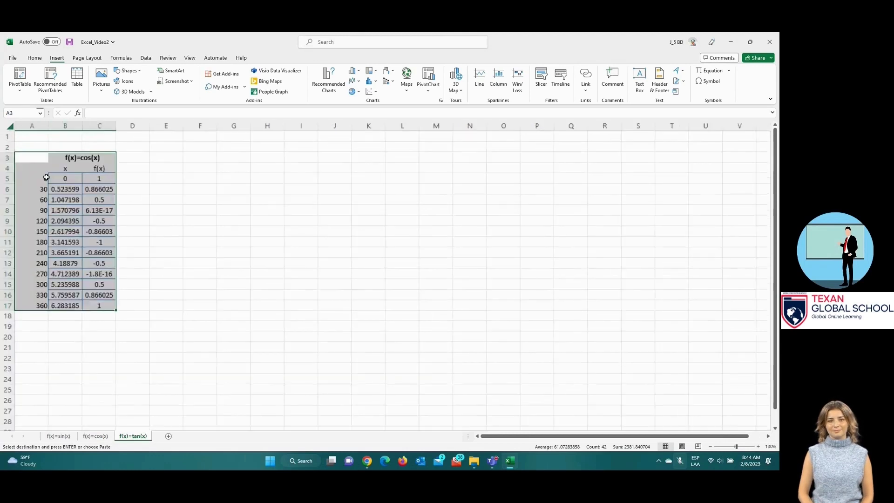
Step: Change the table heading in B3 to f(x)=tan(x)
{"action": "scroll", "coordinate": [42, 169], "scroll_direction": "up", "scroll_amount": 6, "text": "ctrl"}
{"action": "double_click", "coordinate": [121, 173]}
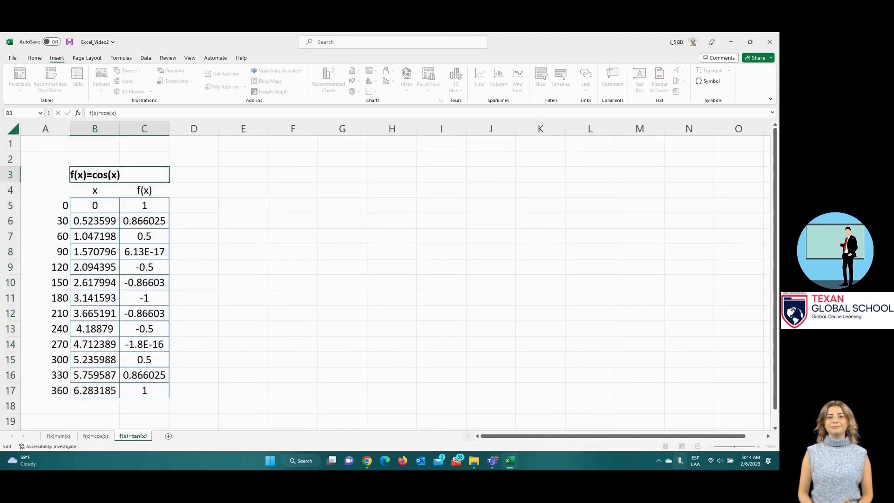
{"action": "key", "text": "BackSpace"}
{"action": "key", "text": "BackSpace"}
{"action": "key", "text": "BackSpace"}
{"action": "type", "text": "tan"}
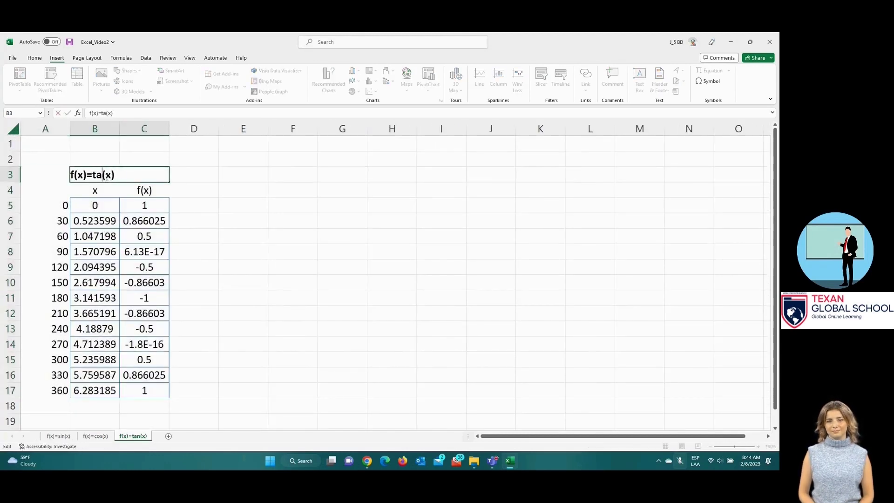
{"action": "key", "text": "Return"}
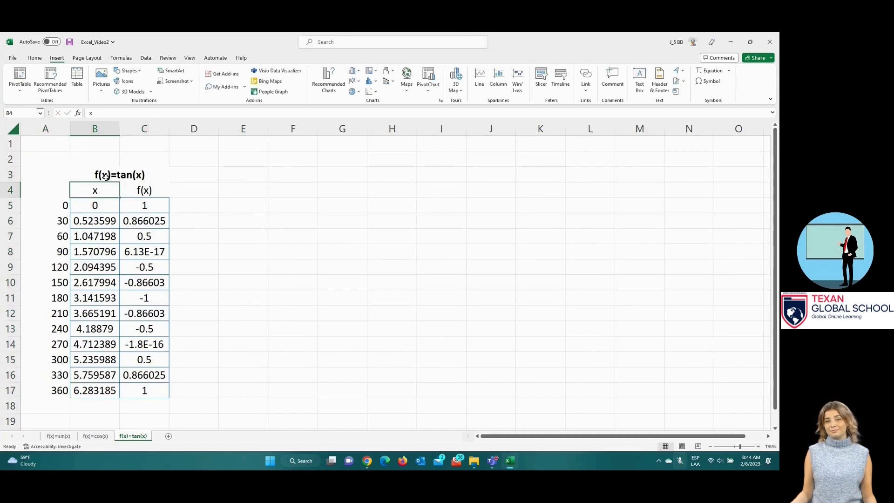
Step: Change the formula in C5 to =TAN(B5) and fill it down through C17
{"action": "left_click", "coordinate": [129, 200]}
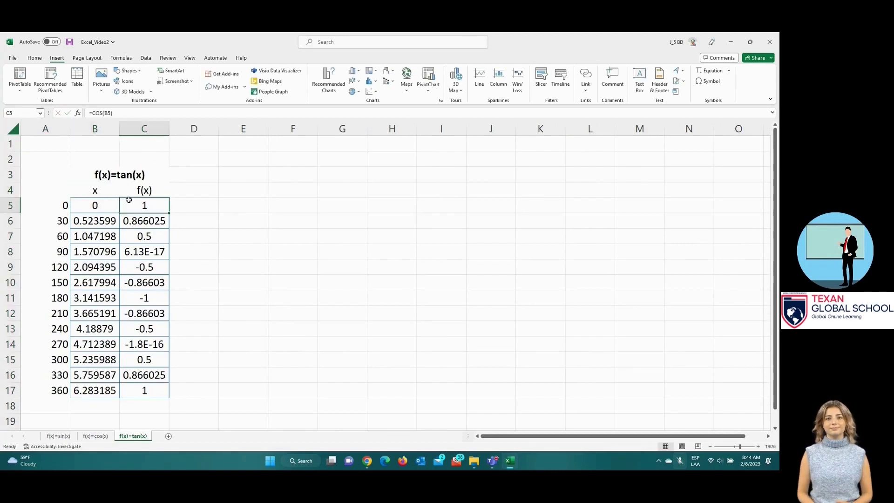
{"action": "left_click", "coordinate": [103, 112]}
{"action": "key", "text": "BackSpace"}
{"action": "key", "text": "BackSpace"}
{"action": "key", "text": "BackSpace"}
{"action": "type", "text": "tan"}
{"action": "key", "text": "Return"}
{"action": "key", "text": "Up"}
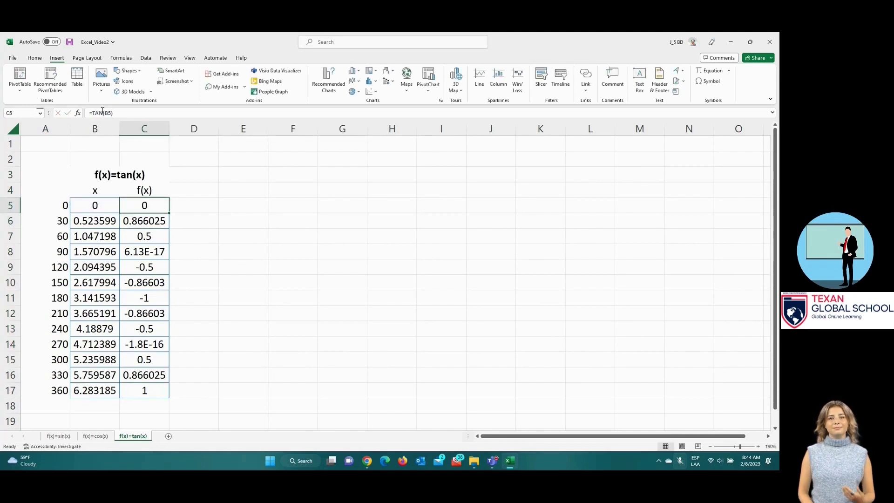
{"action": "left_click_drag", "start_coordinate": [167, 215], "coordinate": [169, 397]}
{"action": "left_click", "coordinate": [212, 213]}
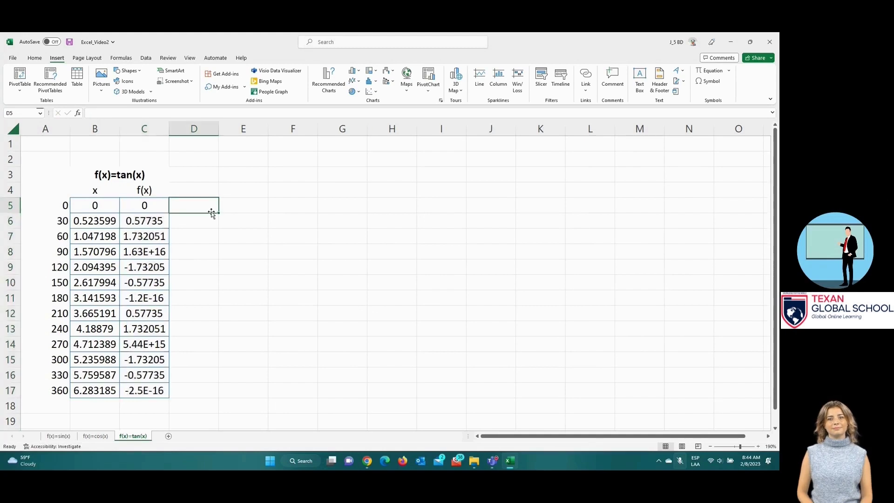
Step: Apply white outline and inside borders to every cell of the f(x)=tan(x) sheet
{"action": "left_click", "coordinate": [17, 127]}
{"action": "right_click", "coordinate": [40, 153]}
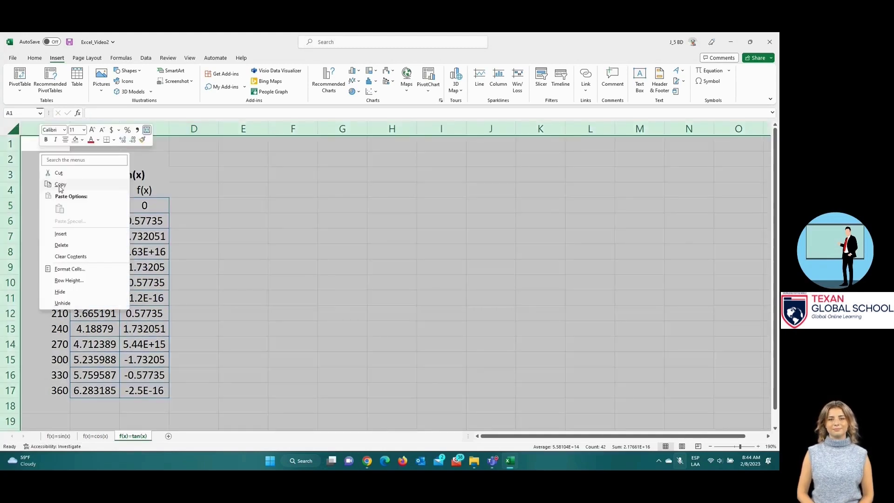
{"action": "left_click", "coordinate": [81, 269]}
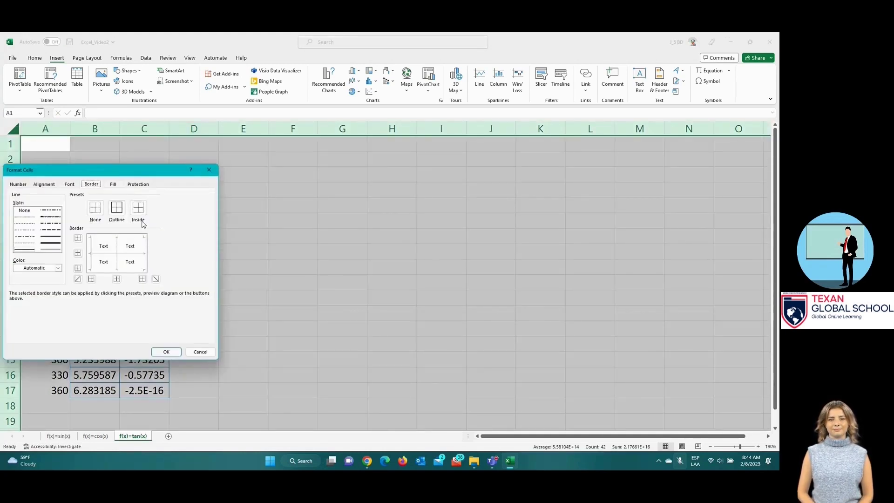
{"action": "left_click", "coordinate": [57, 268]}
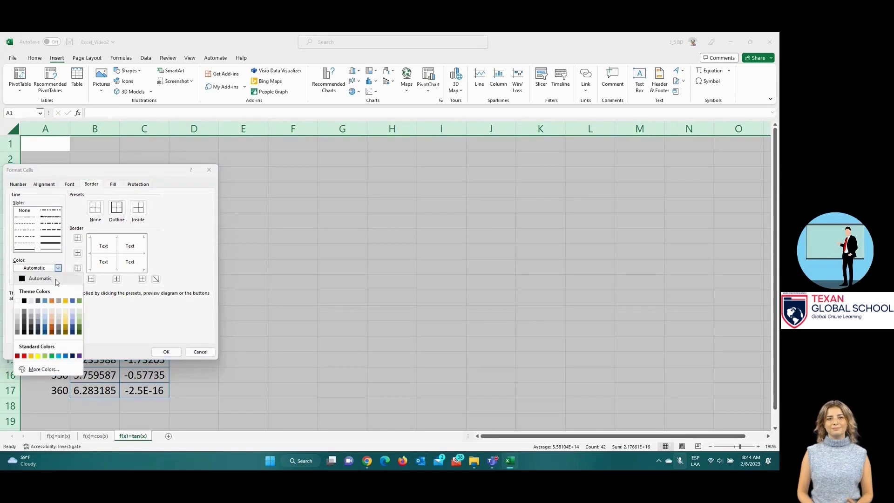
{"action": "left_click", "coordinate": [18, 310]}
{"action": "left_click", "coordinate": [117, 208]}
{"action": "left_click", "coordinate": [138, 208]}
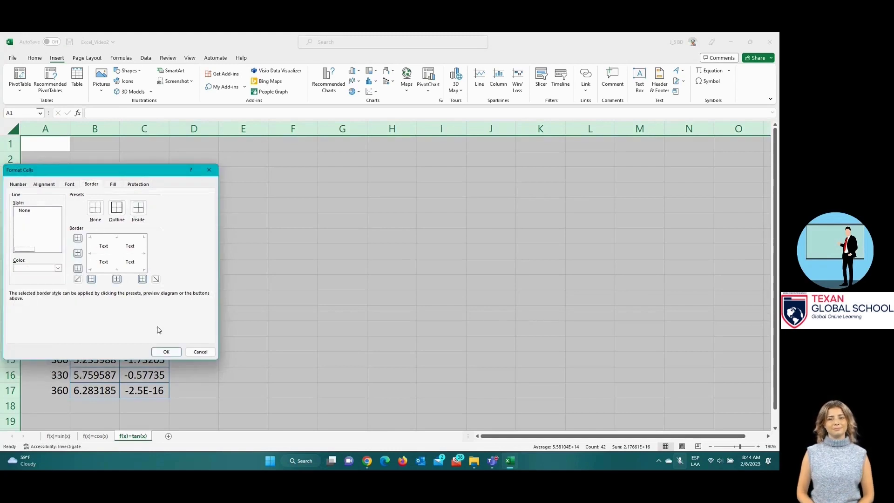
{"action": "left_click", "coordinate": [166, 351]}
Step: Apply blue outline and inside borders to B5:C17, and save the workbook
{"action": "left_click_drag", "start_coordinate": [95, 206], "coordinate": [145, 391]}
{"action": "right_click", "coordinate": [116, 315]}
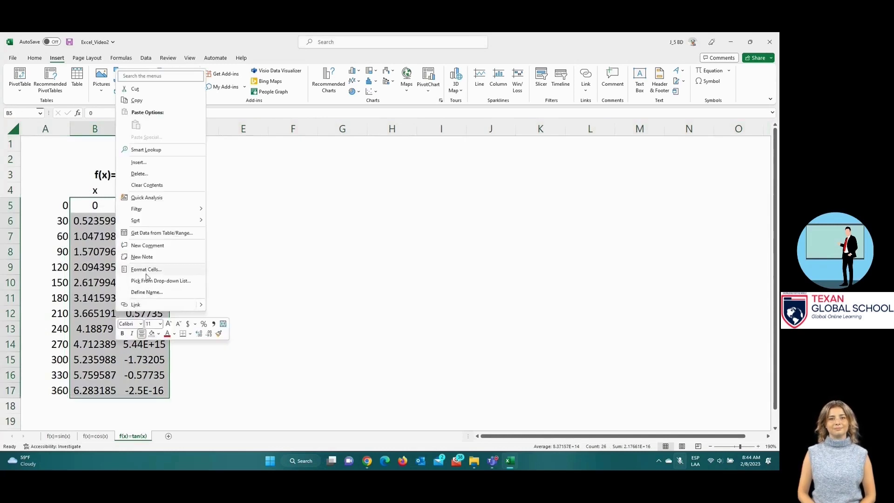
{"action": "left_click", "coordinate": [146, 271]}
{"action": "left_click", "coordinate": [95, 270]}
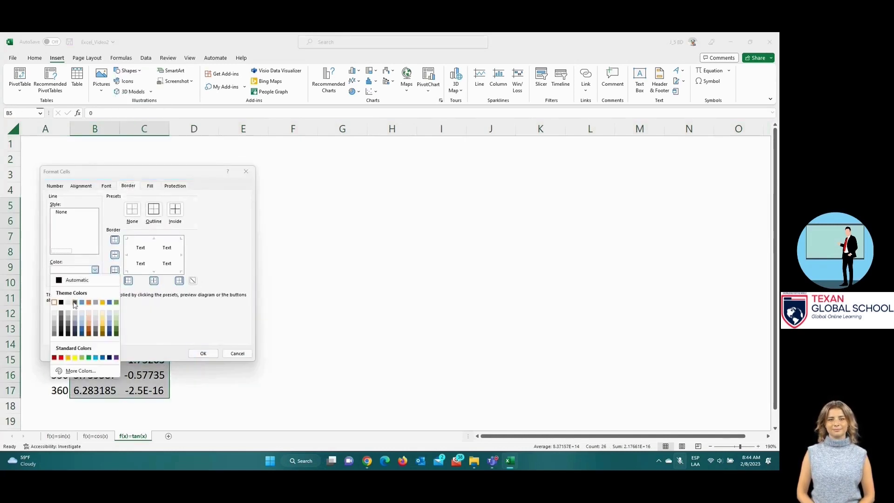
{"action": "left_click", "coordinate": [102, 358]}
{"action": "left_click", "coordinate": [154, 210]}
{"action": "left_click", "coordinate": [176, 210]}
{"action": "left_click", "coordinate": [203, 353]}
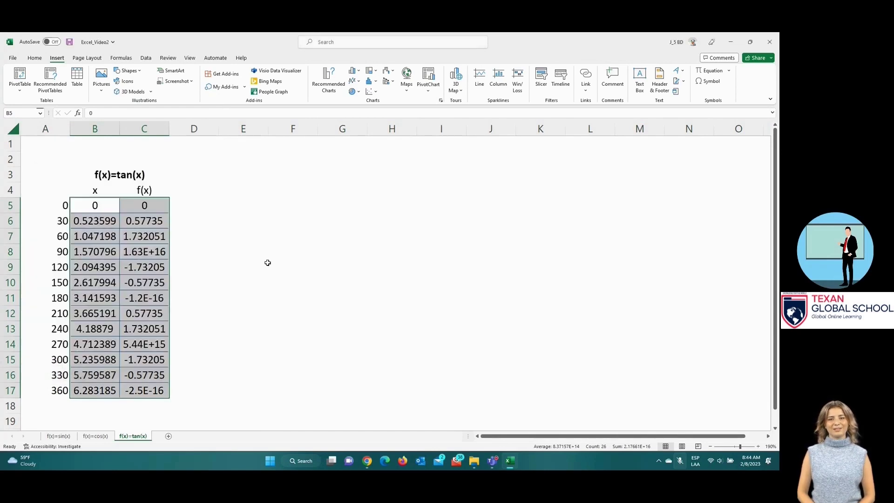
{"action": "left_click", "coordinate": [270, 256]}
{"action": "left_click", "coordinate": [70, 42]}
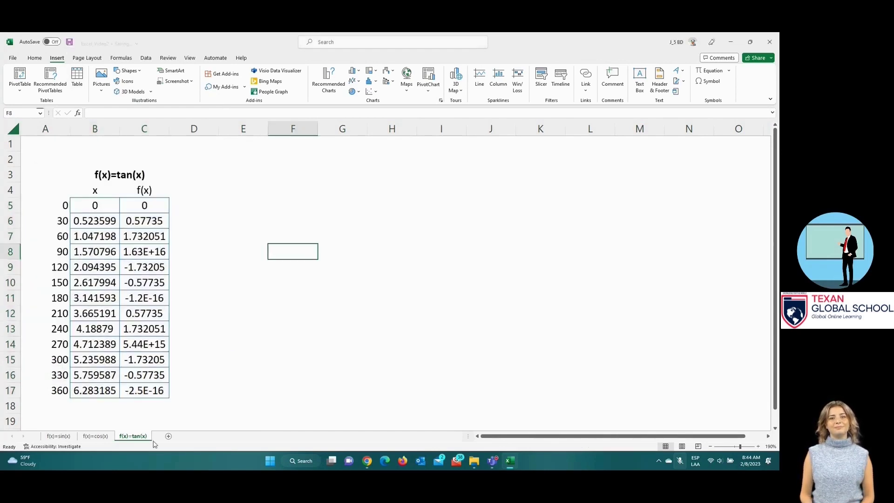
Step: Copy the trigonometric reference picture from the f(x)=cos(x) sheet into f(x)=tan(x) and place it just beside the value table
{"action": "left_click", "coordinate": [106, 437]}
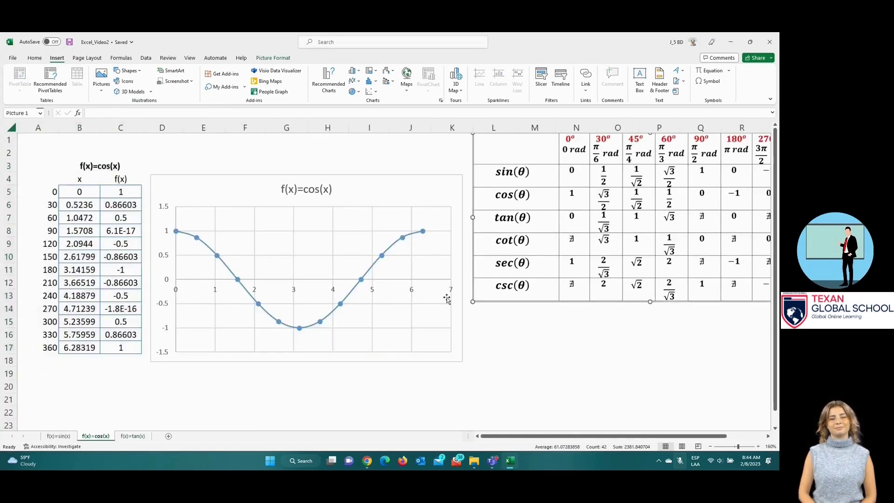
{"action": "left_click", "coordinate": [133, 436]}
{"action": "key", "text": "ctrl+v"}
{"action": "left_click_drag", "start_coordinate": [348, 319], "coordinate": [483, 210]}
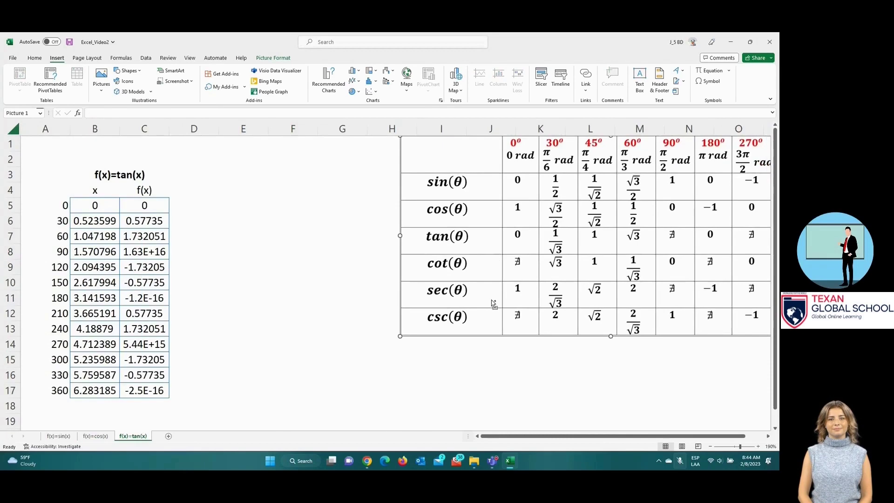
{"action": "scroll", "coordinate": [492, 303], "scroll_direction": "down", "scroll_amount": 1}
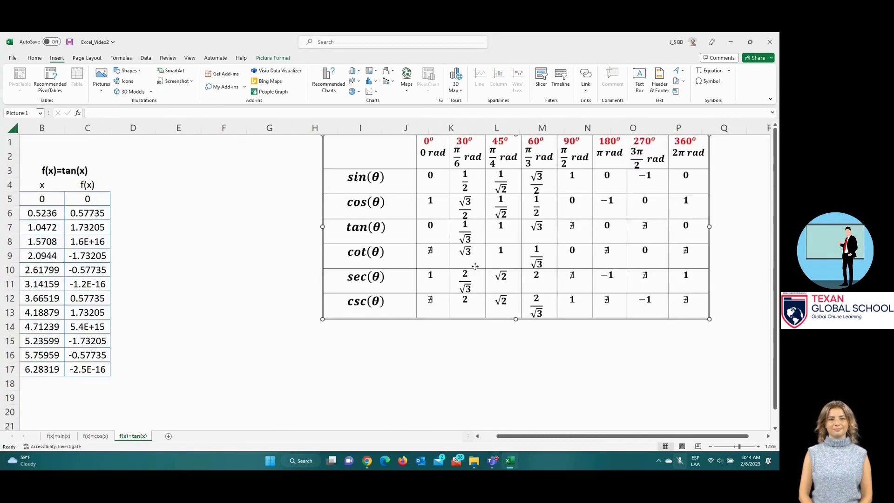
{"action": "left_click_drag", "start_coordinate": [475, 266], "coordinate": [399, 276]}
{"action": "left_click", "coordinate": [479, 436]}
{"action": "left_click_drag", "start_coordinate": [526, 264], "coordinate": [396, 316]}
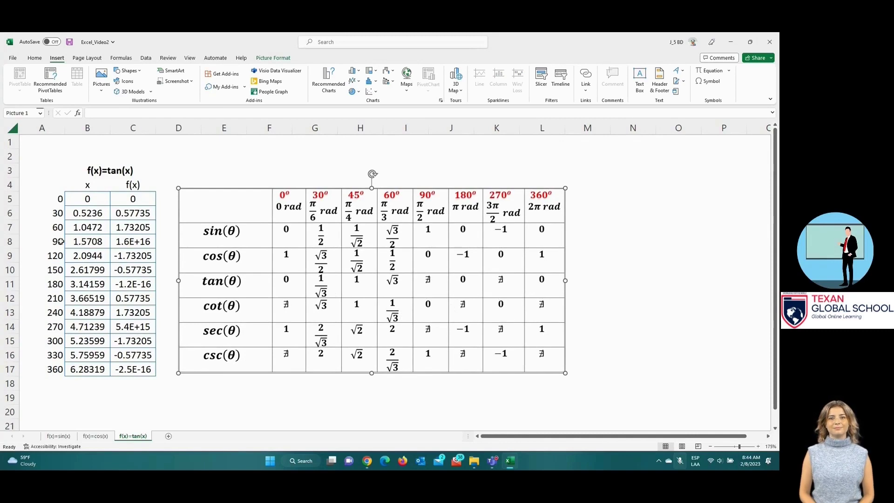
Step: Highlight the 90 and 270 degree rows of the table, A8:C8 and A14:C14, with a yellow fill
{"action": "left_click_drag", "start_coordinate": [60, 242], "coordinate": [139, 242]}
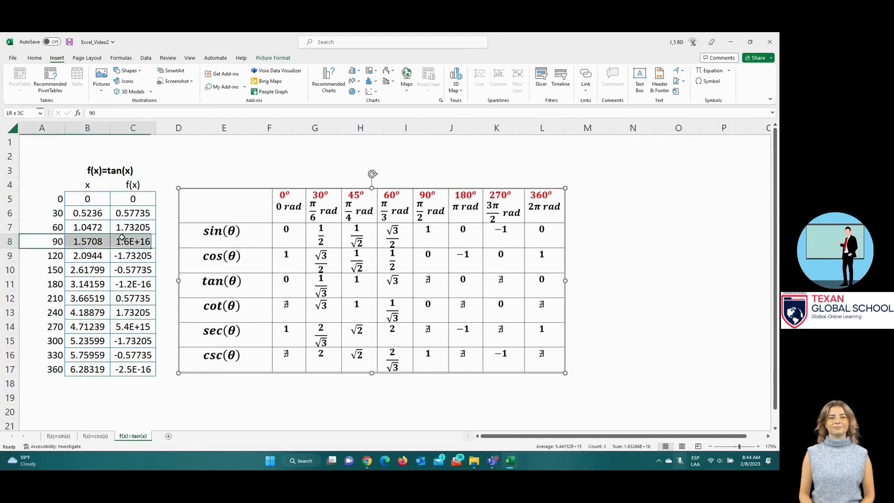
{"action": "left_click", "coordinate": [34, 59]}
{"action": "left_click", "coordinate": [170, 91]}
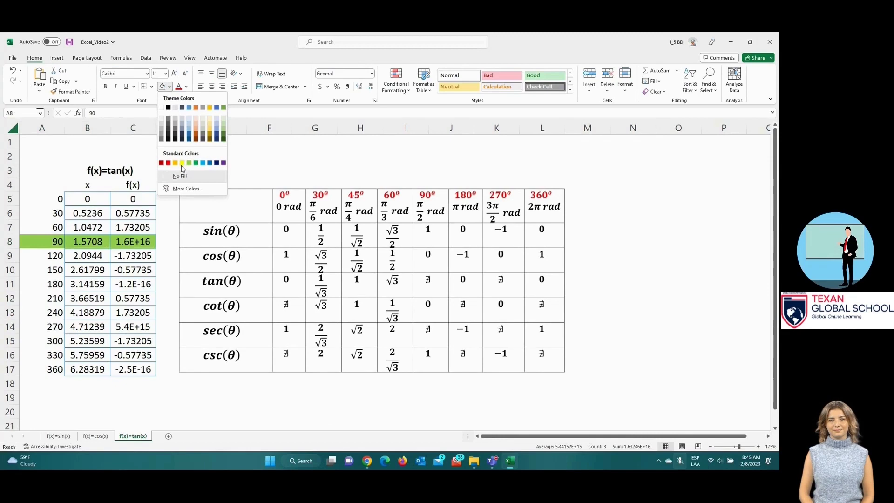
{"action": "left_click", "coordinate": [183, 168]}
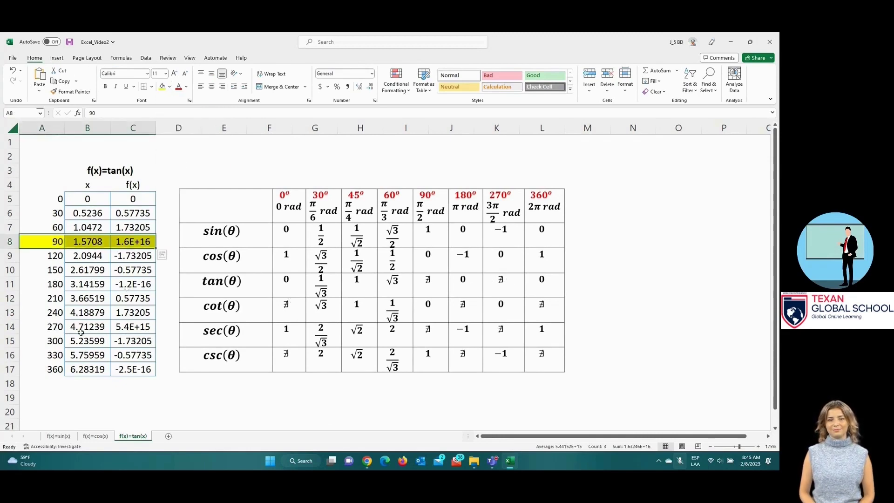
{"action": "left_click_drag", "start_coordinate": [51, 326], "coordinate": [132, 326]}
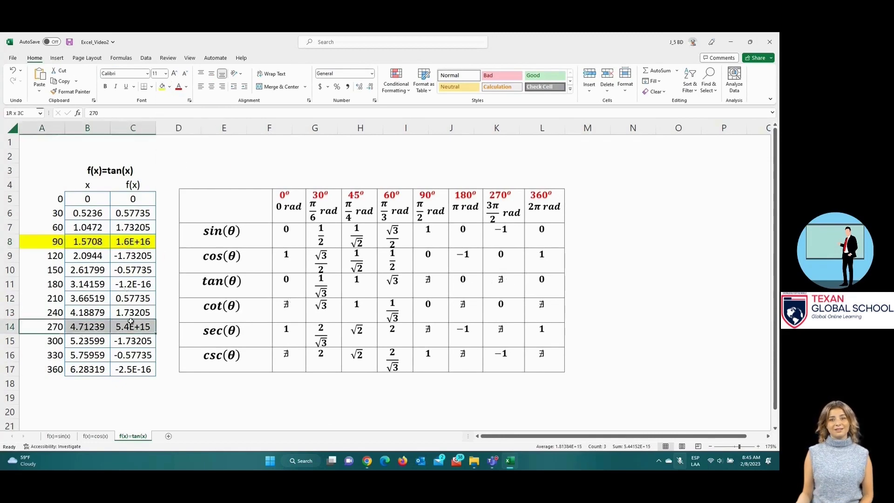
{"action": "left_click", "coordinate": [163, 86]}
{"action": "left_click", "coordinate": [33, 137]}
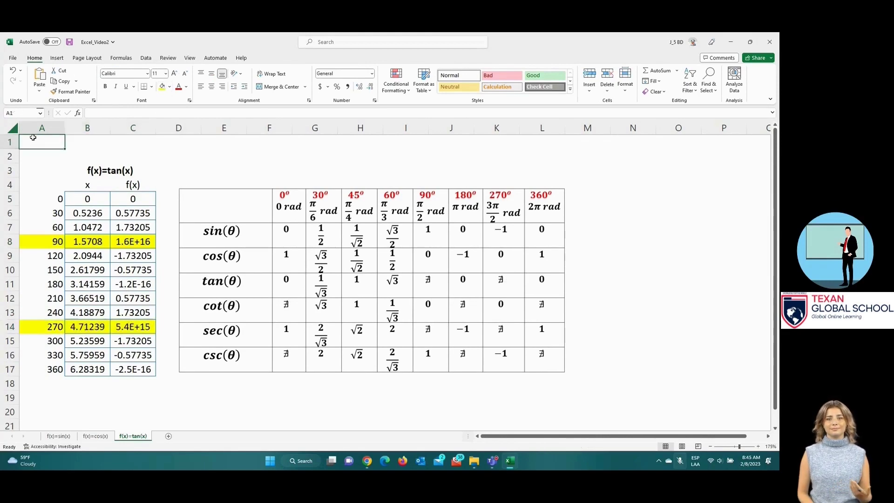
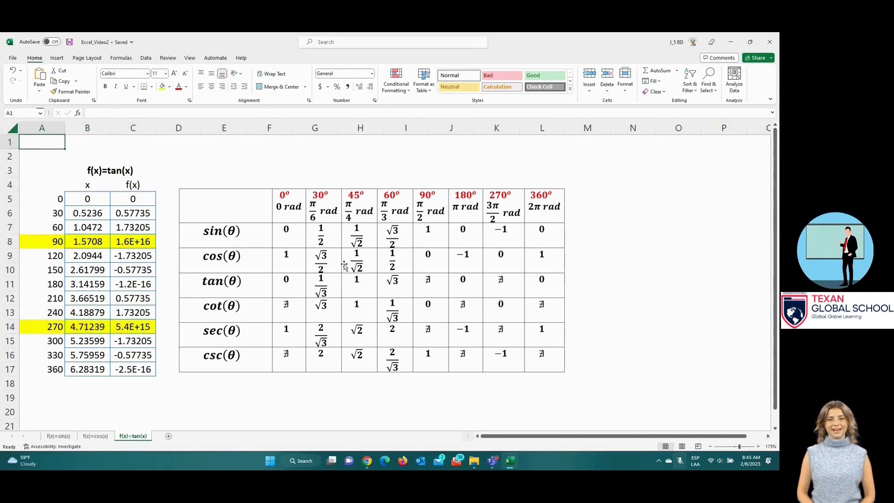
Step: Move the reference picture farther right, to columns L through T, leaving free space beside the table
{"action": "left_click_drag", "start_coordinate": [344, 266], "coordinate": [543, 220]}
{"action": "scroll", "coordinate": [366, 270], "scroll_direction": "down", "scroll_amount": 2}
{"action": "left_click_drag", "start_coordinate": [367, 261], "coordinate": [503, 247]}
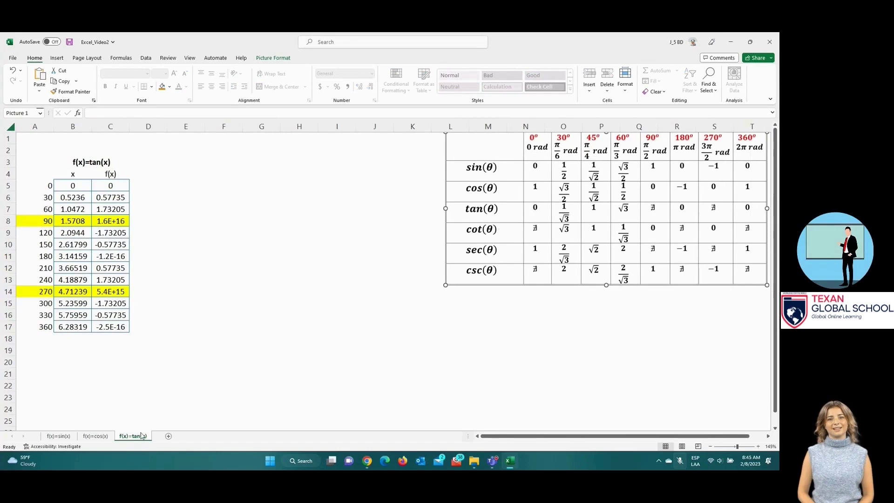
Step: Insert five blank rows between the 60 and 90 degree rows of the tangent table
{"action": "left_click", "coordinate": [8, 218]}
{"action": "right_click", "coordinate": [10, 220]}
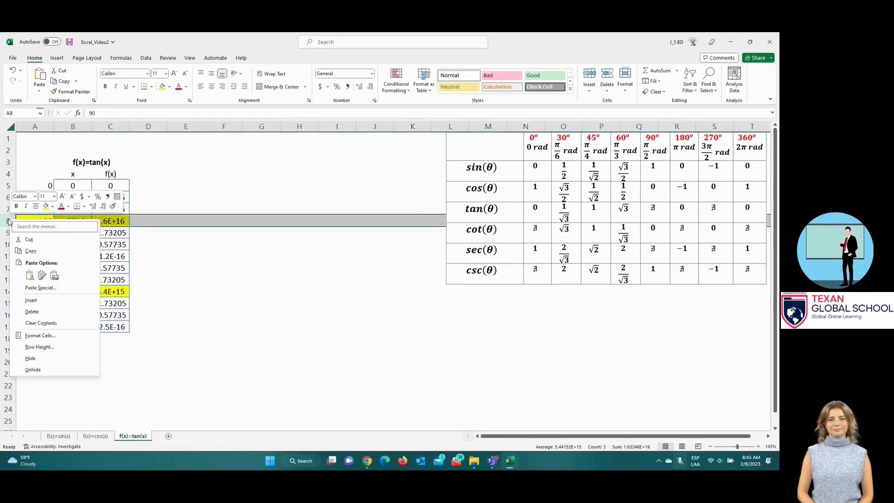
{"action": "left_click", "coordinate": [31, 301]}
{"action": "right_click", "coordinate": [10, 221]}
{"action": "left_click", "coordinate": [33, 302]}
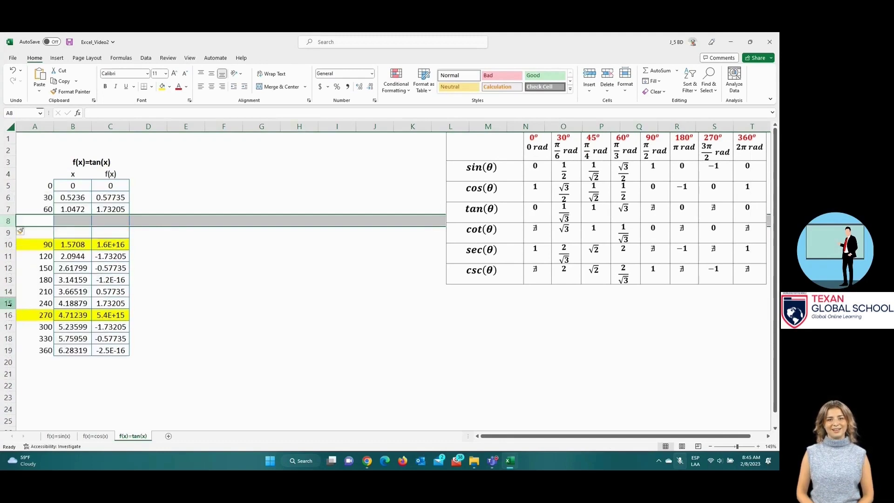
{"action": "left_click_drag", "start_coordinate": [8, 220], "coordinate": [8, 229]}
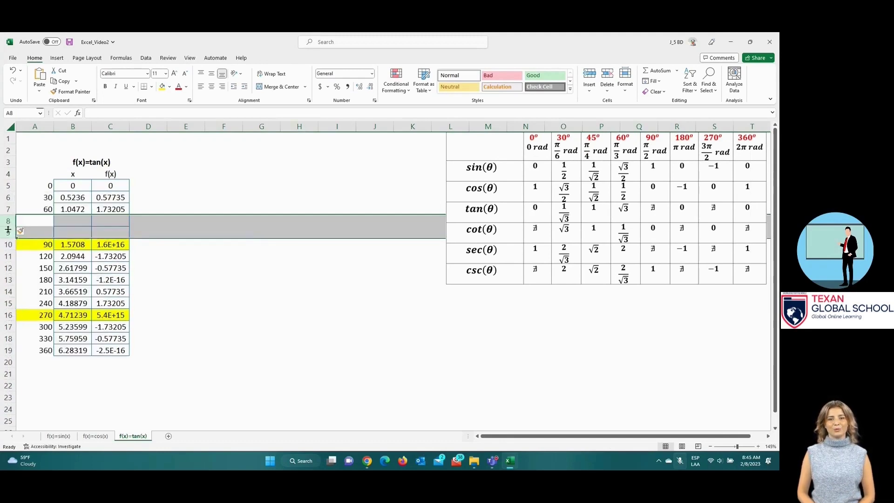
{"action": "right_click", "coordinate": [8, 229]}
{"action": "left_click", "coordinate": [33, 303]}
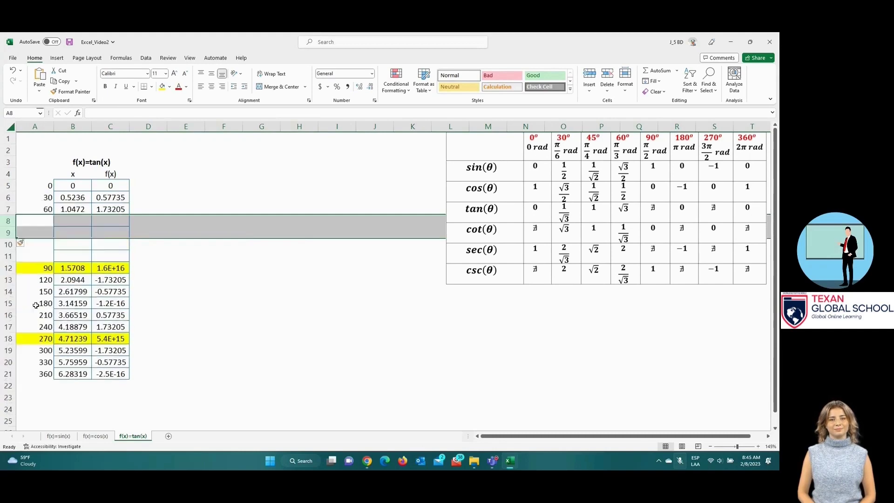
{"action": "left_click", "coordinate": [7, 232]}
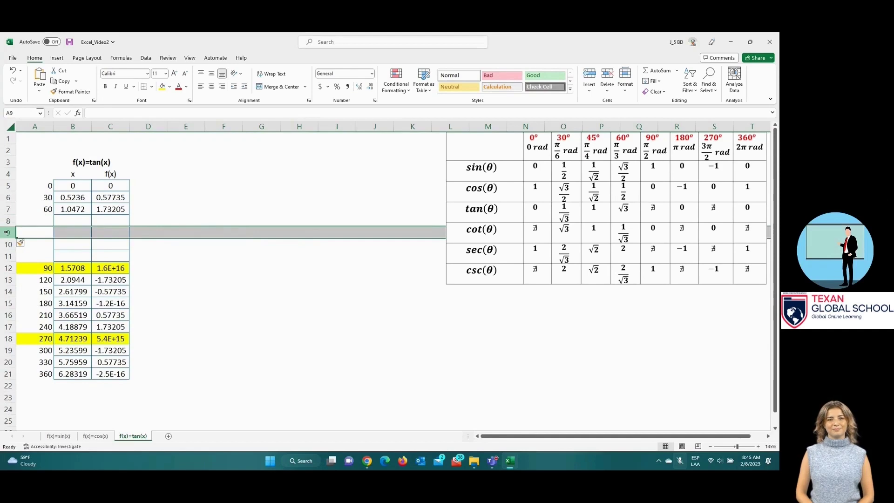
{"action": "right_click", "coordinate": [7, 232]}
{"action": "left_click", "coordinate": [39, 311]}
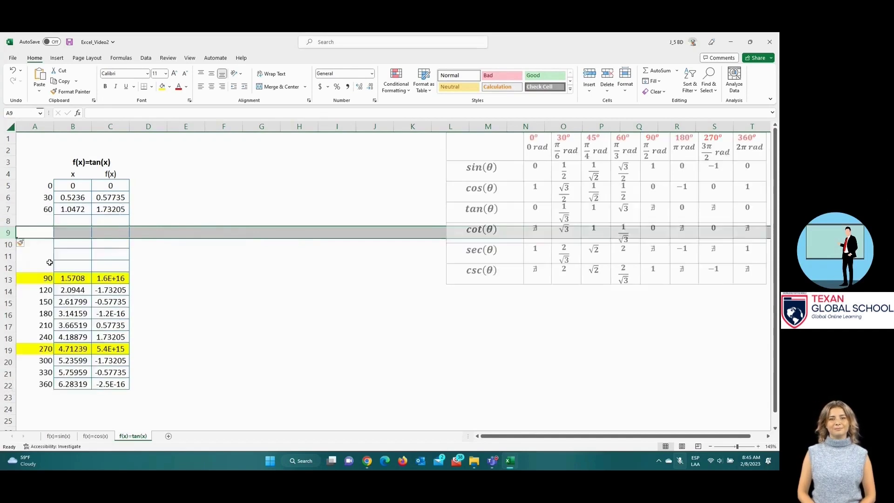
Step: Enter the x values 1.1, 1.2, 1.3 and 1.4 in cells B8 to B11, below the 60 degree row
{"action": "left_click", "coordinate": [69, 218]}
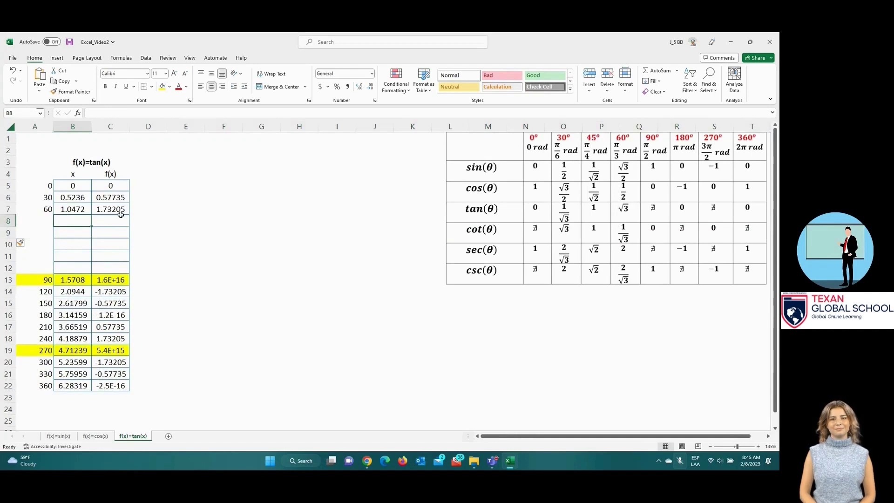
{"action": "type", "text": "1.1"}
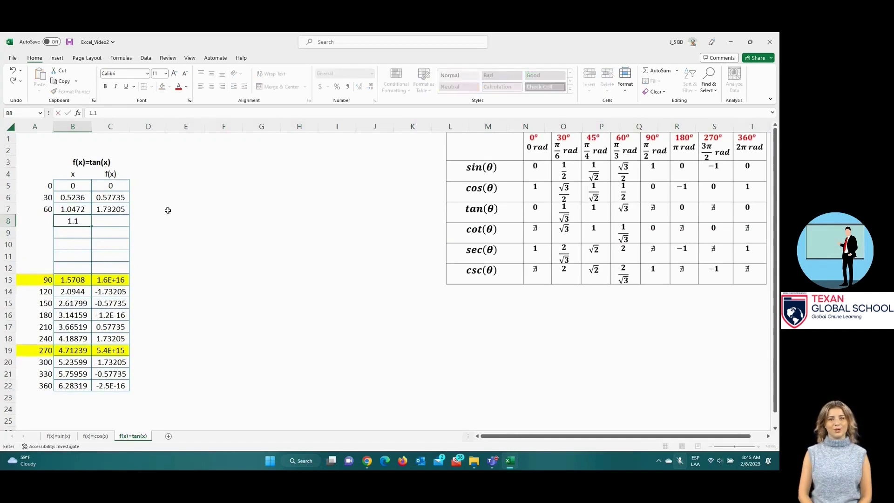
{"action": "key", "text": "Return"}
{"action": "type", "text": "1.2"}
{"action": "key", "text": "Return"}
{"action": "type", "text": "1.3"}
{"action": "key", "text": "Return"}
{"action": "type", "text": "1."}
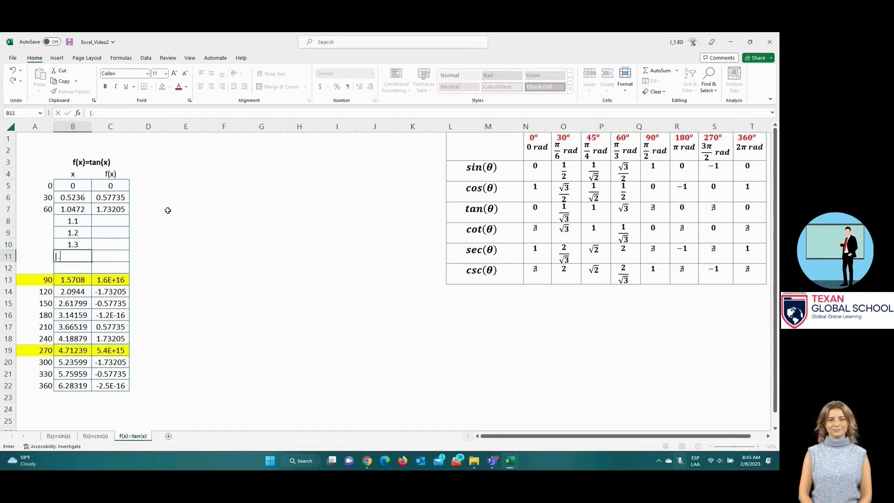
{"action": "type", "text": "4"}
{"action": "key", "text": "BackSpace"}
{"action": "type", "text": "4"}
{"action": "key", "text": "Return"}
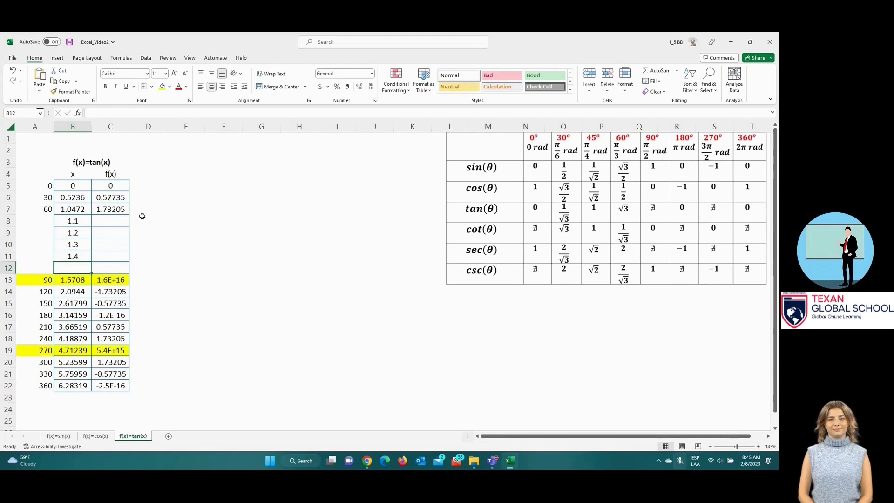
Step: Fill the tangent formula from C7 down through C12
{"action": "left_click", "coordinate": [125, 209]}
{"action": "left_click_drag", "start_coordinate": [130, 218], "coordinate": [129, 259]}
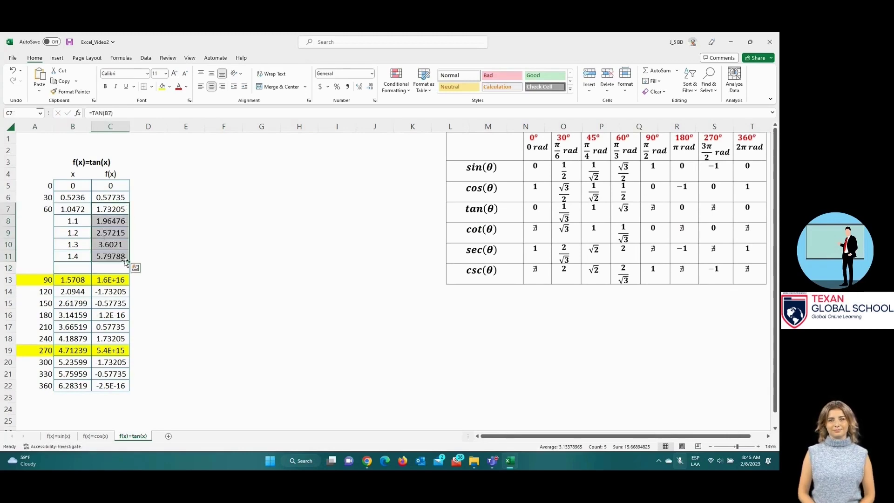
{"action": "left_click", "coordinate": [74, 255]}
{"action": "left_click", "coordinate": [104, 257]}
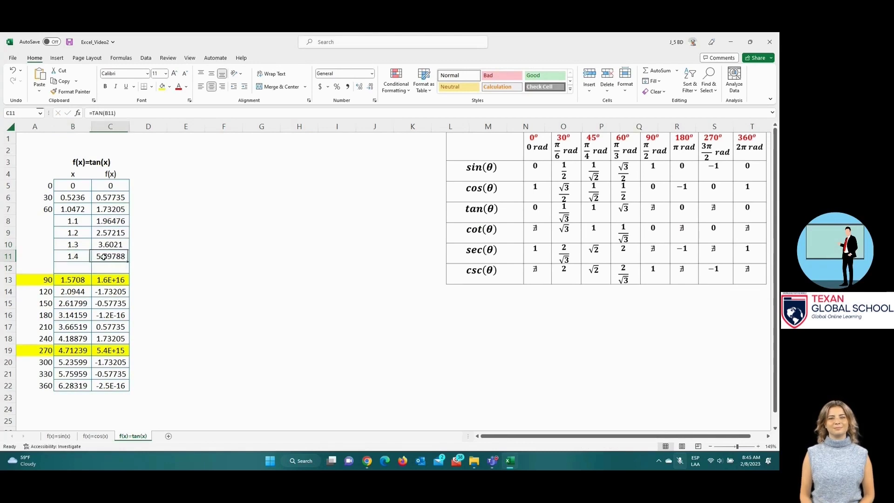
{"action": "left_click_drag", "start_coordinate": [128, 261], "coordinate": [129, 273]}
Step: Enter the x value 1.47 in B12, just above the 90 degree row
{"action": "left_click", "coordinate": [77, 264]}
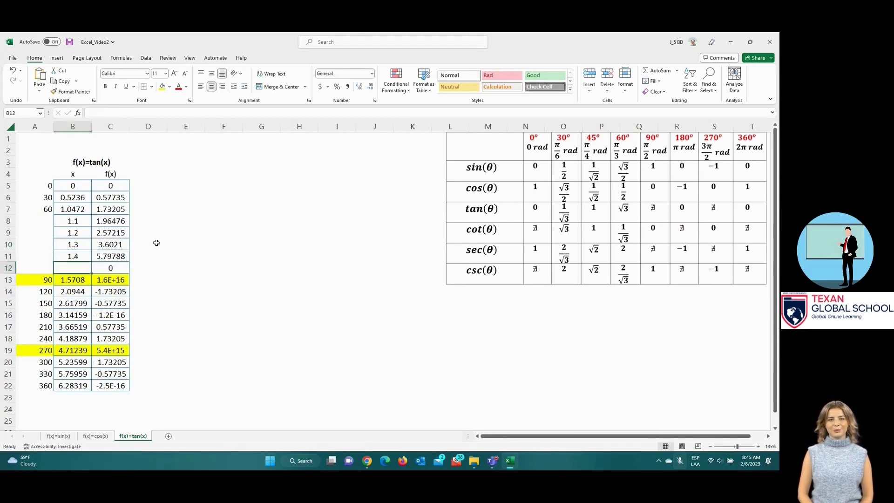
{"action": "type", "text": "1.47"}
{"action": "key", "text": "Tab"}
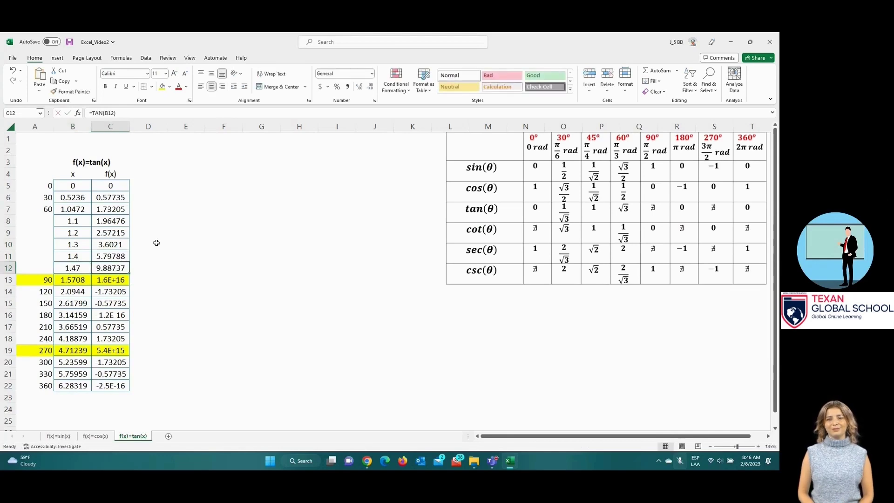
Step: Insert a blank row between the 90 and 120 degree rows and remove its yellow fill
{"action": "right_click", "coordinate": [9, 292]}
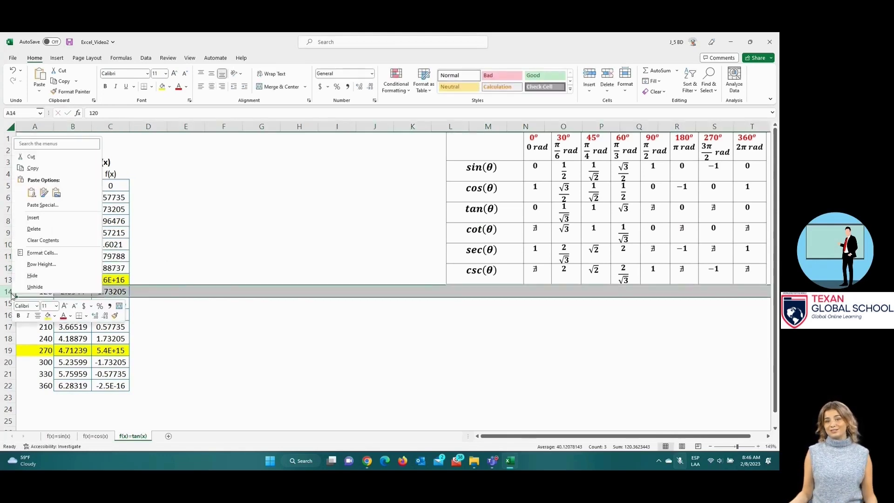
{"action": "left_click", "coordinate": [41, 218]}
{"action": "left_click", "coordinate": [169, 87]}
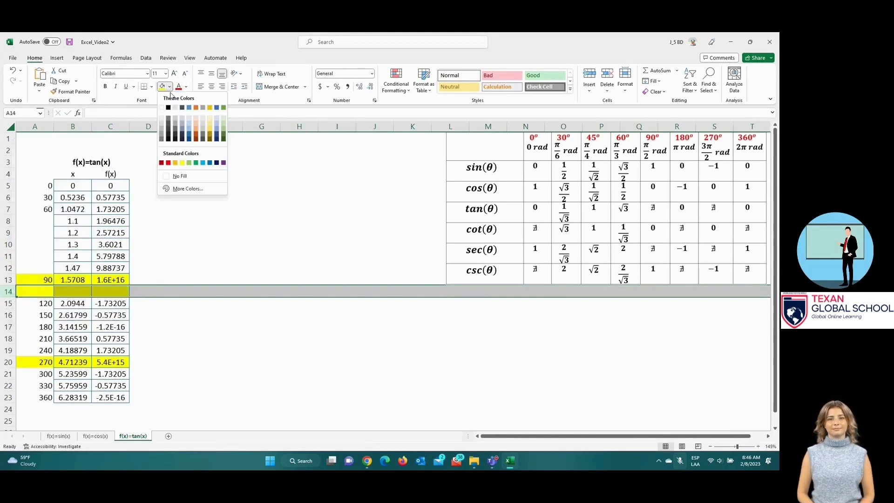
{"action": "left_click", "coordinate": [175, 177]}
Step: Insert three more blank rows directly above the 120 degree row
{"action": "left_click", "coordinate": [8, 304]}
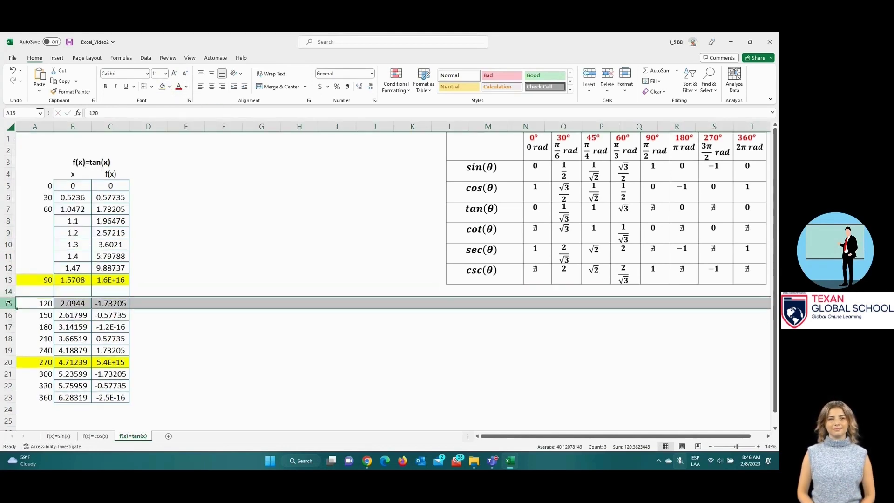
{"action": "right_click", "coordinate": [8, 304]}
{"action": "left_click", "coordinate": [57, 226]}
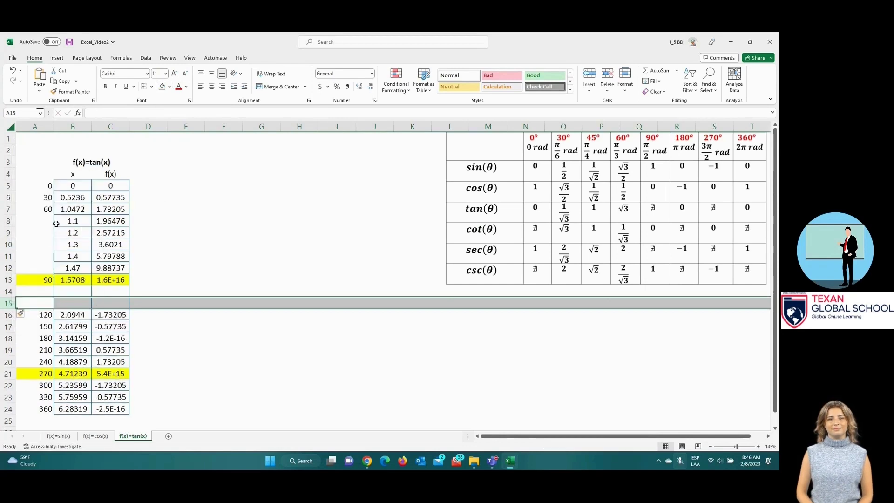
{"action": "left_click", "coordinate": [4, 304]}
{"action": "right_click", "coordinate": [4, 303]}
{"action": "left_click", "coordinate": [57, 226]}
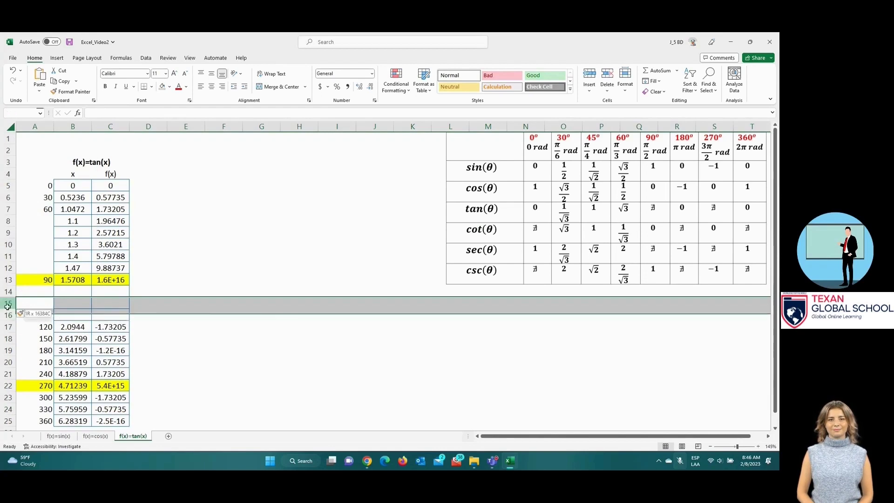
{"action": "right_click", "coordinate": [3, 303]}
{"action": "left_click", "coordinate": [56, 227]}
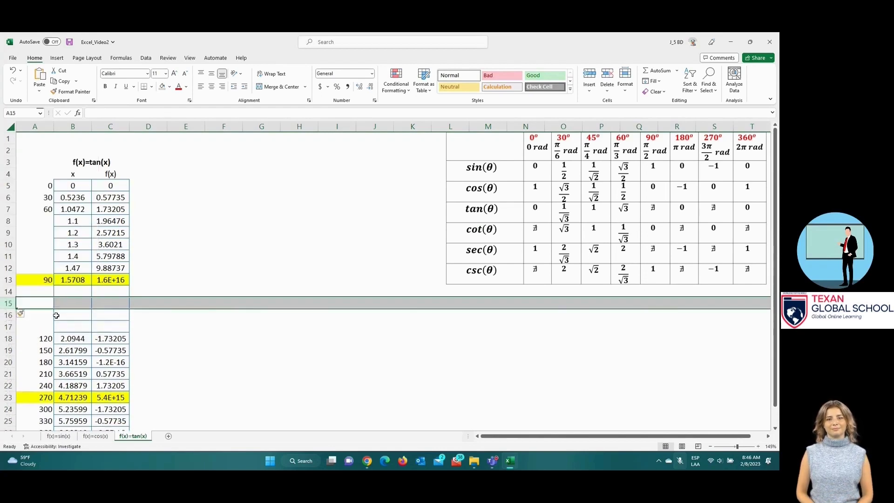
Step: Enter the x values 1.7, 1.8 and 1.9 in B15:B17 and fill the tangent formula from C18 up to C15
{"action": "left_click", "coordinate": [64, 329]}
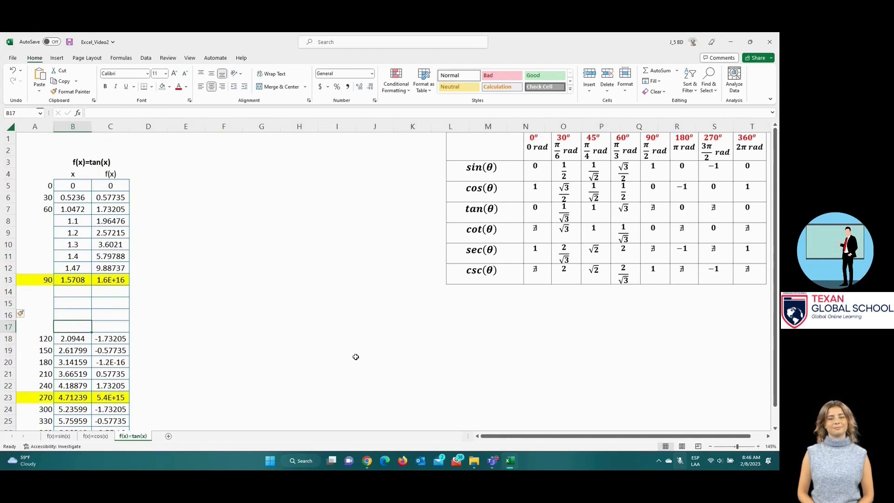
{"action": "type", "text": "1"}
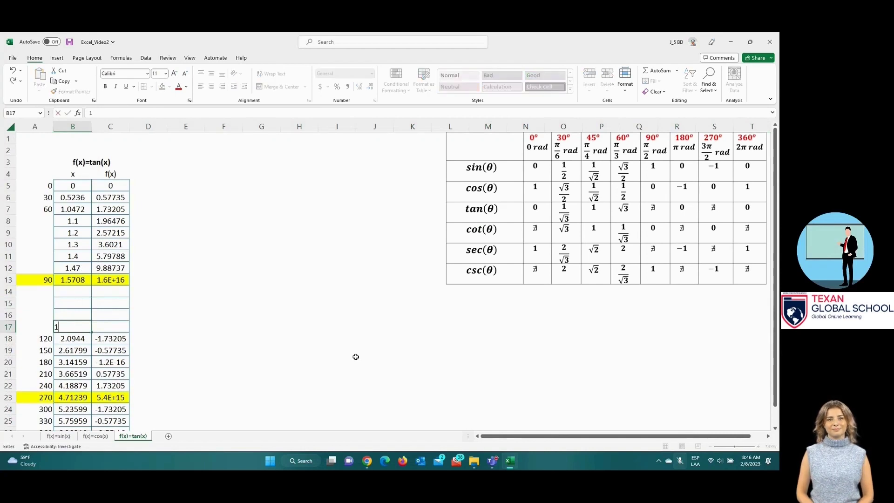
{"action": "type", "text": ".9"}
{"action": "key", "text": "Up"}
{"action": "type", "text": "1."}
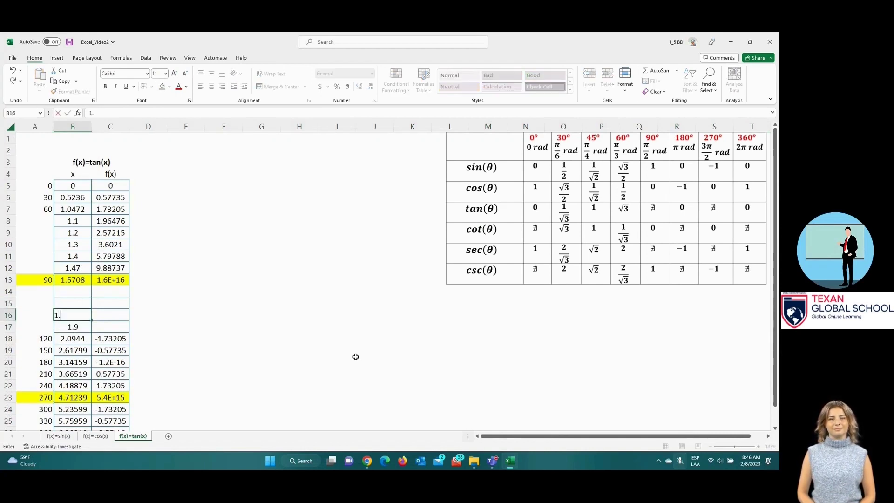
{"action": "type", "text": "8"}
{"action": "key", "text": "Up"}
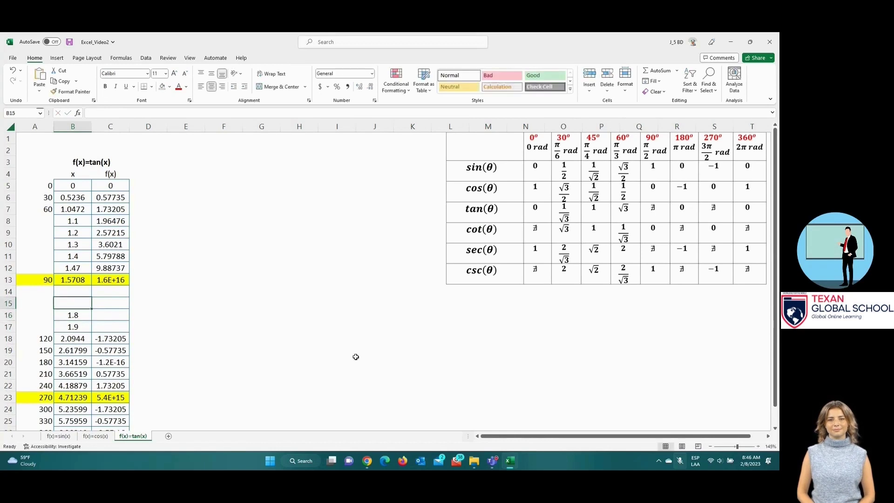
{"action": "type", "text": "1.7"}
{"action": "key", "text": "Return"}
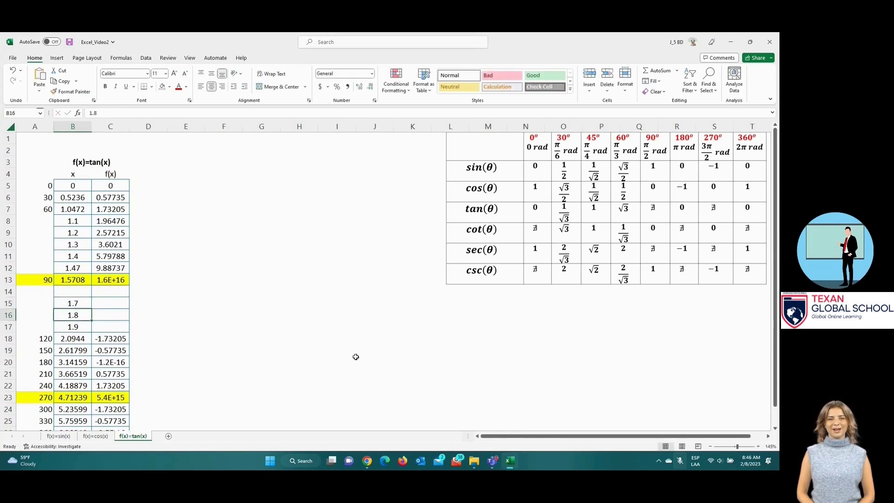
{"action": "left_click", "coordinate": [120, 337]}
{"action": "left_click_drag", "start_coordinate": [130, 345], "coordinate": [120, 302]}
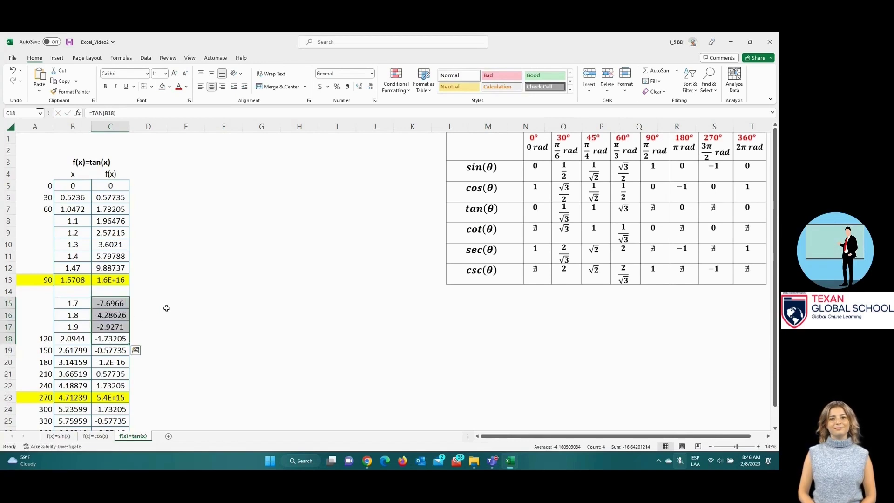
Step: Add the x value 1.67 in B14 with the tangent formula filled up to C14, and save the workbook
{"action": "left_click", "coordinate": [73, 292]}
{"action": "type", "text": "1."}
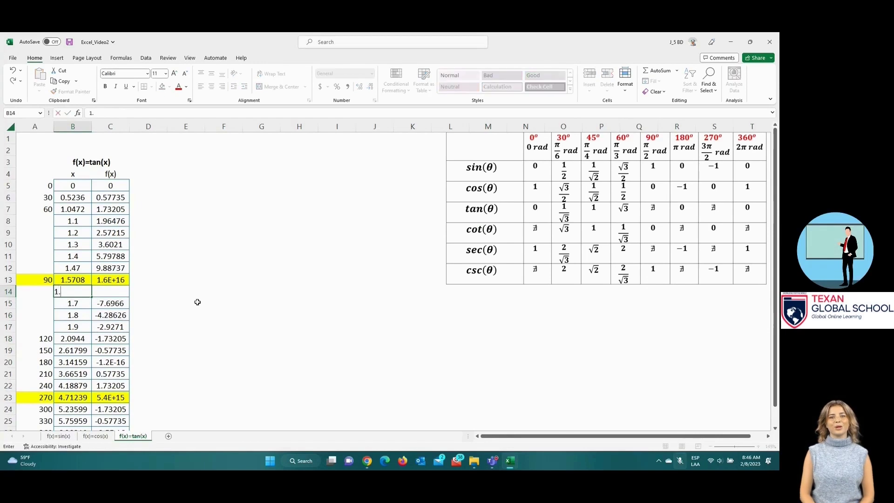
{"action": "type", "text": "67"}
{"action": "key", "text": "Return"}
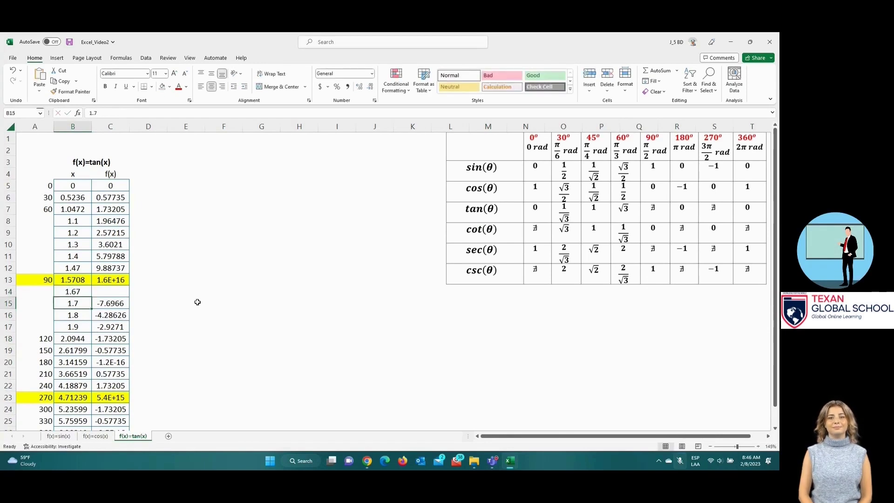
{"action": "key", "text": "Right"}
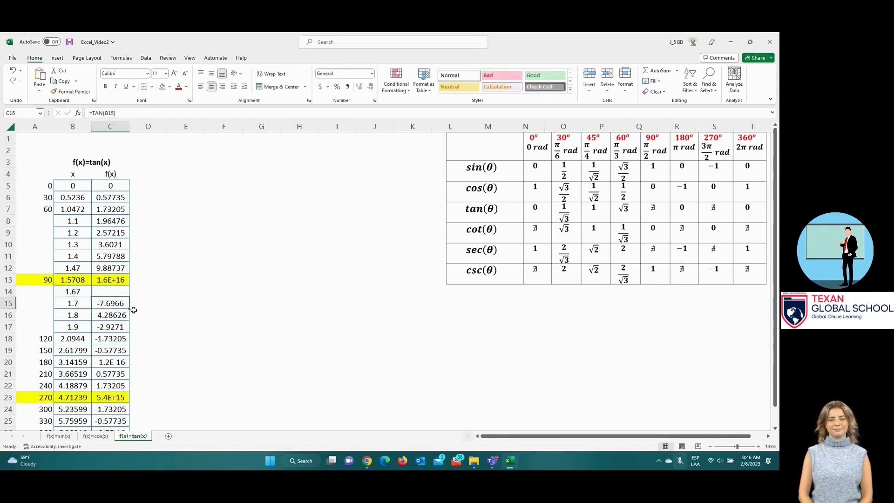
{"action": "left_click_drag", "start_coordinate": [131, 310], "coordinate": [130, 293]}
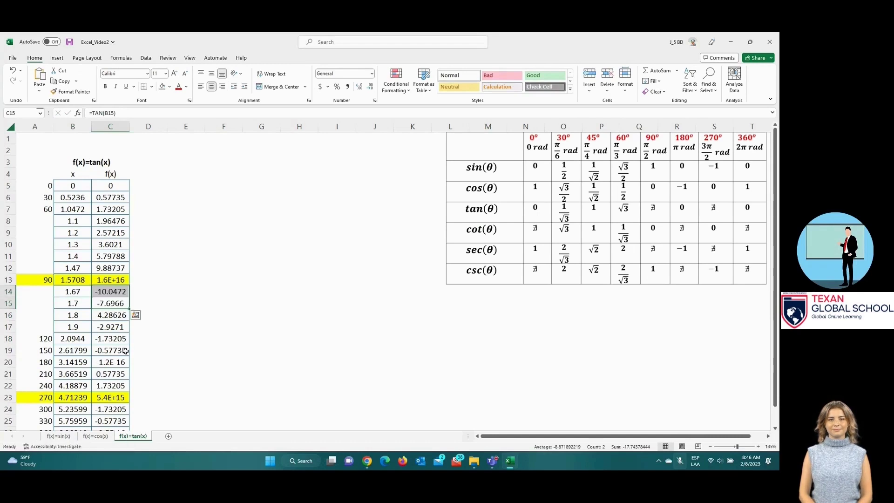
{"action": "key", "text": "ctrl+s"}
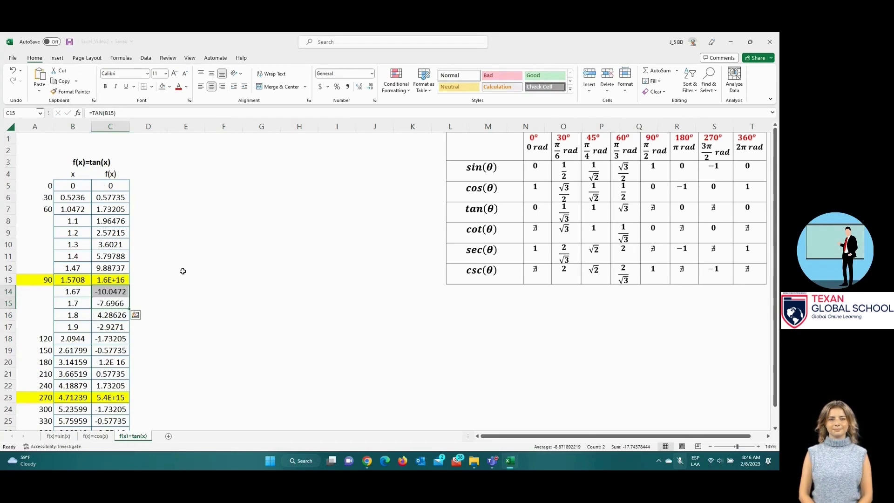
Step: Insert six blank rows between the 240 and 270 degree rows of the tangent table
{"action": "scroll", "coordinate": [183, 271], "scroll_direction": "down", "scroll_amount": 3}
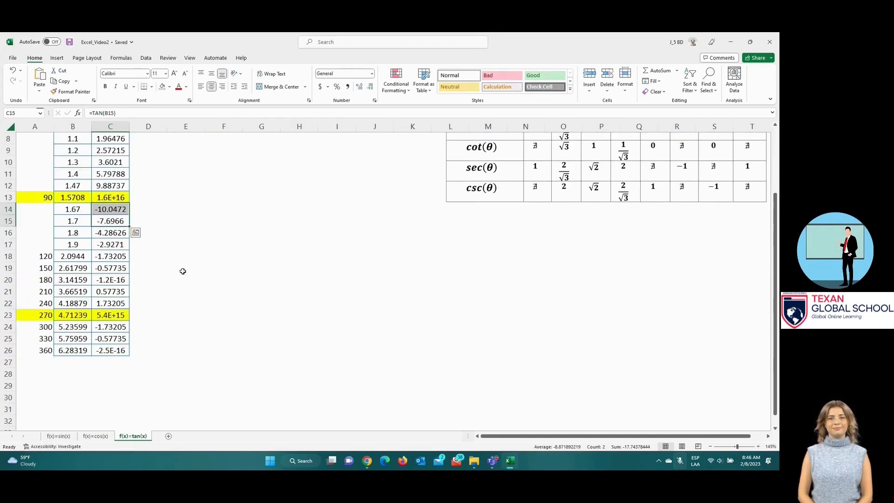
{"action": "scroll", "coordinate": [183, 271], "scroll_direction": "down", "scroll_amount": 3}
{"action": "left_click", "coordinate": [183, 257]}
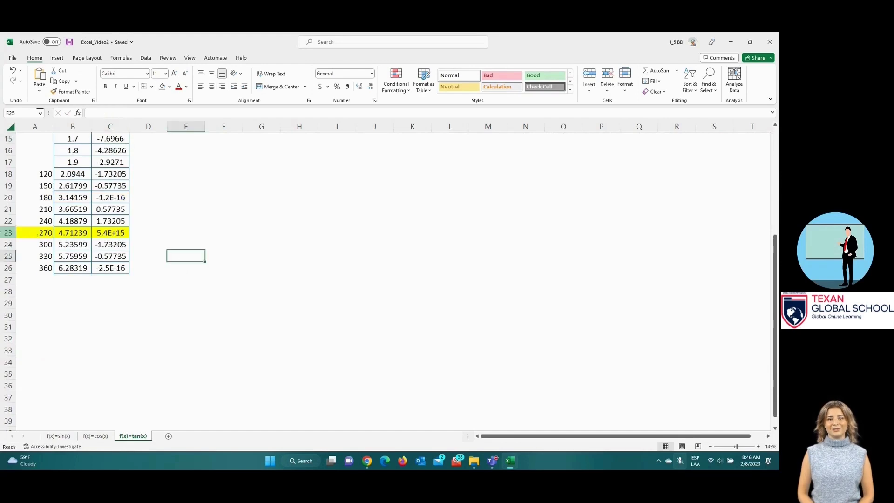
{"action": "left_click", "coordinate": [4, 232]}
{"action": "right_click", "coordinate": [9, 233]}
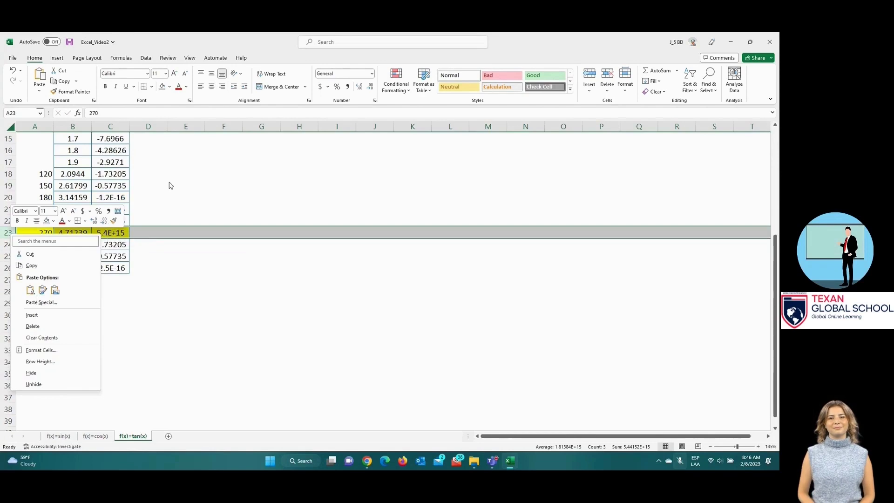
{"action": "left_click", "coordinate": [44, 315]}
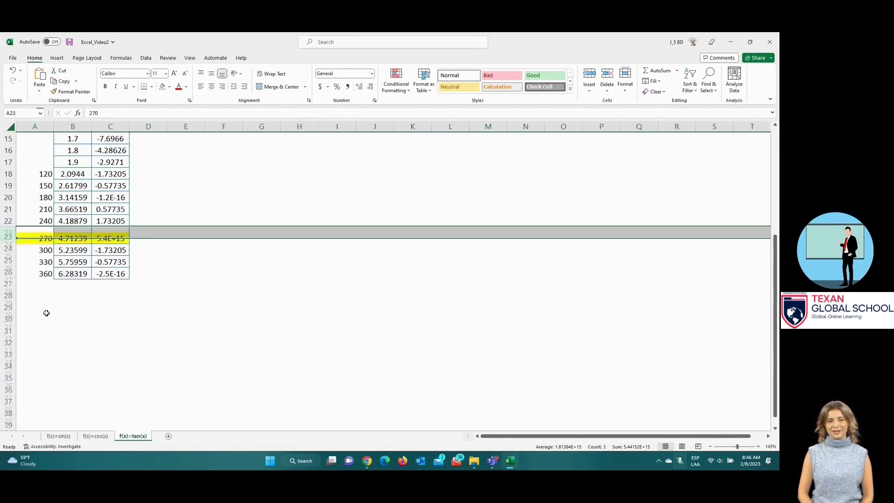
{"action": "right_click", "coordinate": [8, 233]}
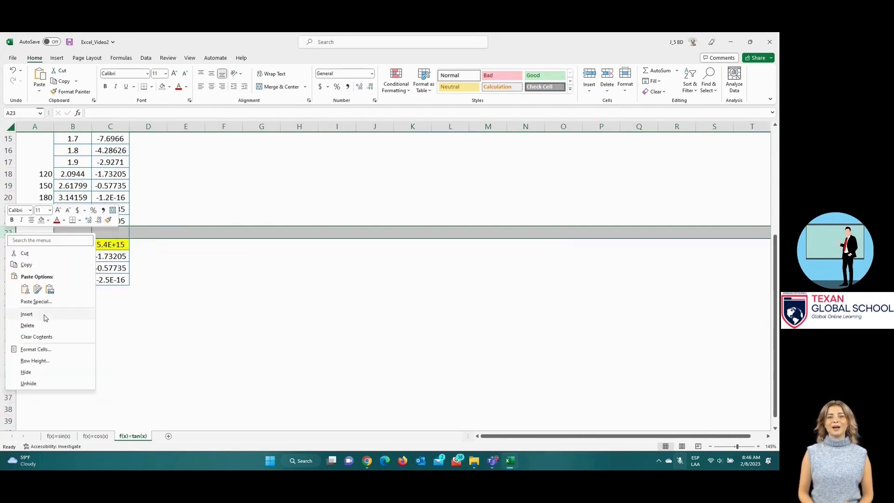
{"action": "left_click", "coordinate": [44, 315]}
{"action": "left_click_drag", "start_coordinate": [9, 233], "coordinate": [9, 244]}
{"action": "right_click", "coordinate": [8, 244]}
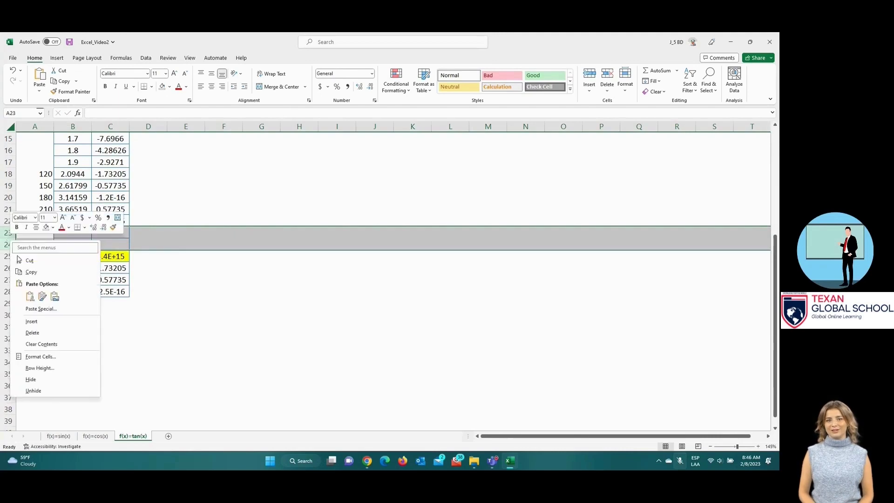
{"action": "left_click", "coordinate": [40, 320]}
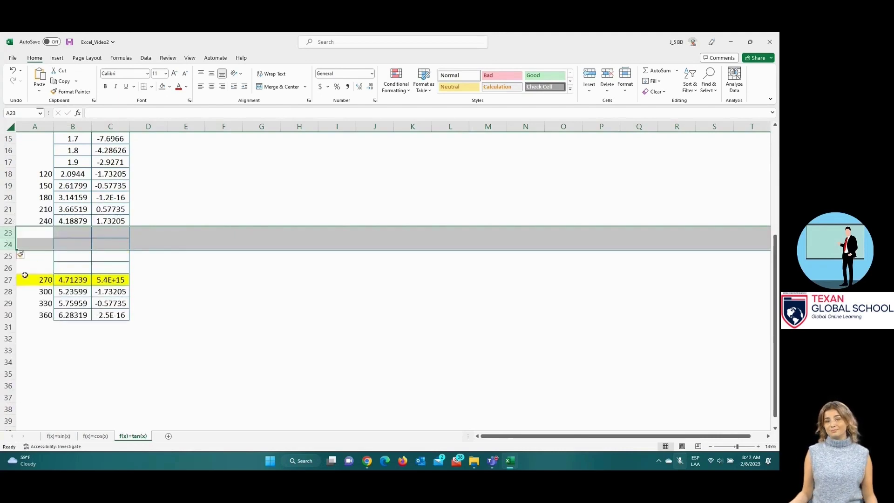
{"action": "right_click", "coordinate": [7, 243]}
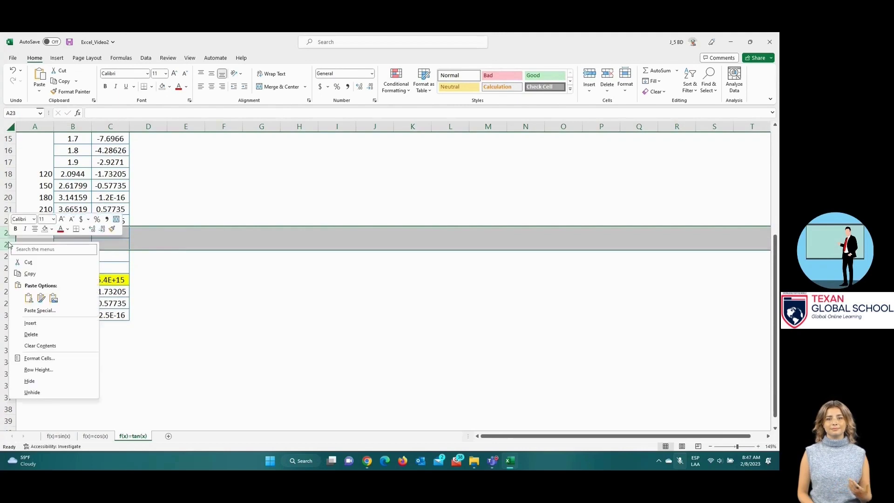
{"action": "left_click", "coordinate": [30, 323]}
Step: Enter the x values 4.2, 4.3, 4.4, 4.5 and 4.6 in B23:B27 of the tangent table
{"action": "left_click", "coordinate": [62, 290]}
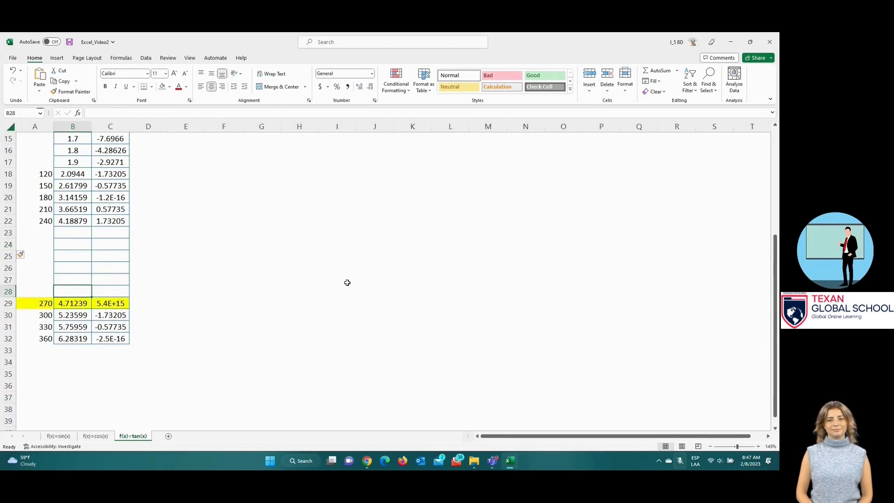
{"action": "key", "text": "Up"}
{"action": "key", "text": "Up"}
{"action": "key", "text": "Up"}
{"action": "key", "text": "Up"}
{"action": "key", "text": "Up"}
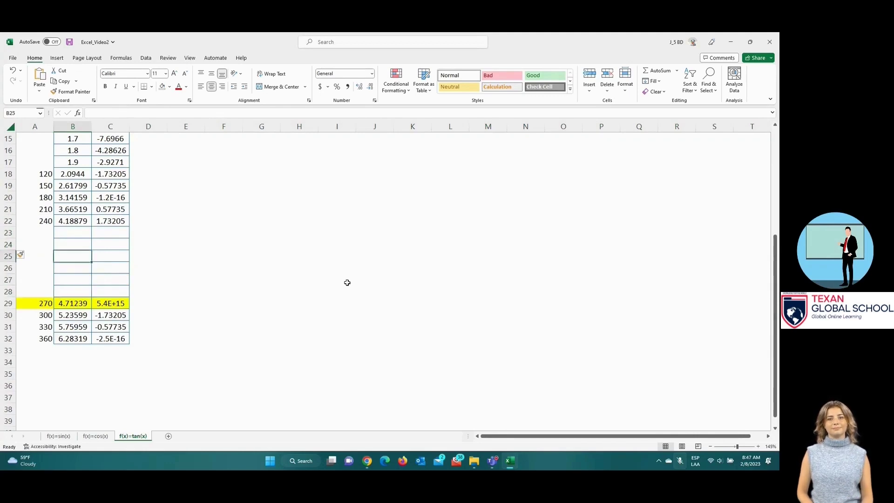
{"action": "type", "text": "4.2"}
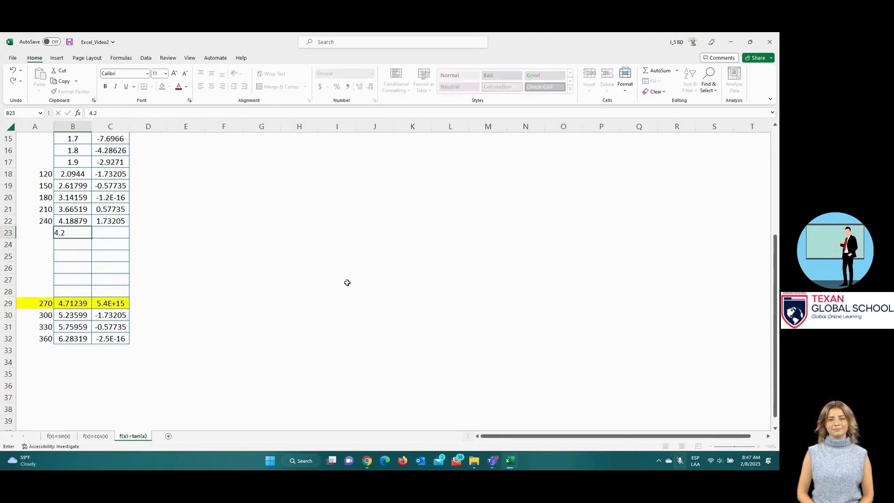
{"action": "key", "text": "Return"}
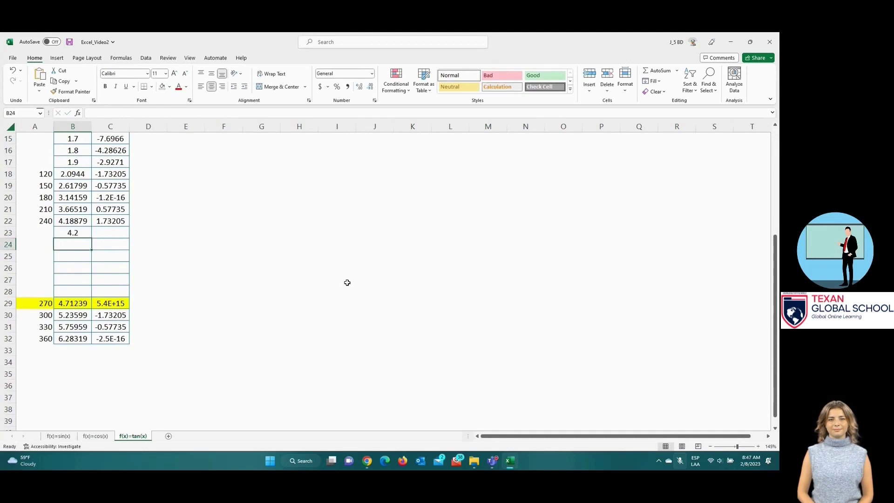
{"action": "type", "text": "4.3"}
{"action": "key", "text": "Return"}
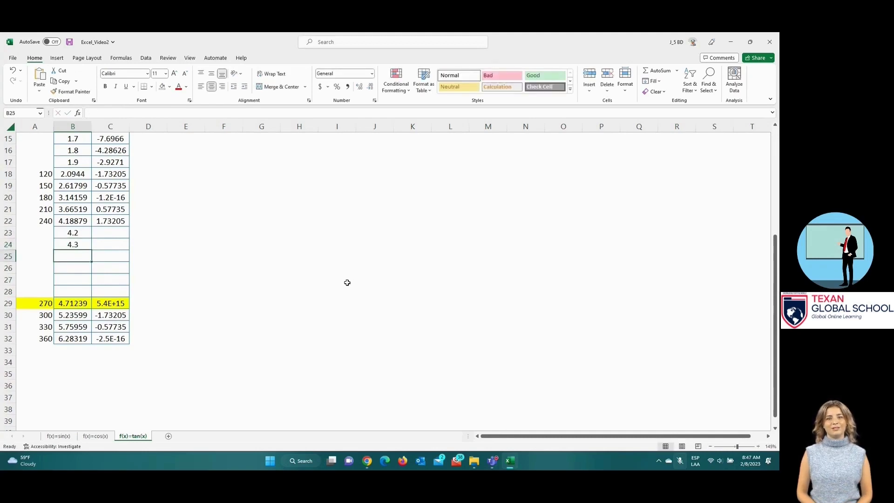
{"action": "type", "text": "4.4"}
{"action": "key", "text": "Return"}
{"action": "type", "text": "4.5"}
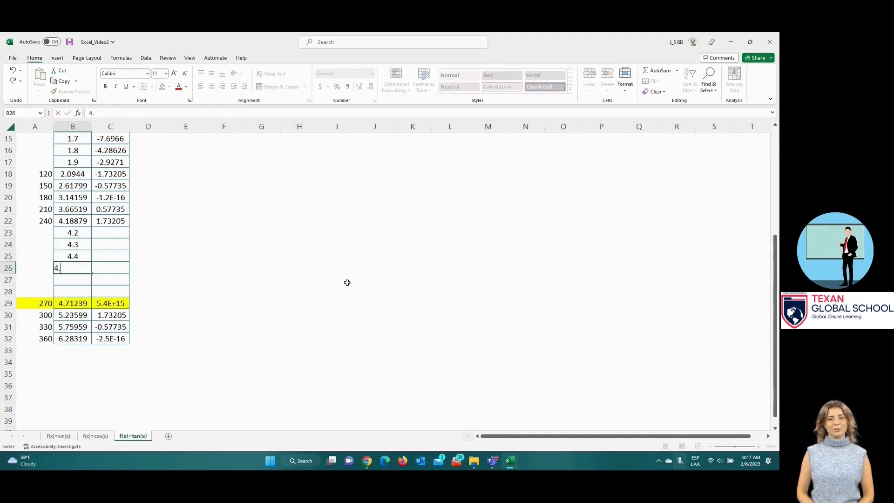
{"action": "key", "text": "Return"}
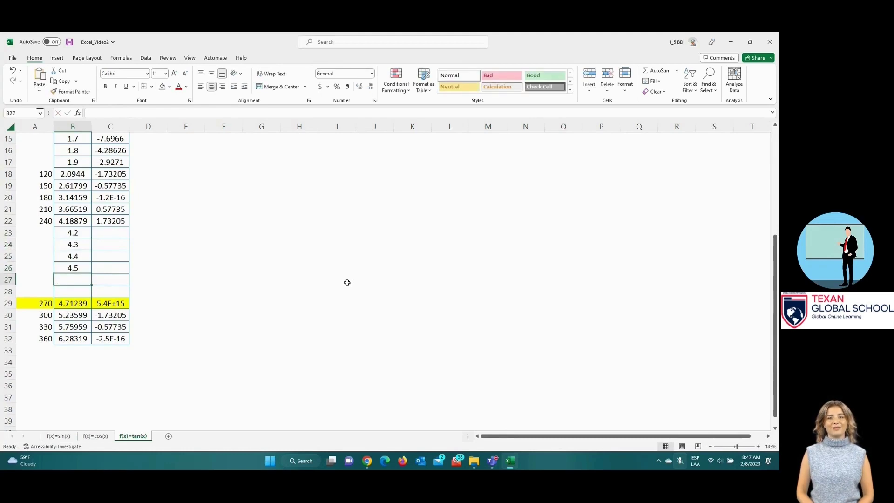
{"action": "type", "text": "4.6"}
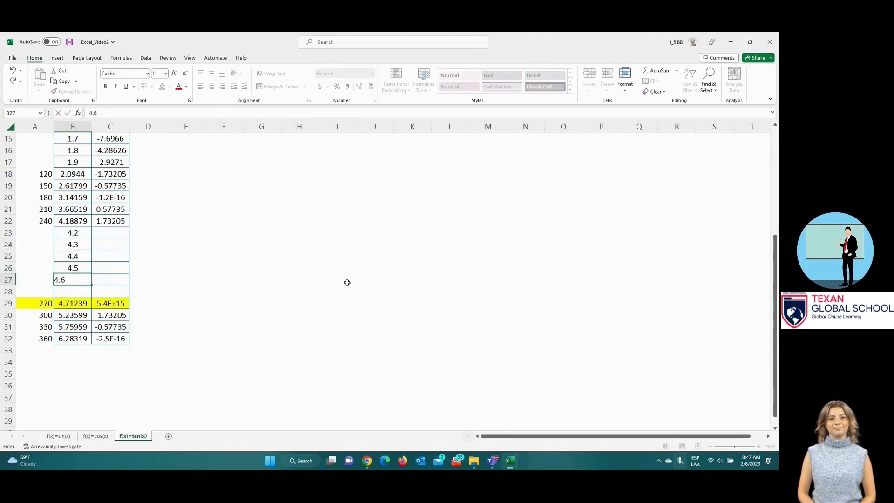
{"action": "key", "text": "Tab"}
Step: Fill the tangent formula from C22 down to C28
{"action": "left_click", "coordinate": [127, 222]}
{"action": "left_click_drag", "start_coordinate": [129, 227], "coordinate": [125, 285]}
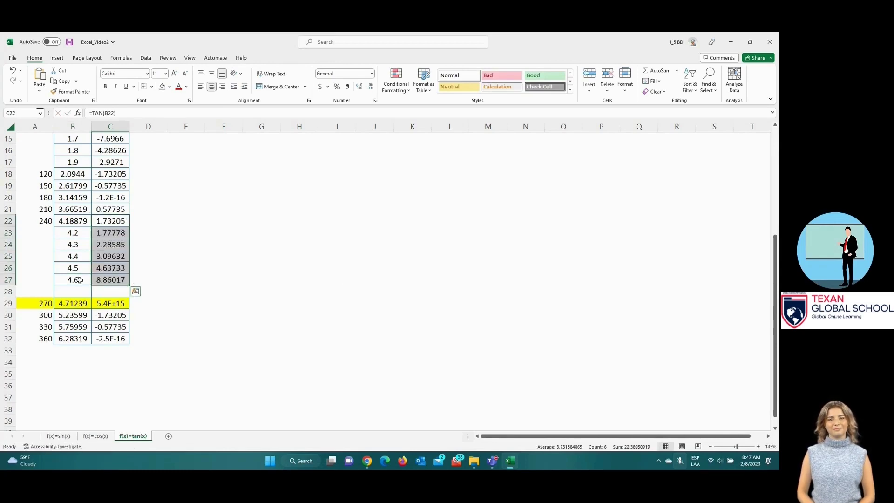
{"action": "left_click", "coordinate": [121, 283]}
{"action": "left_click_drag", "start_coordinate": [130, 285], "coordinate": [129, 296]}
Step: Enter the x value 4.62 in B28 and save the workbook
{"action": "left_click", "coordinate": [73, 297]}
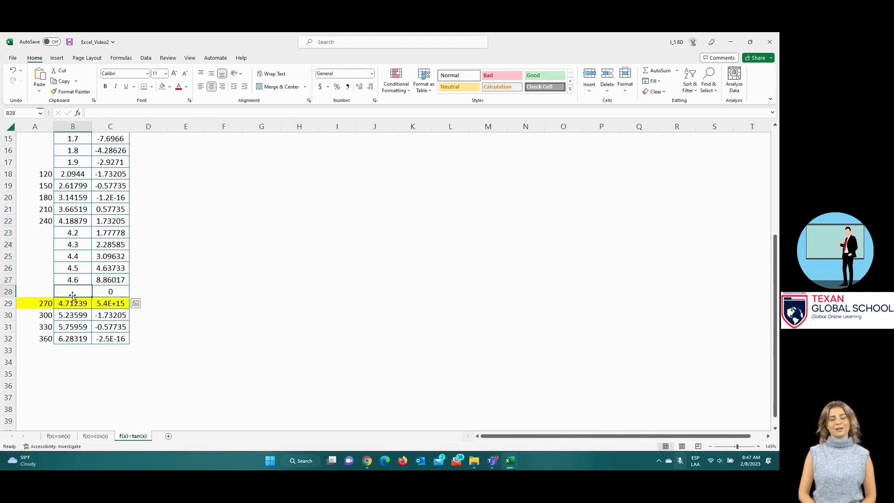
{"action": "type", "text": "4.62"}
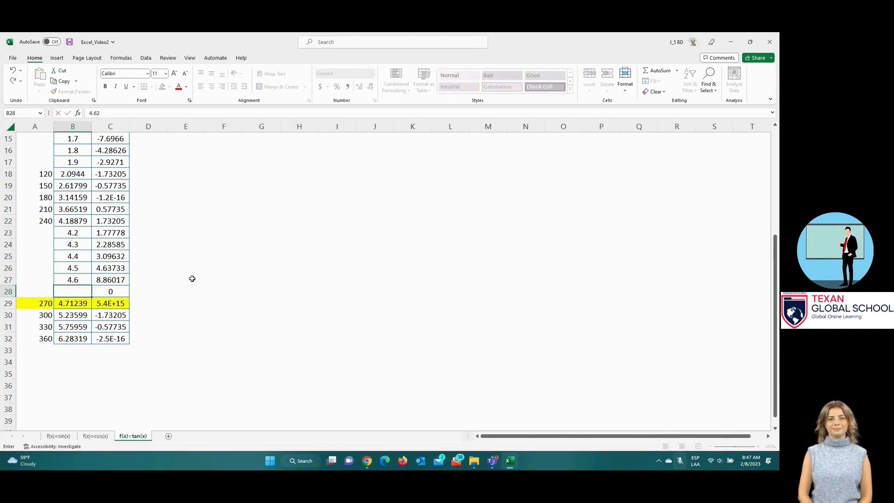
{"action": "key", "text": "Tab"}
{"action": "left_click", "coordinate": [69, 42]}
Step: Insert four blank rows without yellow highlighting between the 270 and 300 degree rows of the tangent table
{"action": "left_click", "coordinate": [7, 315]}
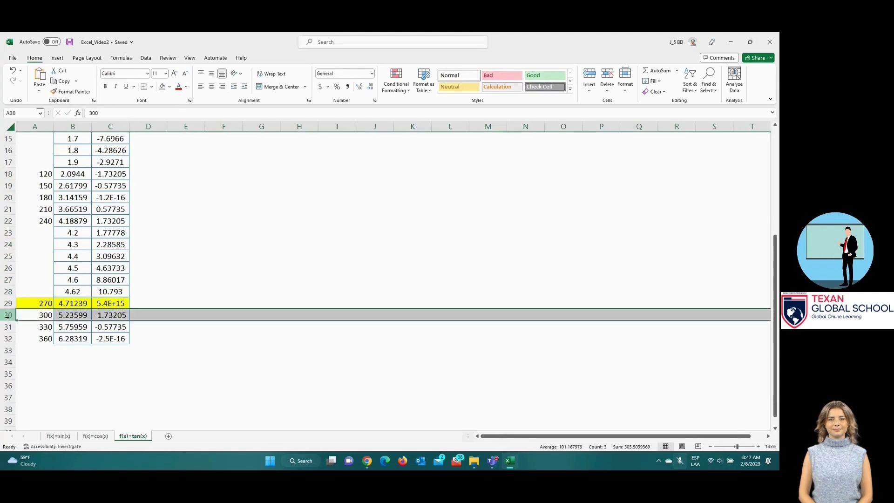
{"action": "right_click", "coordinate": [8, 316]}
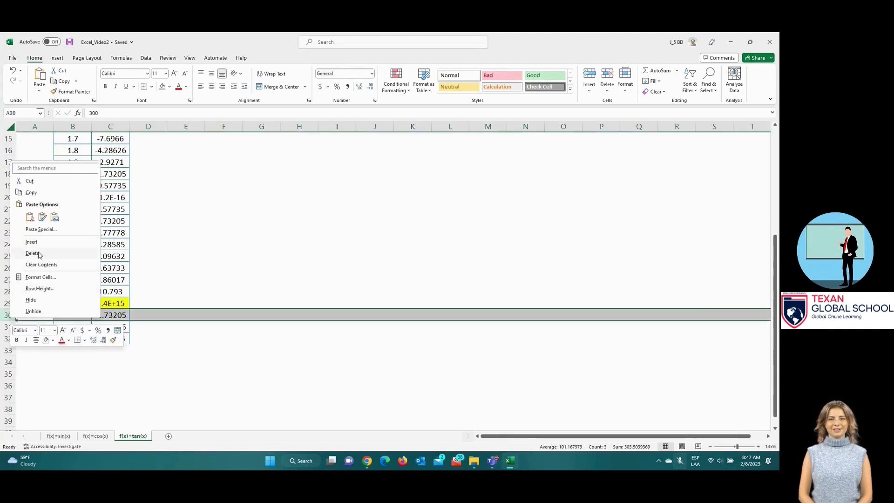
{"action": "left_click", "coordinate": [40, 246]}
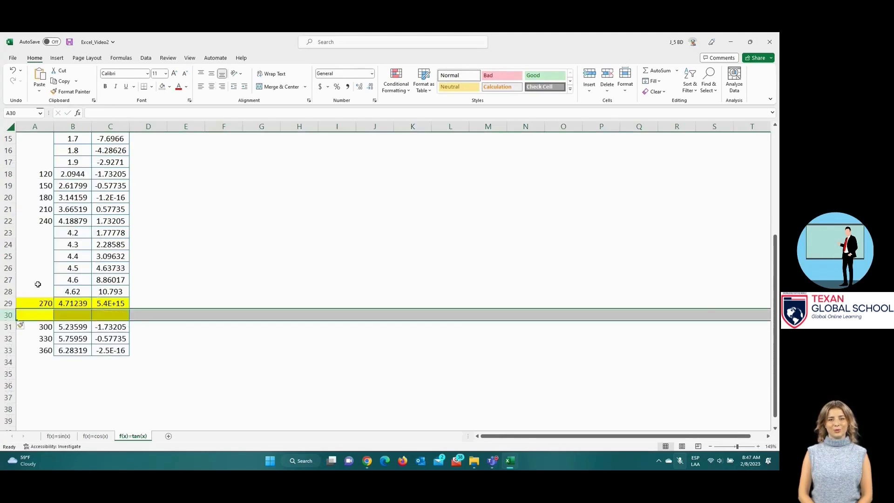
{"action": "left_click", "coordinate": [7, 328]}
{"action": "right_click", "coordinate": [8, 327]}
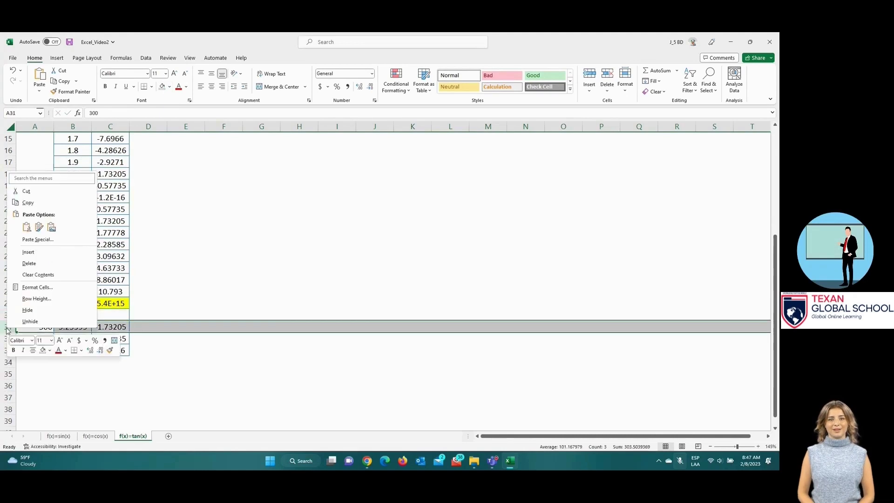
{"action": "left_click", "coordinate": [49, 253]}
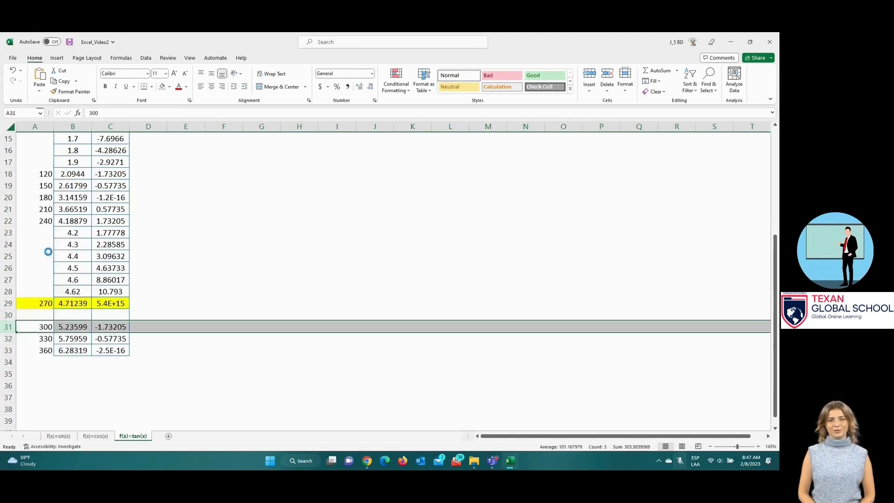
{"action": "right_click", "coordinate": [7, 328]}
{"action": "left_click", "coordinate": [53, 251]}
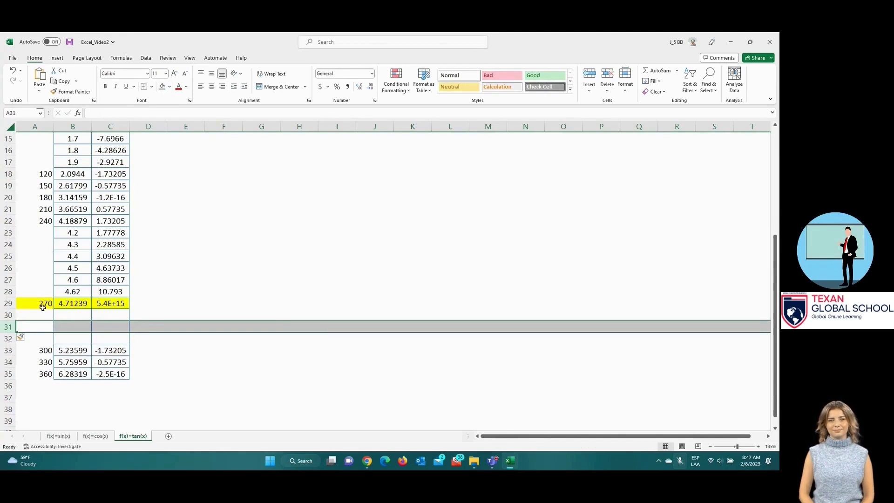
{"action": "right_click", "coordinate": [9, 327]}
{"action": "left_click", "coordinate": [48, 253]}
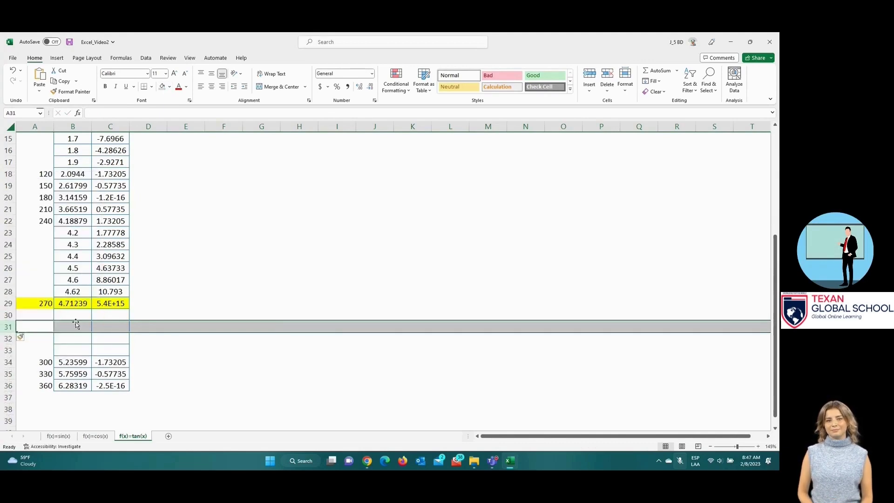
Step: Enter the x values 4.8, 4.9, 5 and 5.1 in B30:B33, below the 270 degree row
{"action": "left_click", "coordinate": [73, 350]}
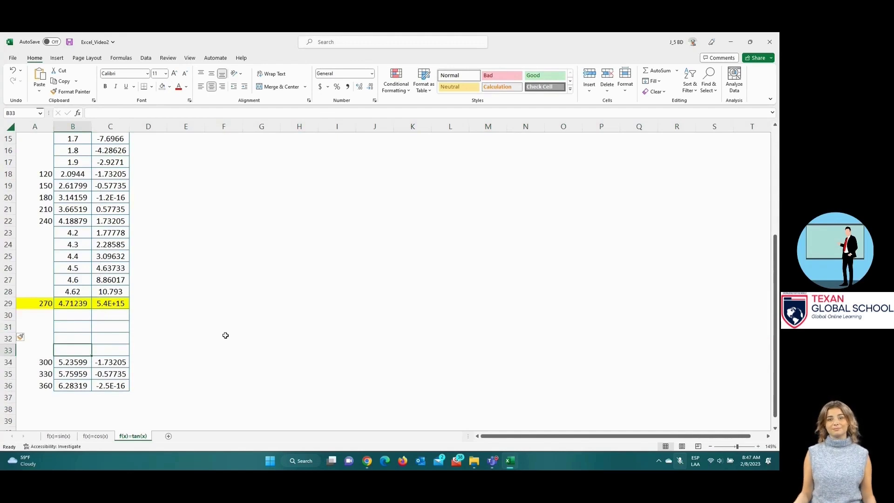
{"action": "key", "text": "Up"}
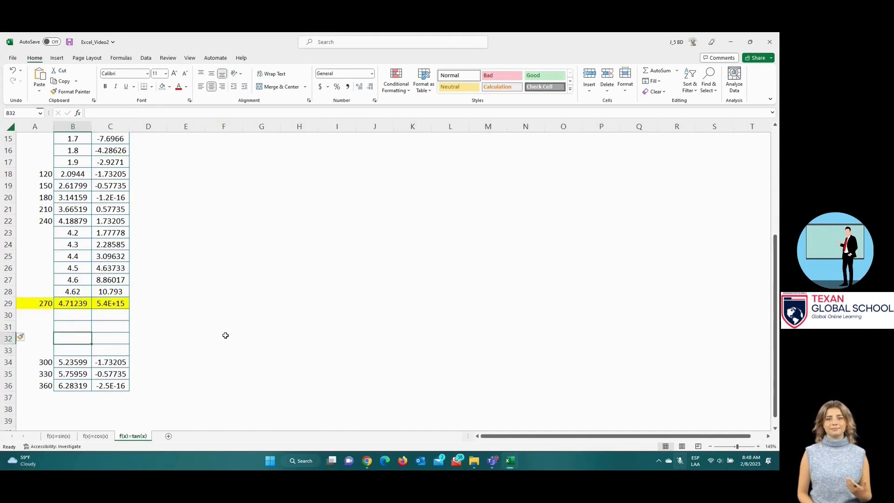
{"action": "key", "text": "Down"}
{"action": "type", "text": "5"}
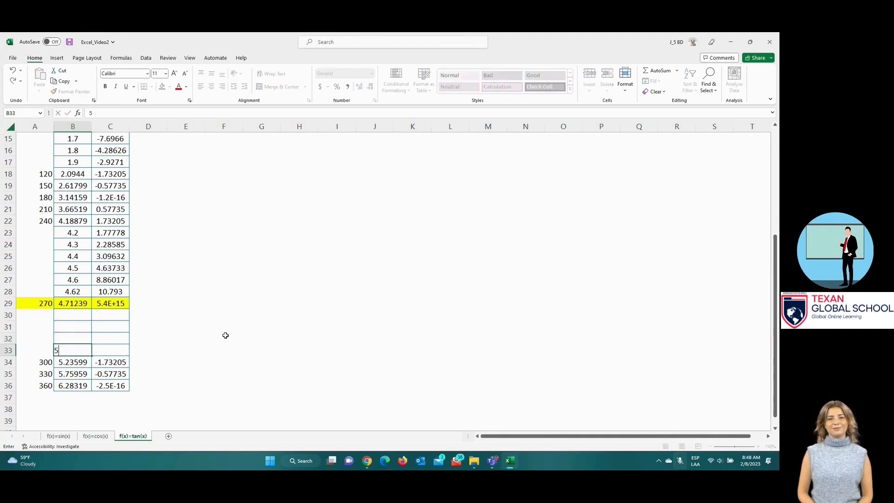
{"action": "key", "text": "Up"}
{"action": "type", "text": "5"}
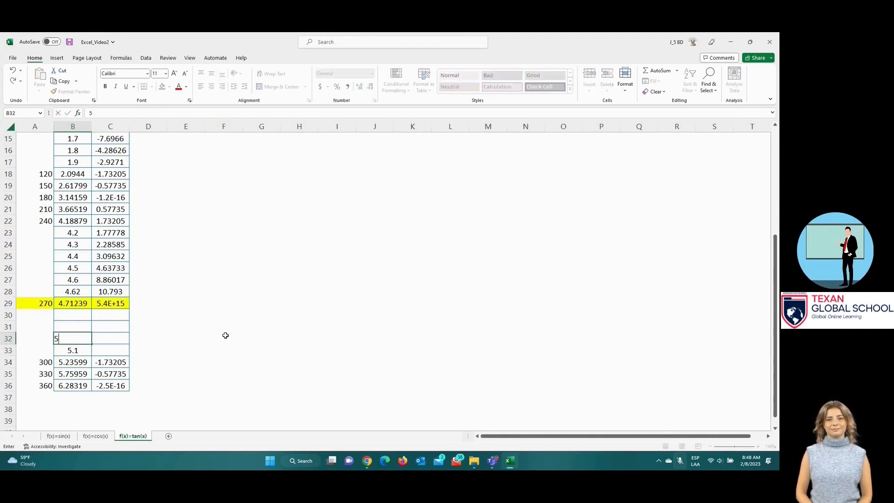
{"action": "key", "text": "Up"}
{"action": "type", "text": "4"}
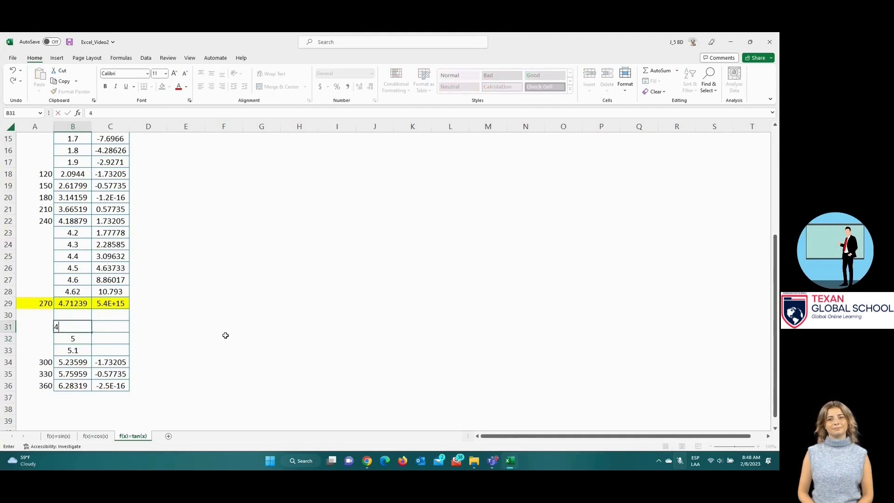
{"action": "type", "text": ".9"}
{"action": "key", "text": "Up"}
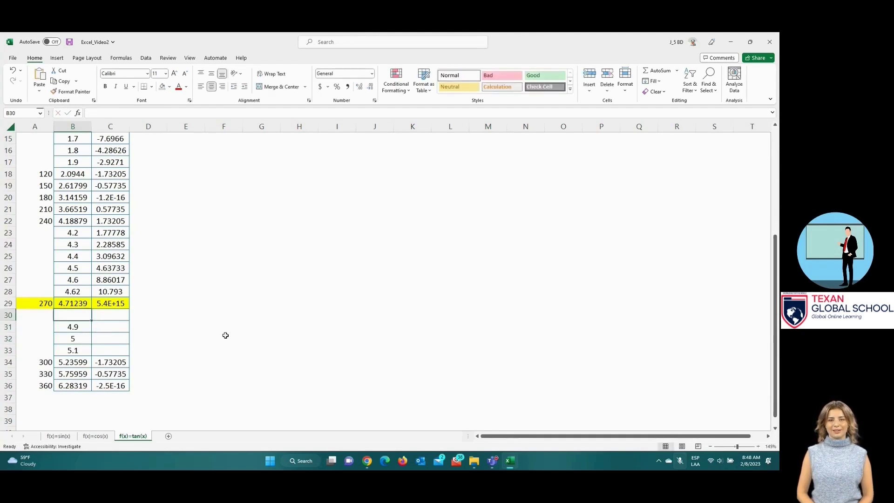
{"action": "type", "text": "4.8"}
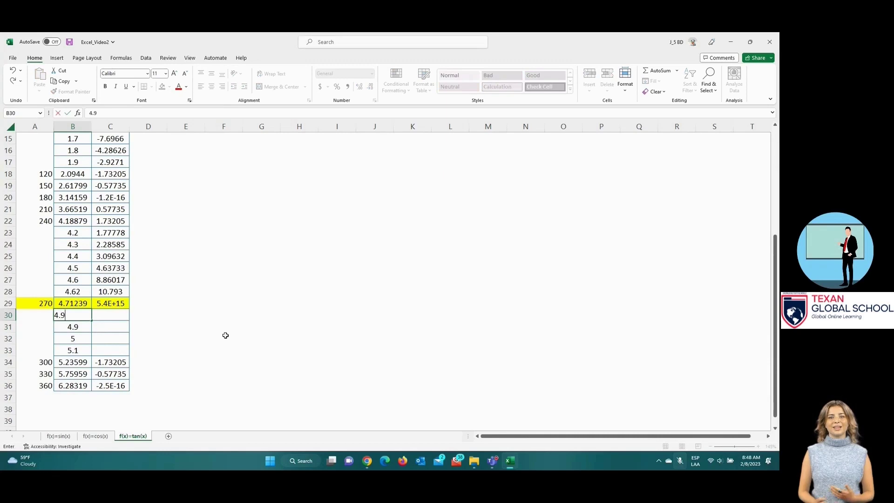
{"action": "key", "text": "Return"}
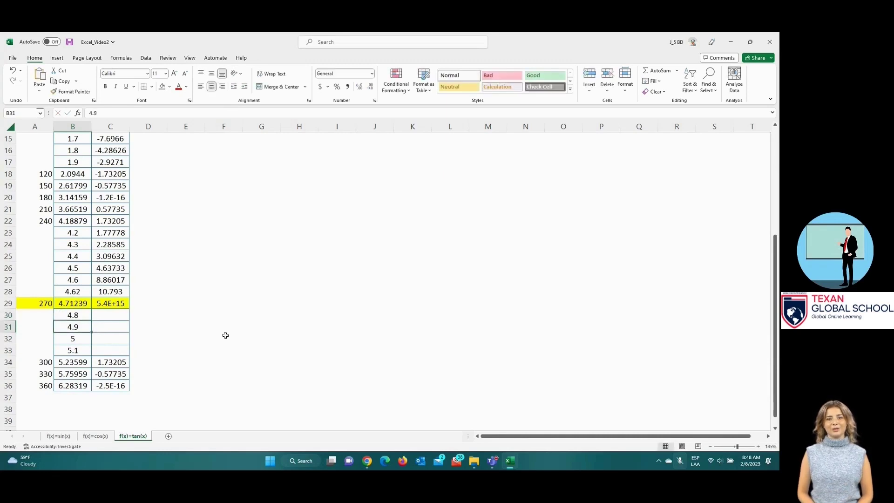
Step: Fill the tangent formula from C34 up to C30 and save the workbook
{"action": "left_click", "coordinate": [111, 363]}
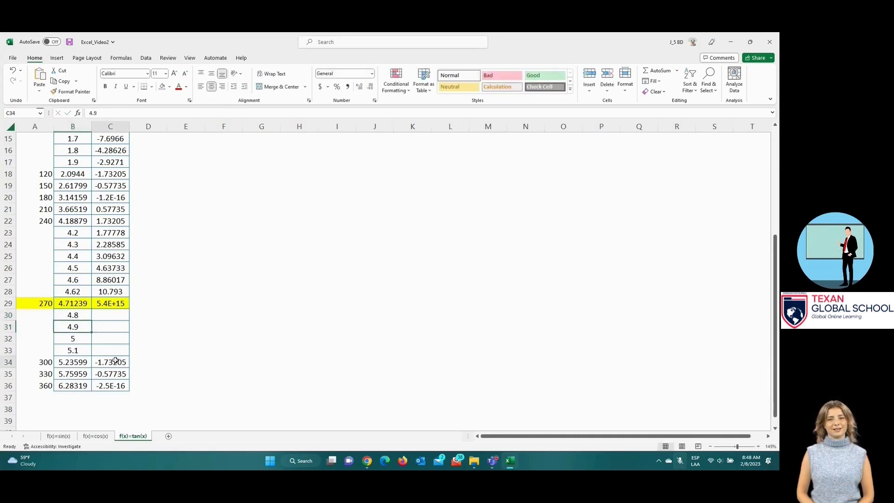
{"action": "left_click_drag", "start_coordinate": [129, 368], "coordinate": [130, 315]}
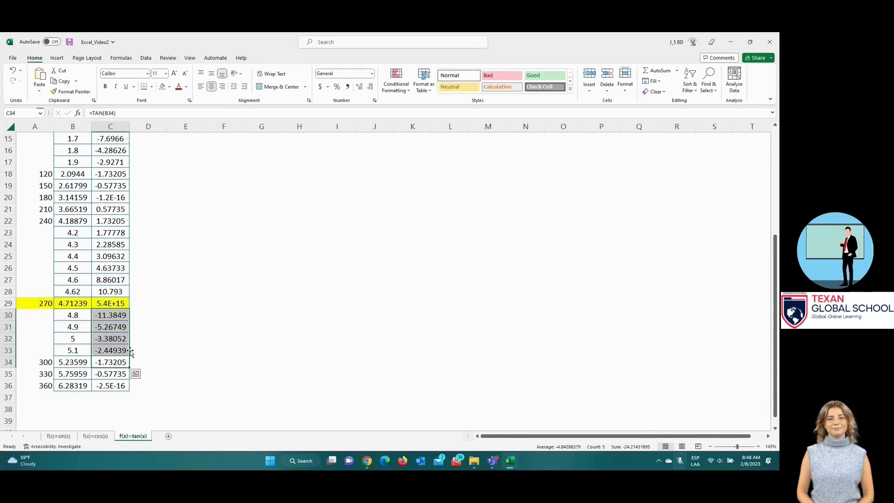
{"action": "left_click", "coordinate": [69, 318]}
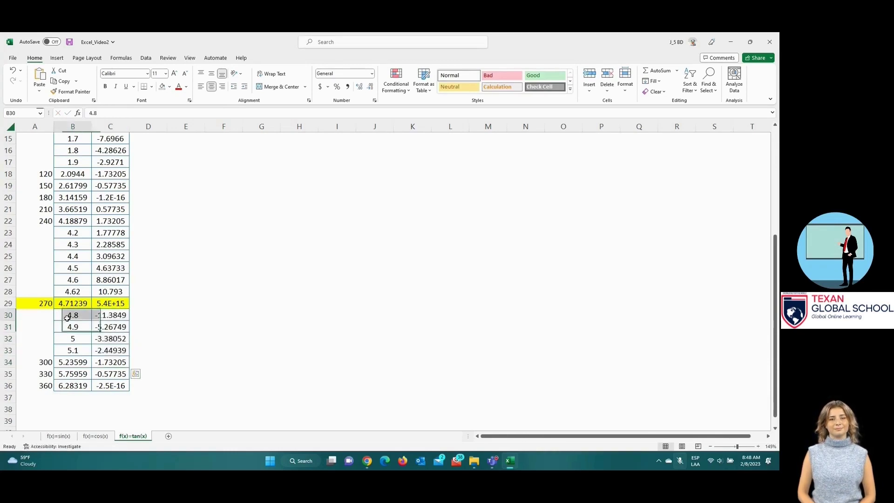
{"action": "left_click", "coordinate": [73, 44]}
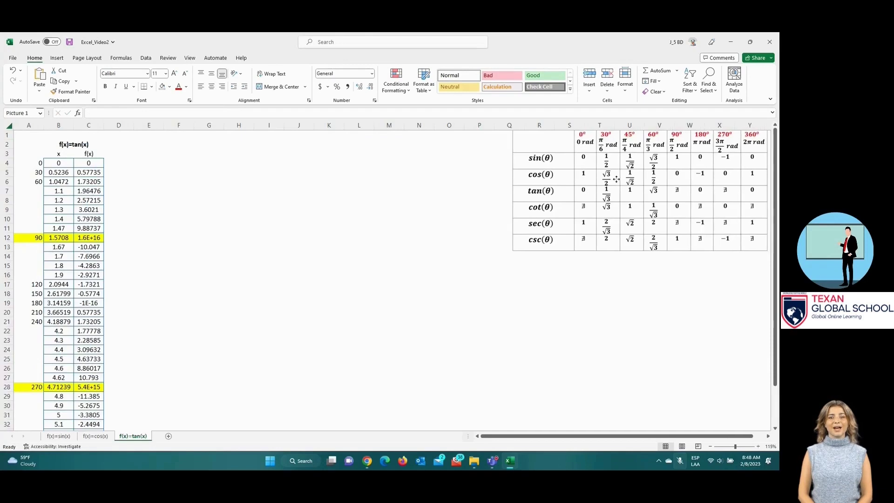
Step: Nudge the picture of the trigonometric values table slightly to the right and save the workbook
{"action": "left_click_drag", "start_coordinate": [616, 179], "coordinate": [618, 176]}
{"action": "left_click", "coordinate": [29, 134]}
{"action": "left_click", "coordinate": [68, 42]}
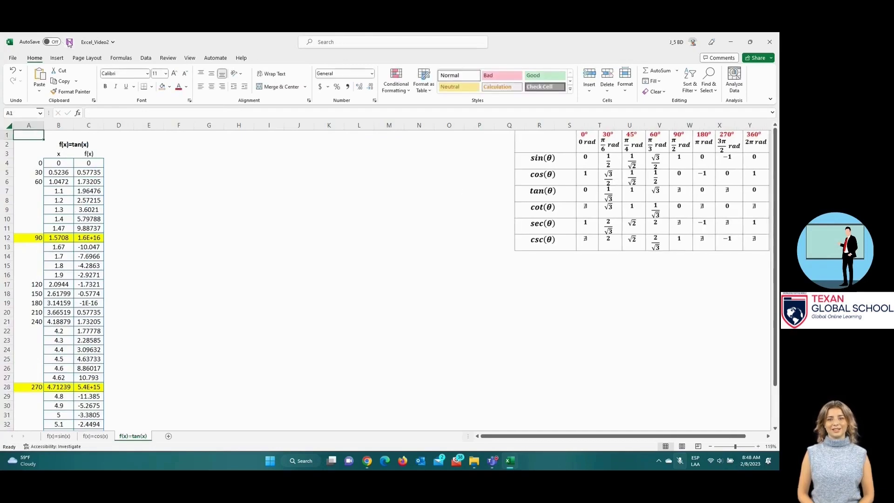
Step: Insert a scatter chart with smooth lines and markers from B4:C11 and enlarge it in the empty area beside the tangent table
{"action": "left_click_drag", "start_coordinate": [56, 176], "coordinate": [94, 228]}
{"action": "left_click", "coordinate": [57, 59]}
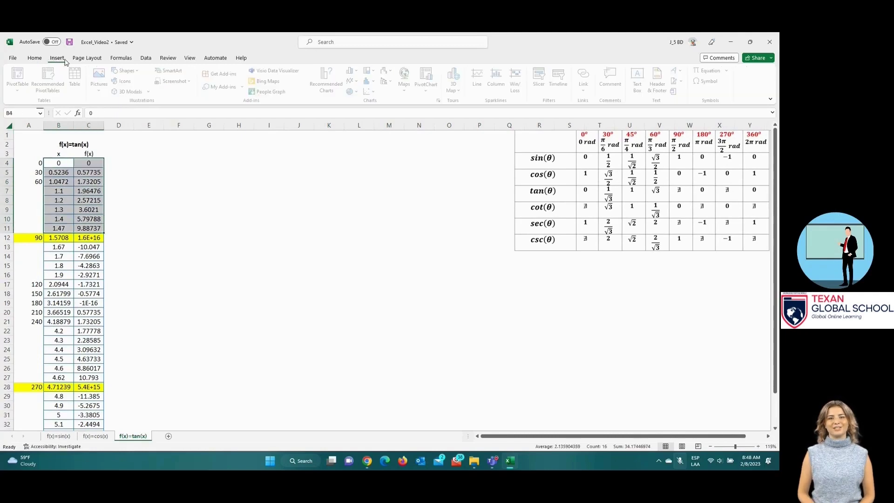
{"action": "left_click", "coordinate": [376, 92]}
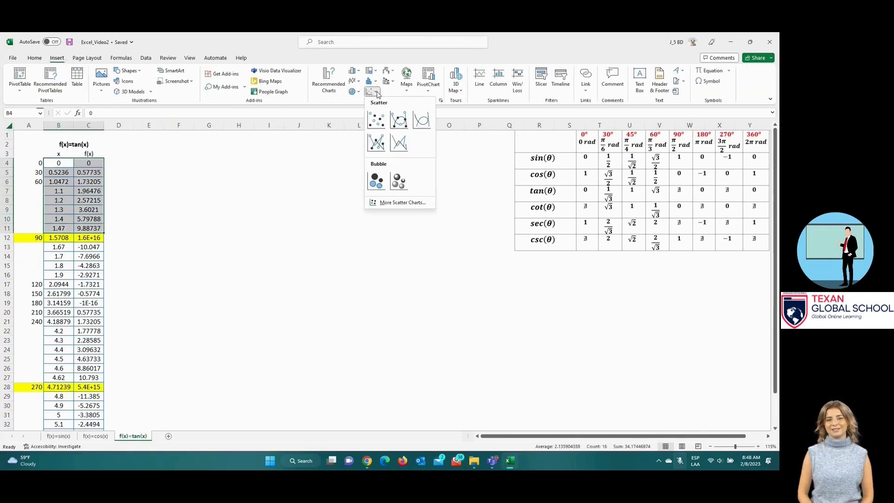
{"action": "left_click", "coordinate": [399, 119]}
{"action": "left_click_drag", "start_coordinate": [327, 227], "coordinate": [167, 155]}
{"action": "left_click_drag", "start_coordinate": [344, 276], "coordinate": [511, 378]}
Step: Change the chart title to f(x)=tan(x)
{"action": "double_click", "coordinate": [319, 150]}
{"action": "double_click", "coordinate": [326, 152]}
{"action": "triple_click", "coordinate": [320, 152]}
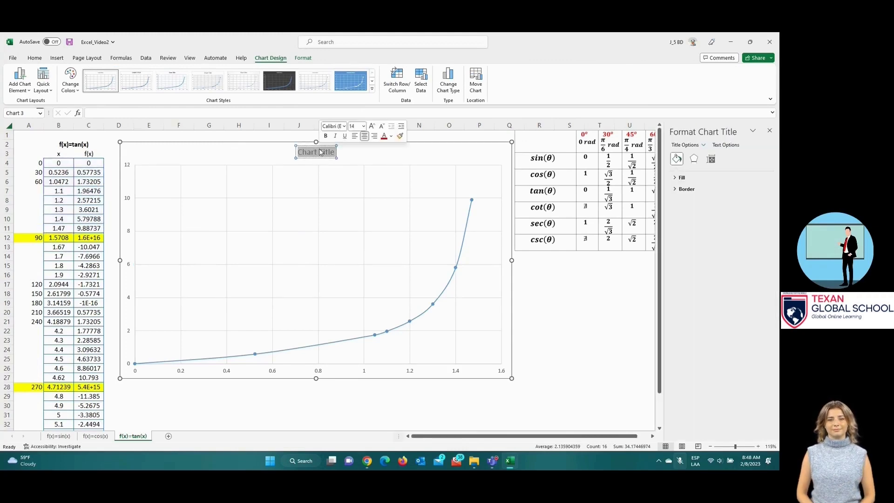
{"action": "type", "text": "f(x)=tan(x)"}
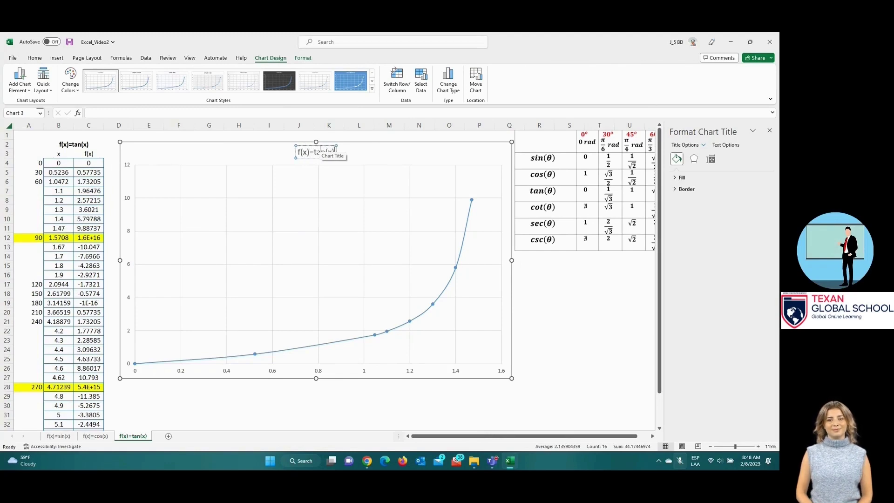
Step: Add a second series to the tangent chart with X values B13:B27 and Y values C13:C27
{"action": "left_click", "coordinate": [370, 152]}
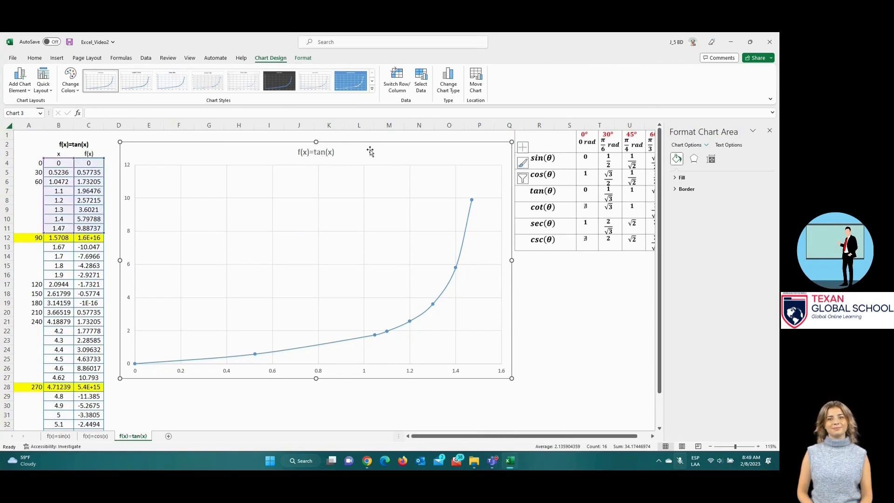
{"action": "right_click", "coordinate": [370, 150]}
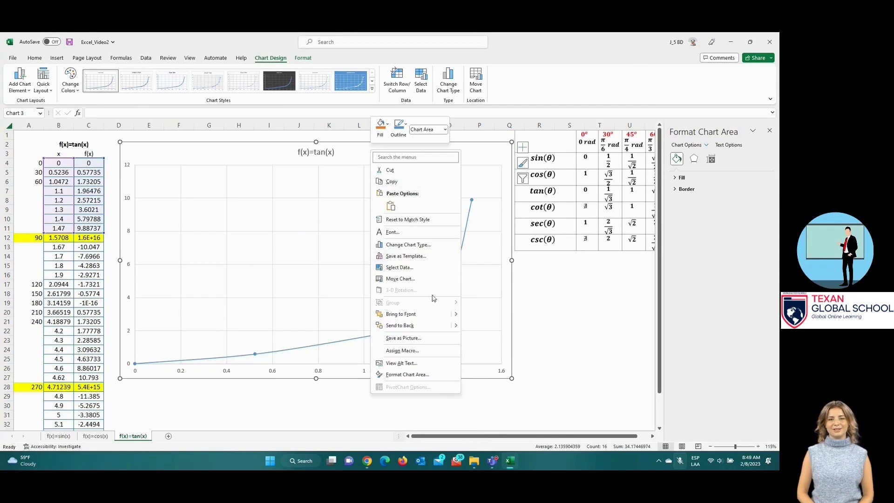
{"action": "left_click", "coordinate": [424, 268]}
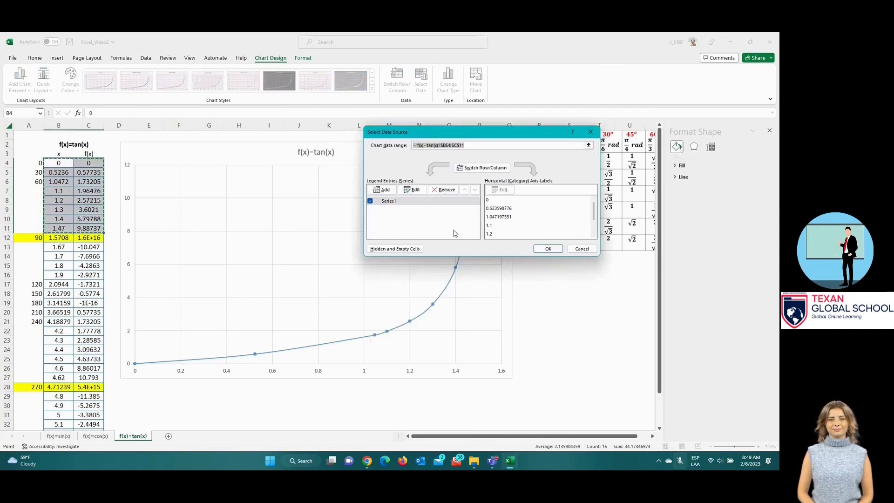
{"action": "left_click", "coordinate": [384, 189]}
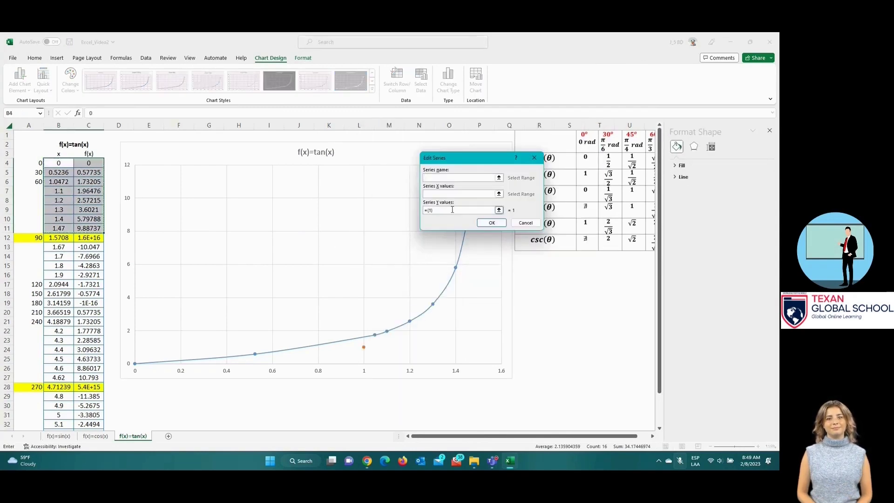
{"action": "left_click", "coordinate": [456, 195]}
{"action": "left_click_drag", "start_coordinate": [59, 247], "coordinate": [62, 374]}
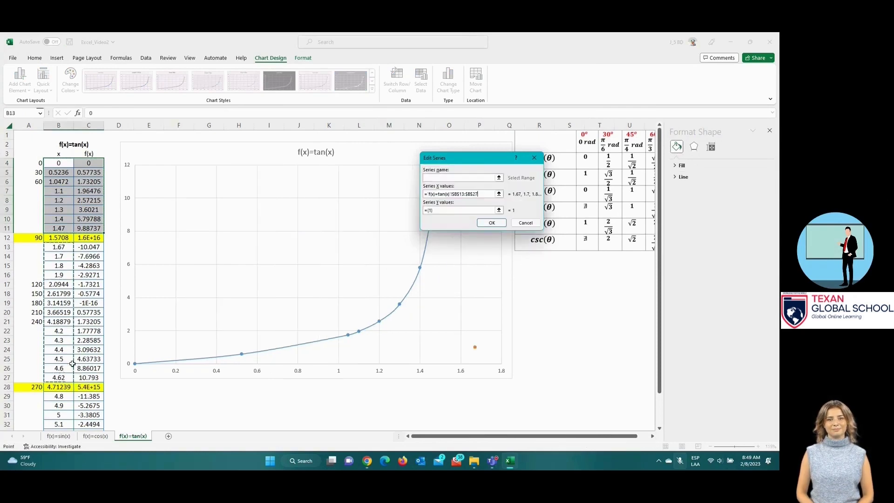
{"action": "left_click", "coordinate": [459, 210]}
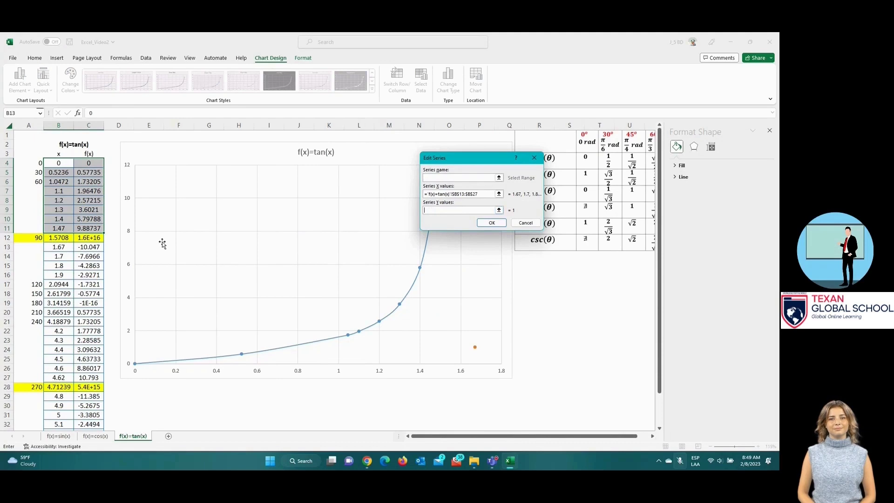
{"action": "left_click_drag", "start_coordinate": [83, 246], "coordinate": [97, 377]}
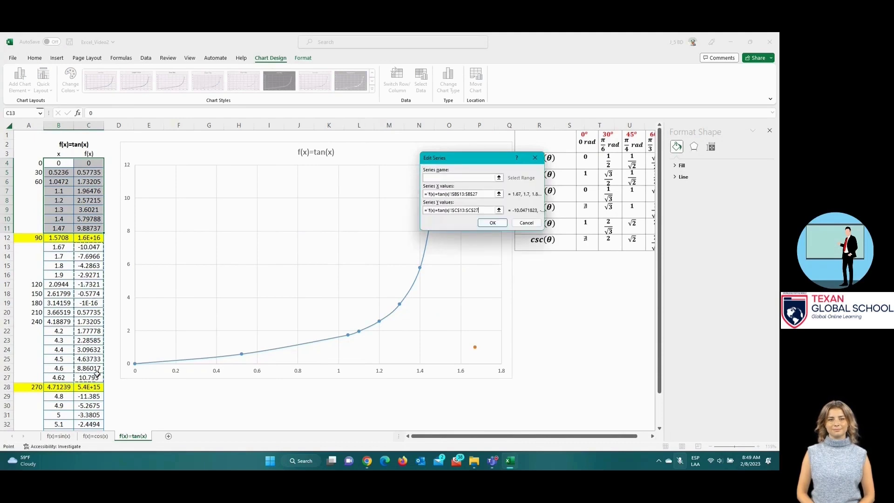
{"action": "left_click_drag", "start_coordinate": [447, 158], "coordinate": [553, 142]}
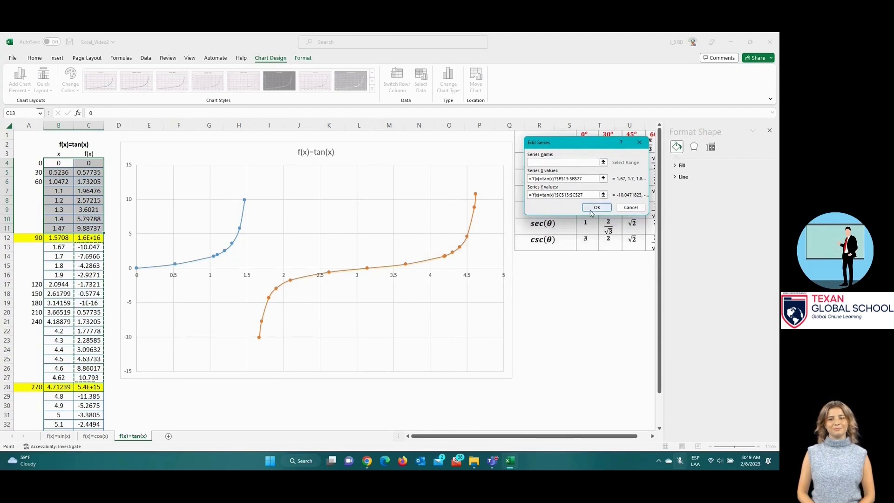
{"action": "left_click", "coordinate": [597, 208]}
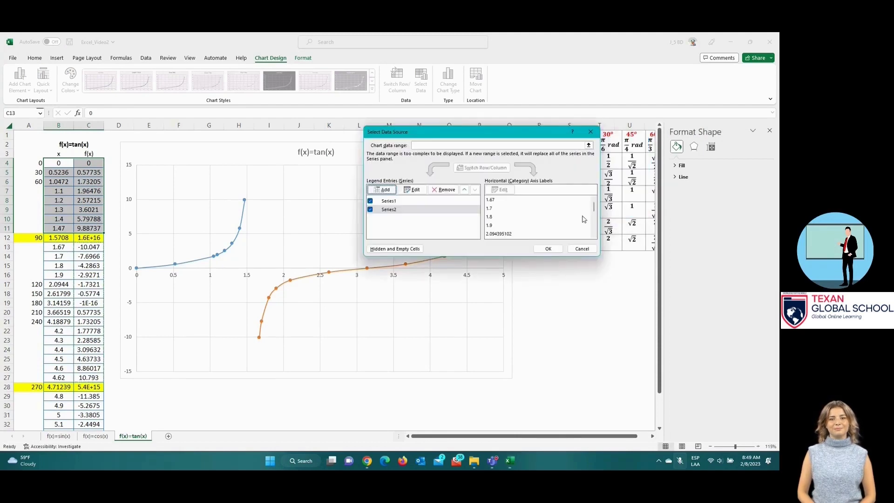
Step: Add a third series with X values B29:B35 and Y values C29:C35, and apply the chart's data source changes
{"action": "left_click", "coordinate": [383, 189]}
{"action": "scroll", "coordinate": [61, 347], "scroll_direction": "down", "scroll_amount": 2}
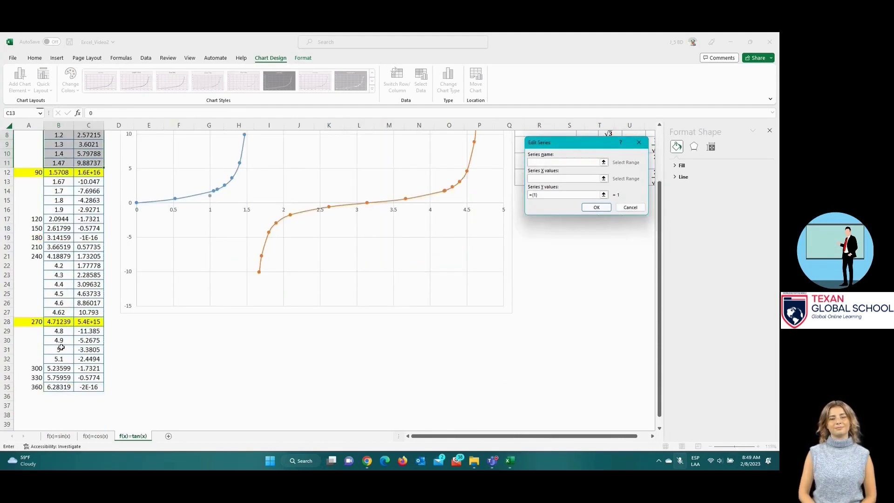
{"action": "left_click", "coordinate": [560, 179]}
{"action": "left_click_drag", "start_coordinate": [64, 332], "coordinate": [65, 388]}
{"action": "left_click", "coordinate": [559, 195]}
{"action": "key", "text": "BackSpace"}
{"action": "key", "text": "BackSpace"}
{"action": "key", "text": "BackSpace"}
{"action": "key", "text": "BackSpace"}
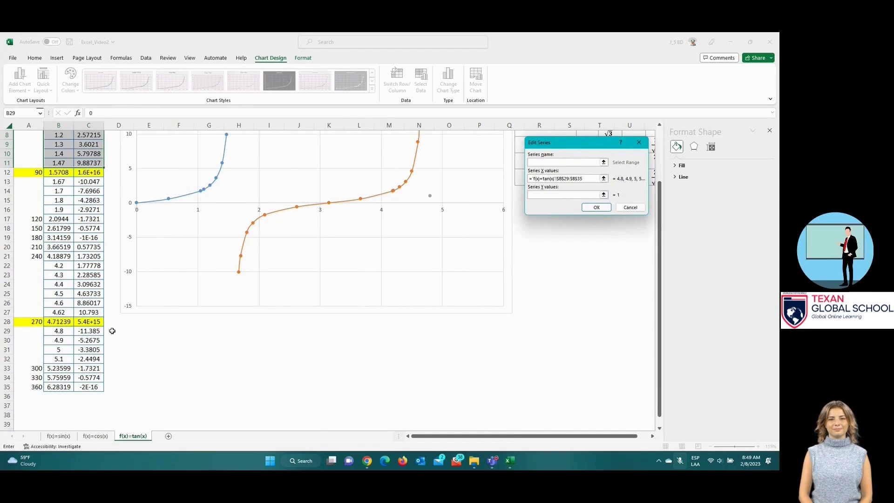
{"action": "left_click_drag", "start_coordinate": [78, 333], "coordinate": [89, 388]}
{"action": "scroll", "coordinate": [293, 343], "scroll_direction": "up", "scroll_amount": 3}
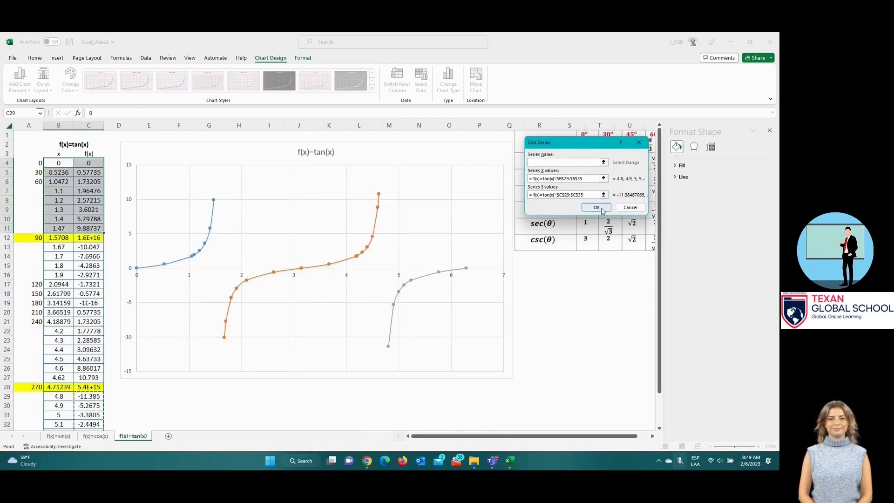
{"action": "left_click", "coordinate": [596, 208]}
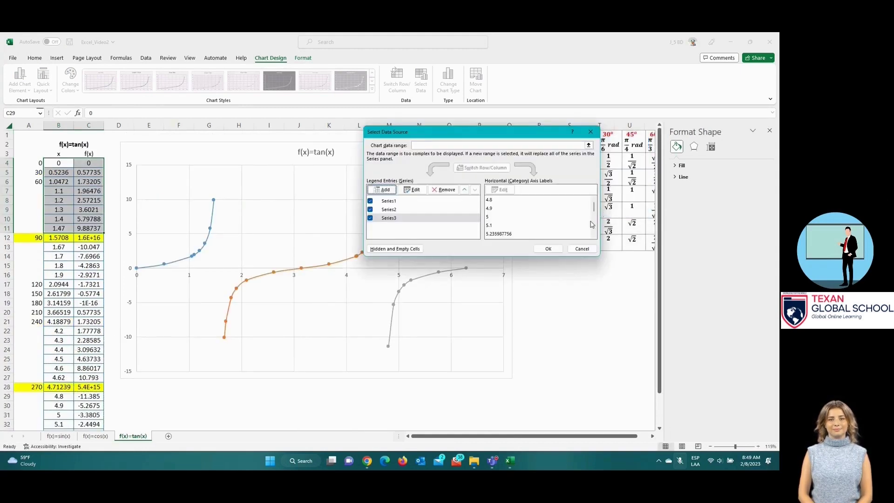
{"action": "left_click", "coordinate": [549, 248]}
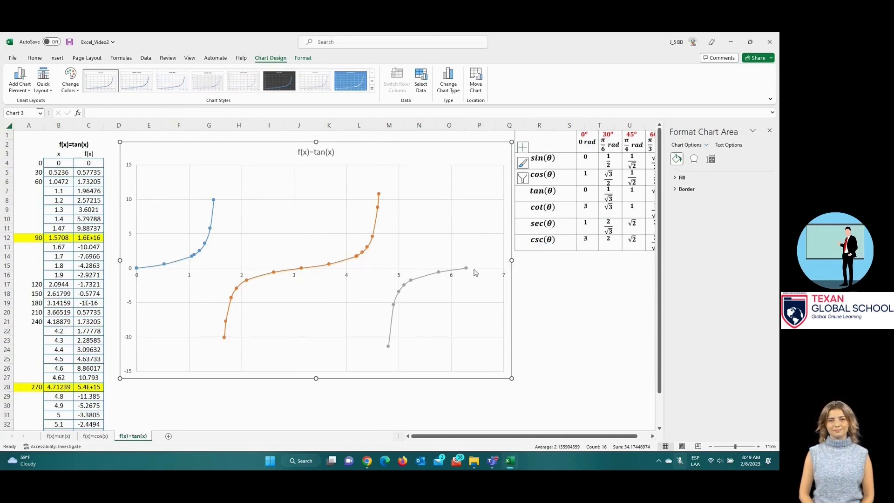
Step: Copy the formula =PI()/2 from B12, enter headings x and y in G29:H29 and centre G29:H31
{"action": "left_click", "coordinate": [70, 241]}
{"action": "left_click_drag", "start_coordinate": [108, 113], "coordinate": [87, 111]}
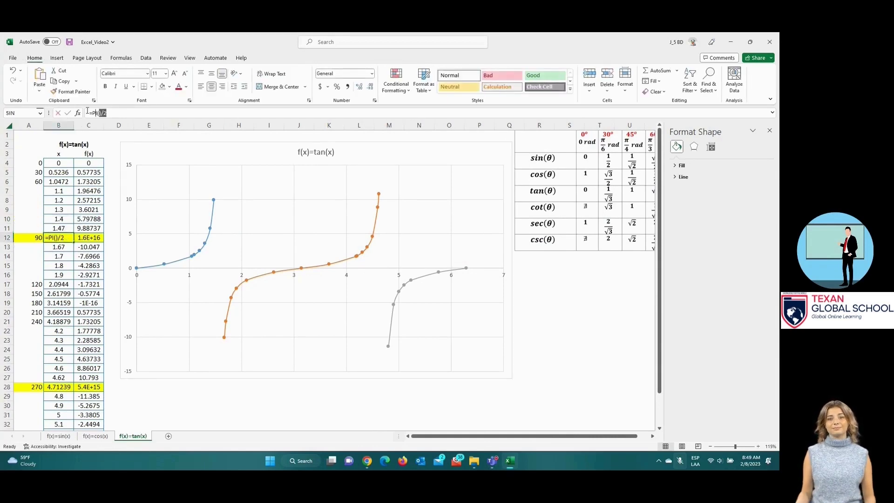
{"action": "key", "text": "Escape"}
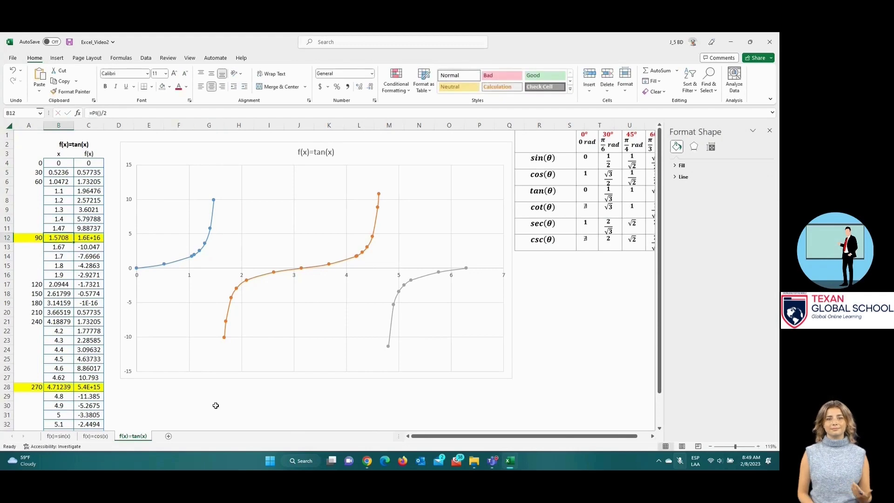
{"action": "left_click", "coordinate": [205, 396]}
{"action": "type", "text": "x"}
{"action": "key", "text": "Tab"}
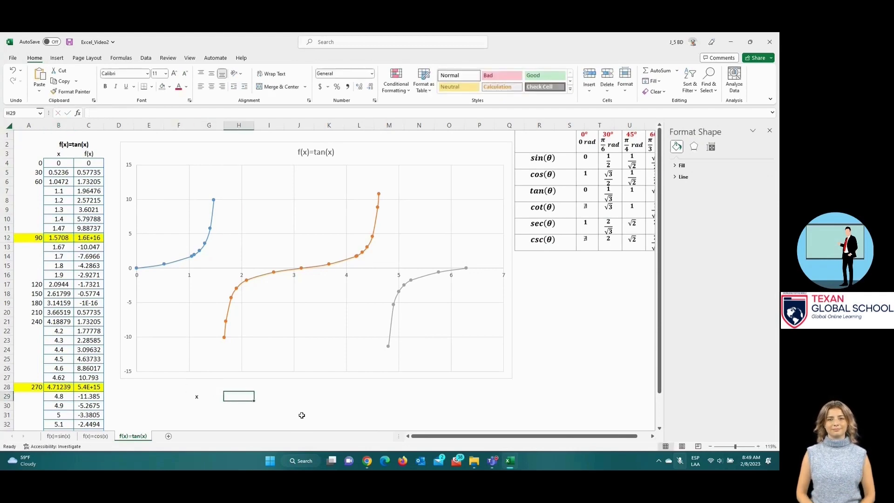
{"action": "type", "text": "y"}
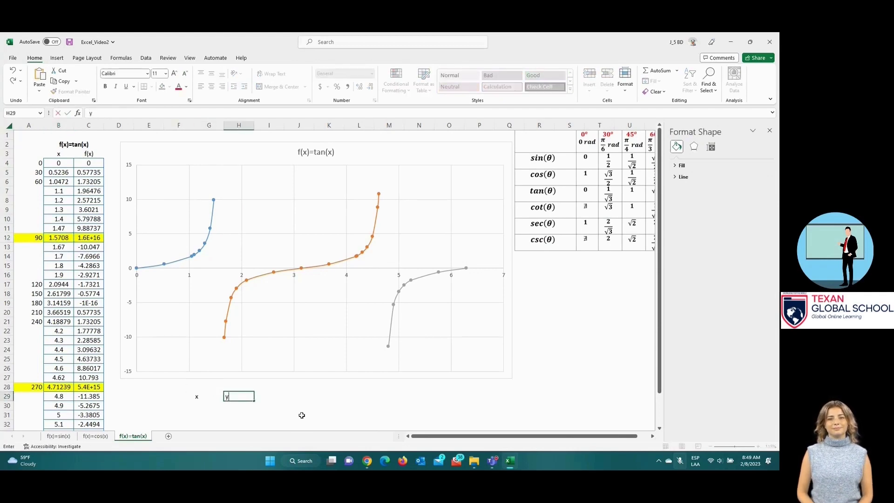
{"action": "key", "text": "Left"}
{"action": "key", "text": "shift+Down"}
{"action": "key", "text": "shift+Down"}
{"action": "key", "text": "shift+Right"}
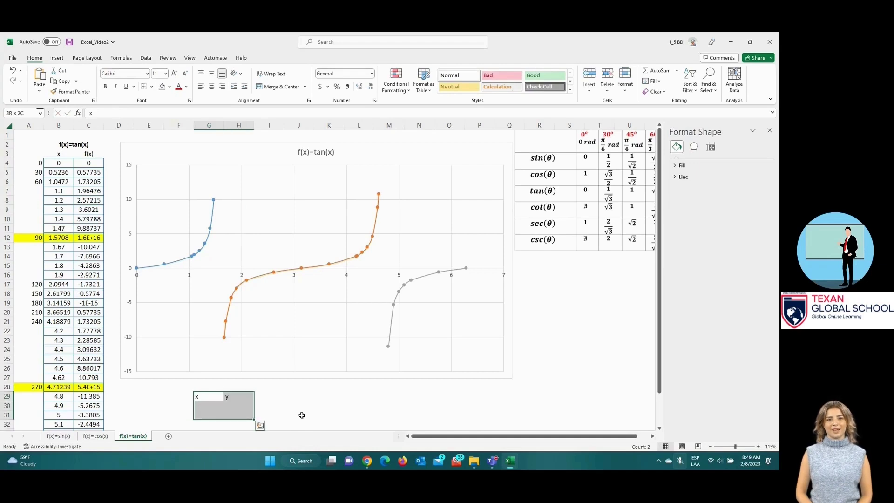
{"action": "left_click", "coordinate": [211, 87]}
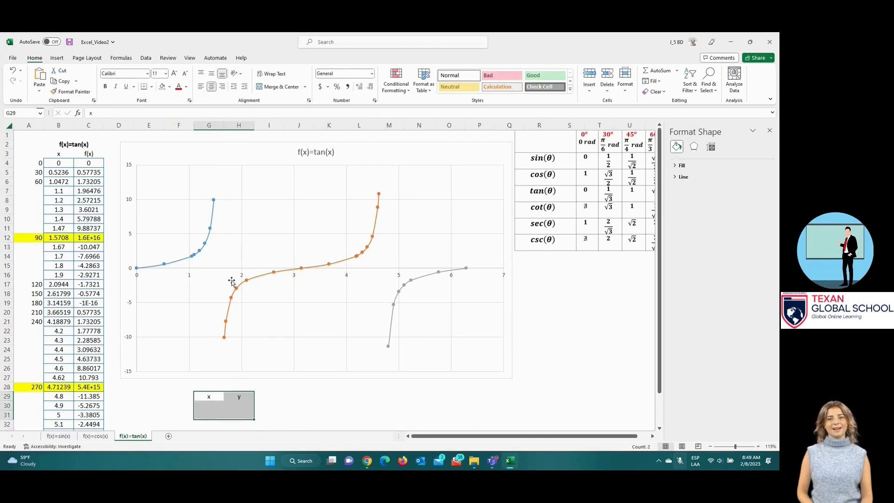
Step: Paste =PI()/2 into G30 and G31, and enter 13 and -13 in H30:H31
{"action": "left_click", "coordinate": [216, 405]}
{"action": "key", "text": "ctrl+v"}
{"action": "key", "text": "Return"}
{"action": "key", "text": "ctrl+v"}
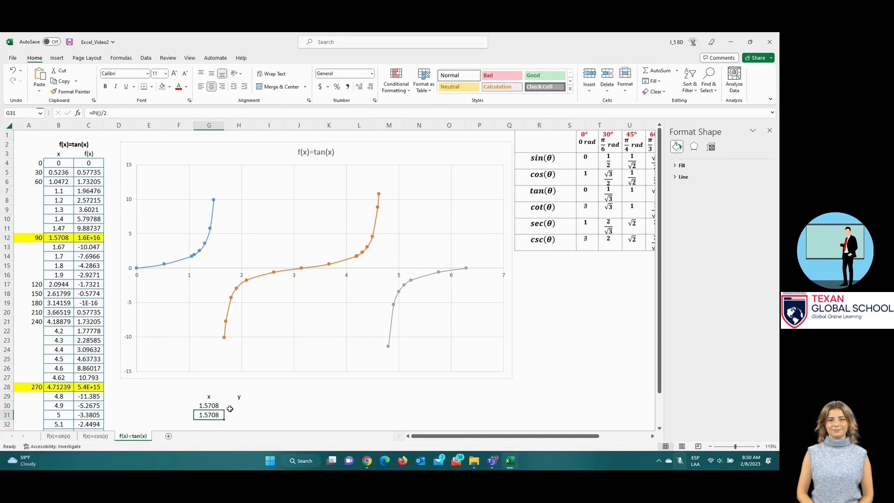
{"action": "left_click", "coordinate": [230, 409]}
{"action": "type", "text": "13"}
{"action": "key", "text": "Return"}
{"action": "type", "text": "-1"}
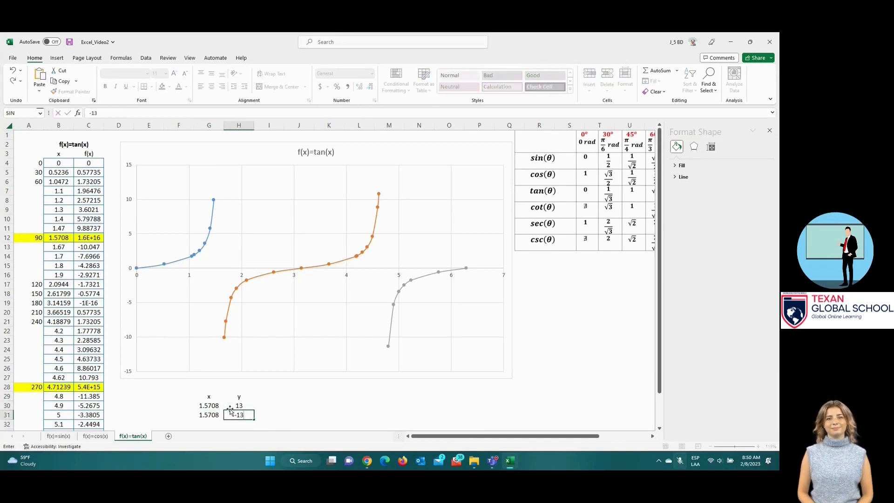
{"action": "type", "text": "3"}
{"action": "key", "text": "Tab"}
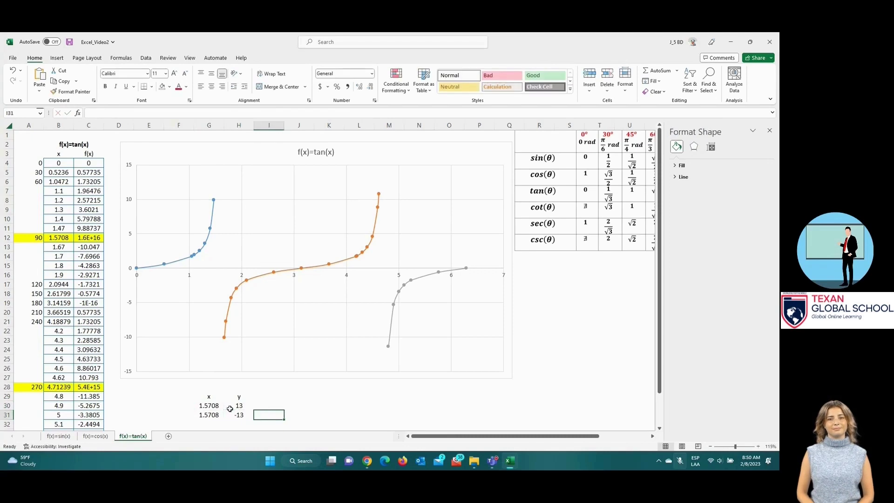
Step: Copy the formula =3*PI()/2 from B28 into K30 and K31
{"action": "left_click", "coordinate": [65, 386]}
{"action": "left_click_drag", "start_coordinate": [168, 113], "coordinate": [73, 116]}
{"action": "key", "text": "Return"}
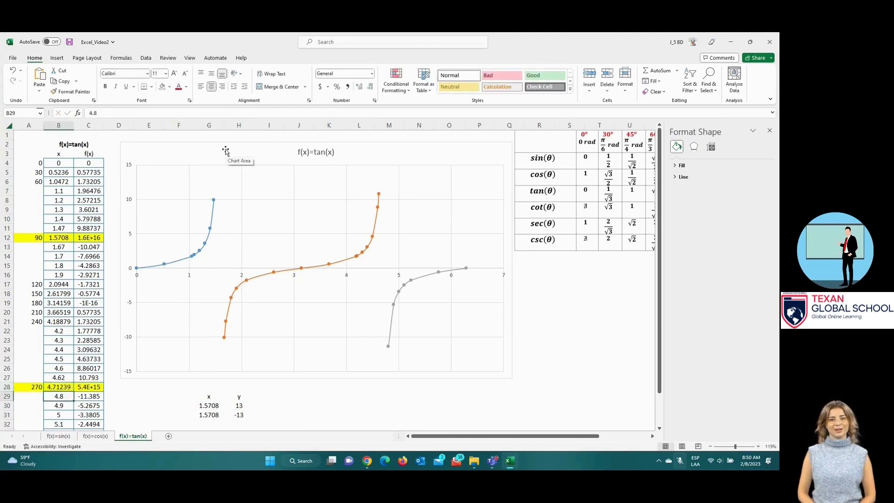
{"action": "left_click", "coordinate": [339, 397]}
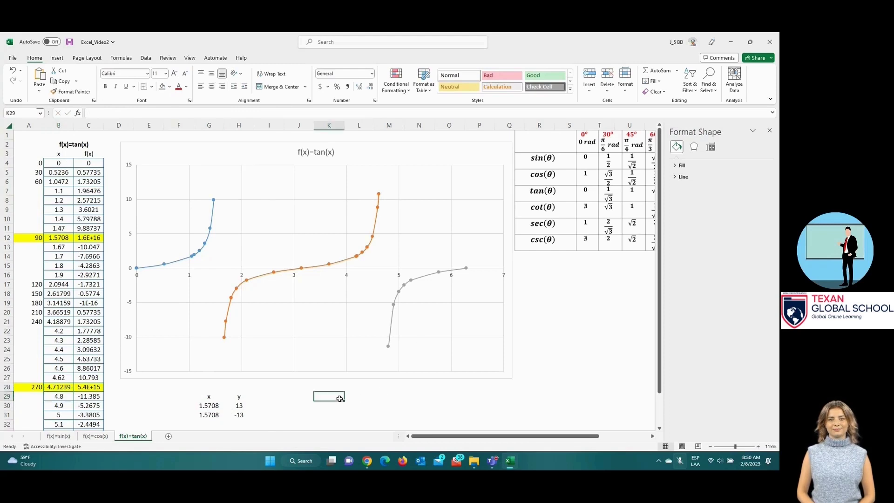
{"action": "key", "text": "Down"}
{"action": "key", "text": "ctrl+v"}
{"action": "key", "text": "Down"}
{"action": "key", "text": "ctrl+v"}
Step: Enter headings x and y in K29:L29, and the values 13 and -13 in L30:L31
{"action": "key", "text": "Up"}
{"action": "key", "text": "Up"}
{"action": "type", "text": "x"}
{"action": "key", "text": "Tab"}
{"action": "type", "text": "y"}
{"action": "left_click", "coordinate": [363, 405]}
{"action": "type", "text": "13"}
{"action": "key", "text": "Return"}
{"action": "type", "text": "-1"}
{"action": "key", "text": "Left"}
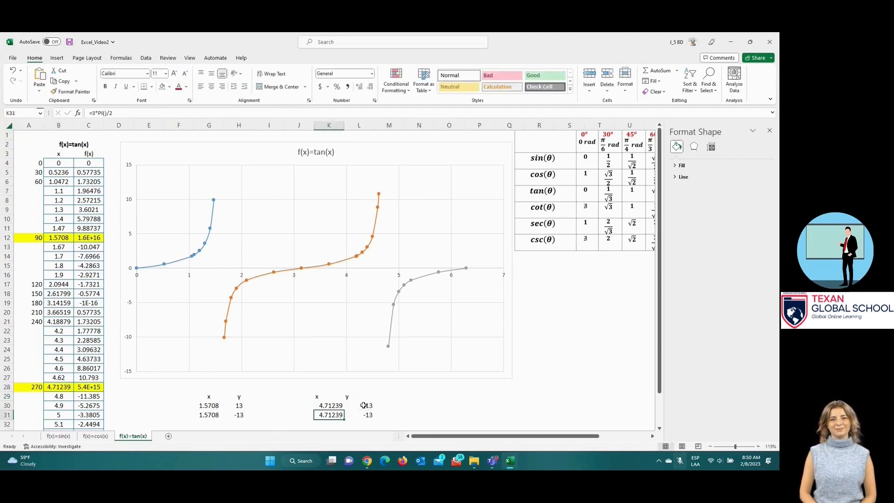
Step: Centre the contents of K29:L31 and save the workbook
{"action": "left_click_drag", "start_coordinate": [320, 400], "coordinate": [370, 416]}
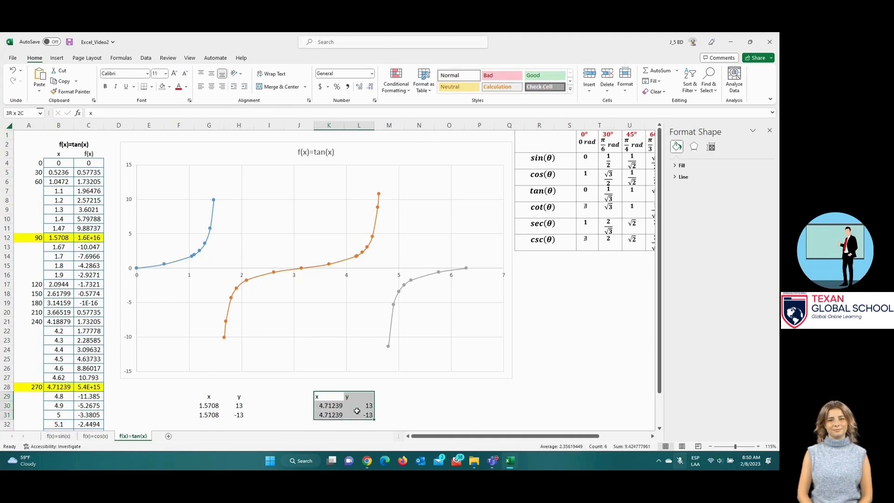
{"action": "left_click", "coordinate": [212, 87]}
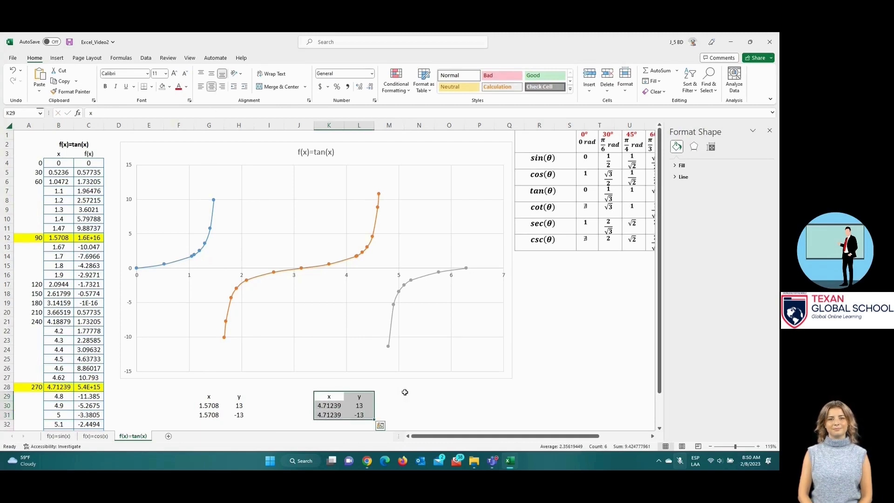
{"action": "left_click", "coordinate": [417, 408]}
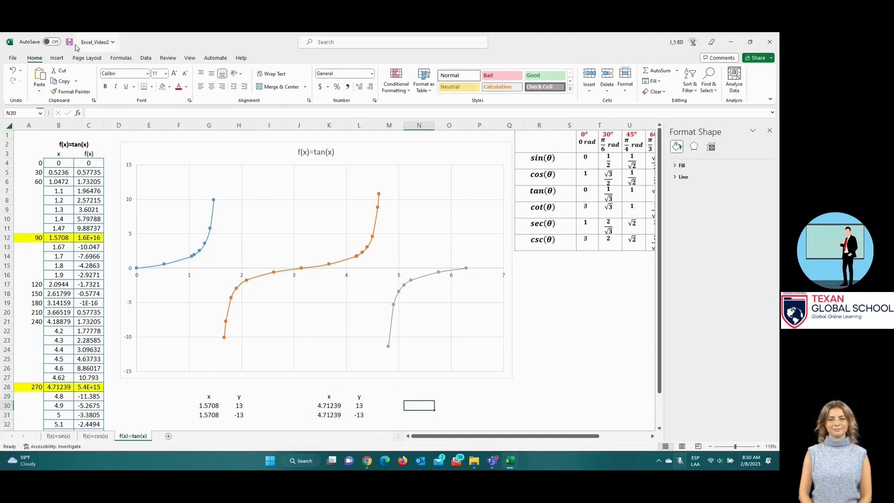
Step: Add a series to the f(x)=tan(x) chart with G30:G31 as X values and H30:H31 as Y values
{"action": "right_click", "coordinate": [450, 148]}
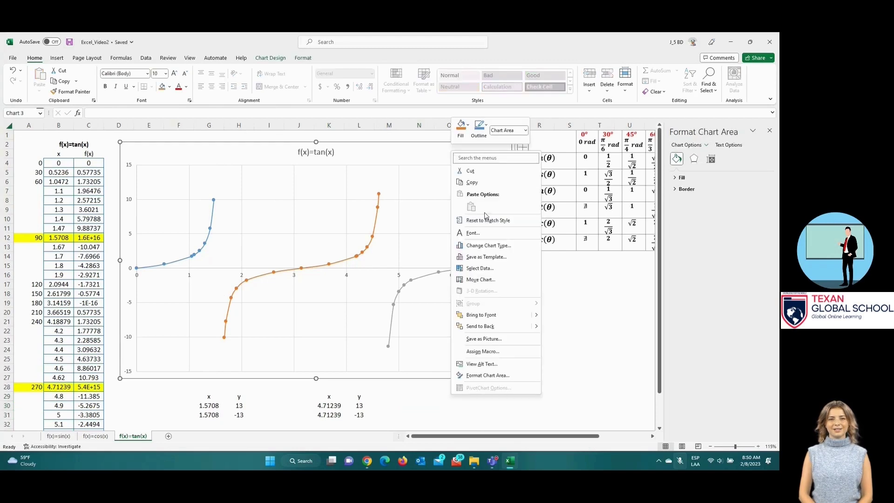
{"action": "left_click", "coordinate": [479, 268]}
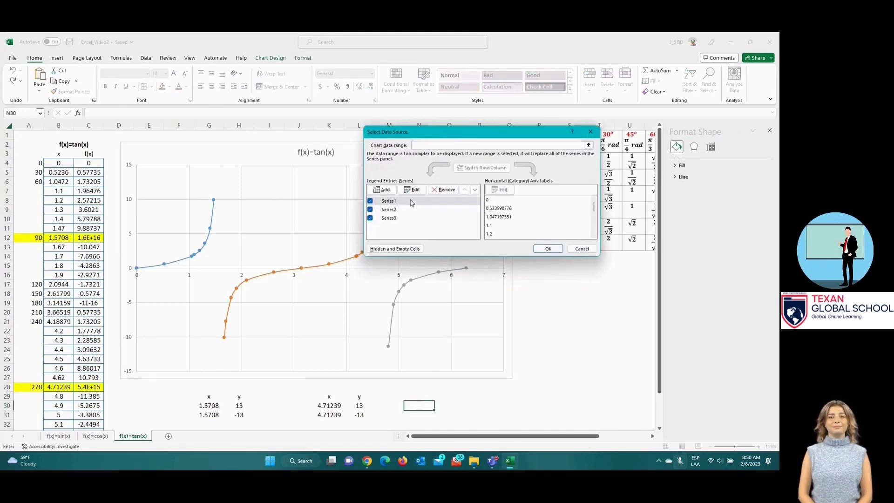
{"action": "left_click", "coordinate": [382, 190]}
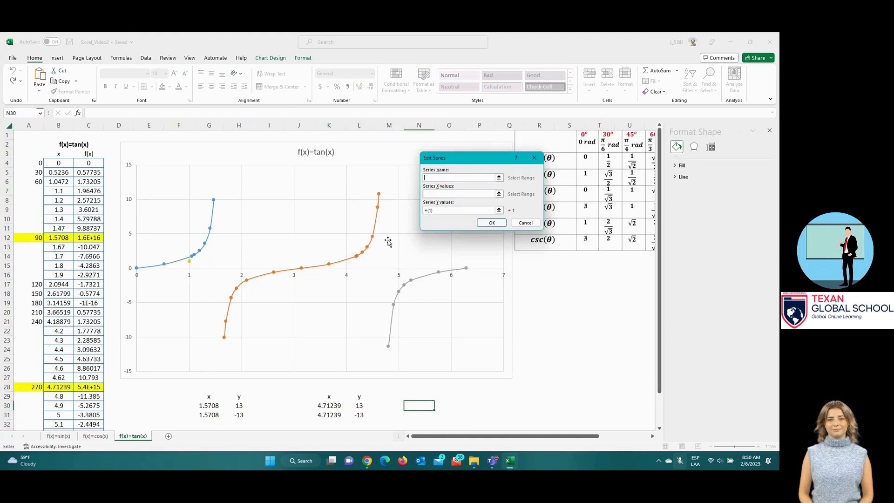
{"action": "left_click", "coordinate": [446, 197]}
{"action": "left_click_drag", "start_coordinate": [209, 405], "coordinate": [212, 411]}
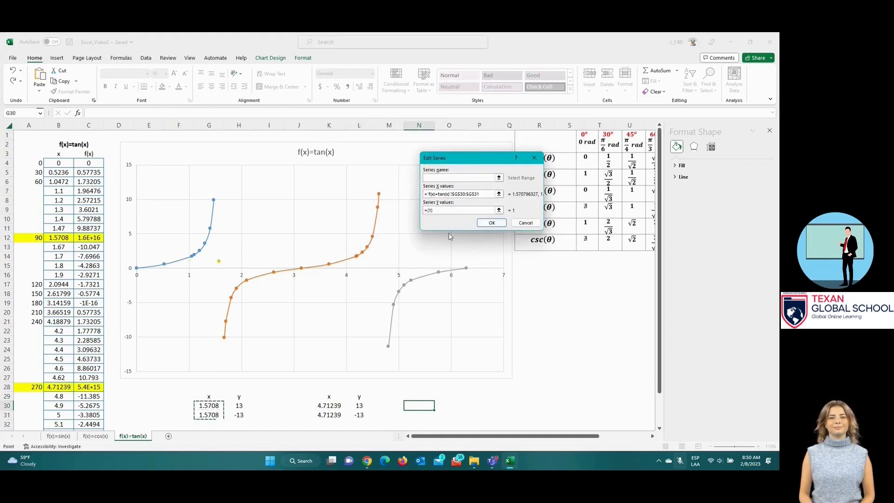
{"action": "left_click", "coordinate": [458, 210]}
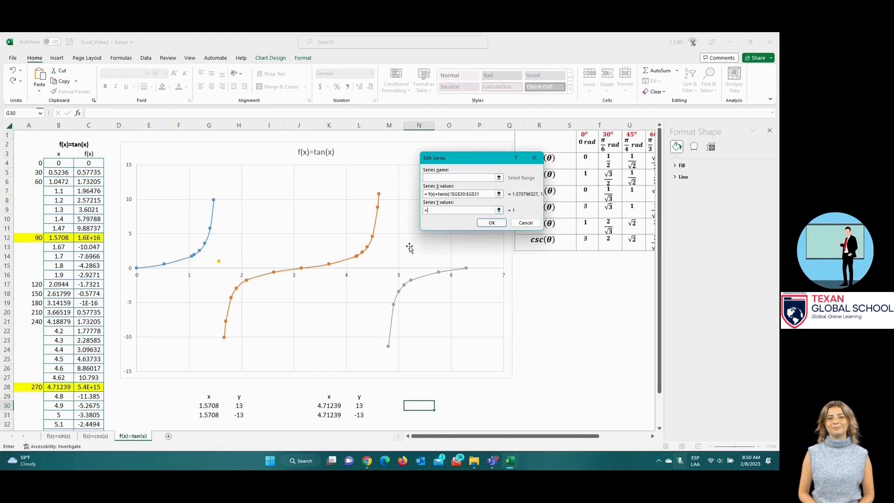
{"action": "left_click_drag", "start_coordinate": [240, 405], "coordinate": [240, 414]}
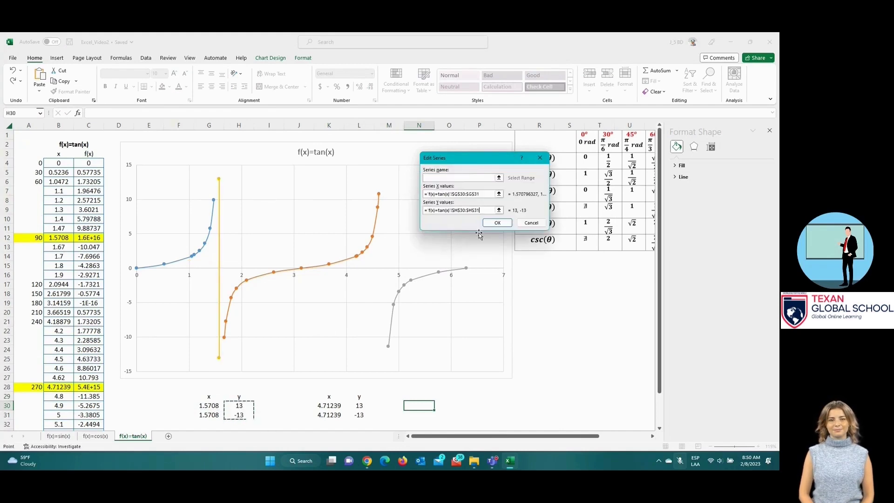
{"action": "left_click", "coordinate": [490, 224]}
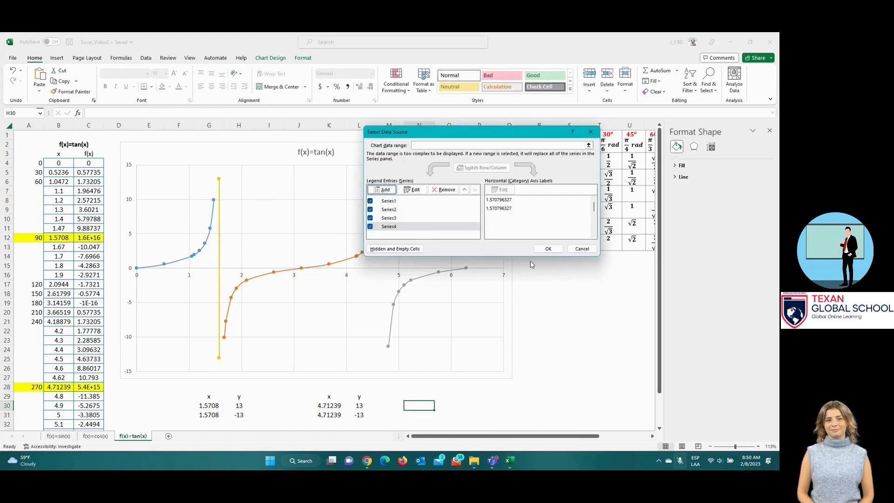
Step: Add another series to the tangent chart with X values K30:K31 and Y values L30:L31, and apply the data source changes
{"action": "left_click", "coordinate": [382, 190]}
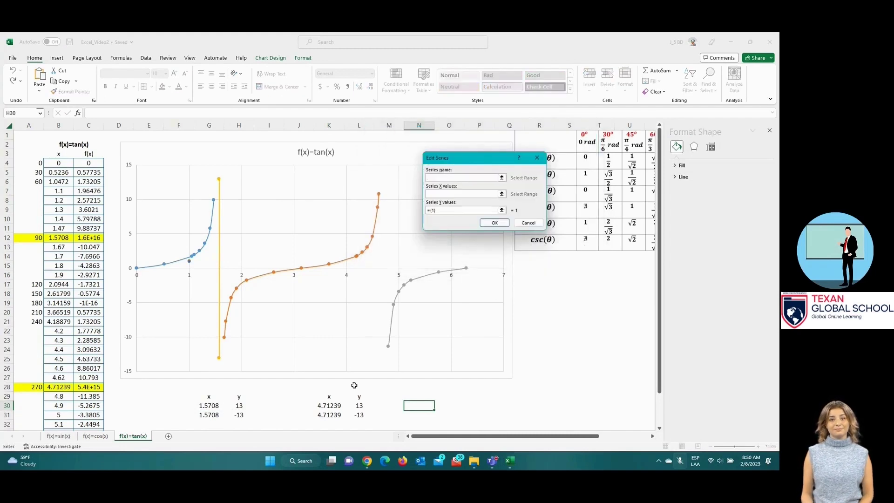
{"action": "left_click_drag", "start_coordinate": [330, 406], "coordinate": [329, 416]}
{"action": "left_click", "coordinate": [447, 212]}
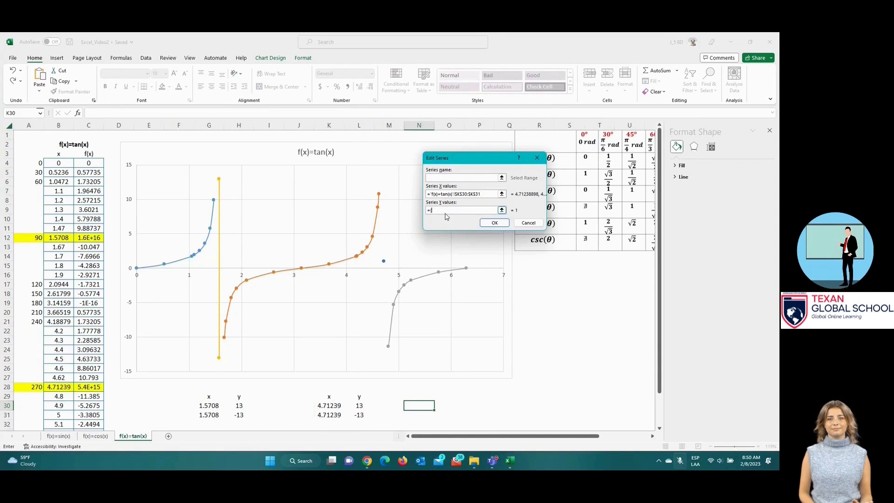
{"action": "left_click_drag", "start_coordinate": [359, 406], "coordinate": [359, 415]}
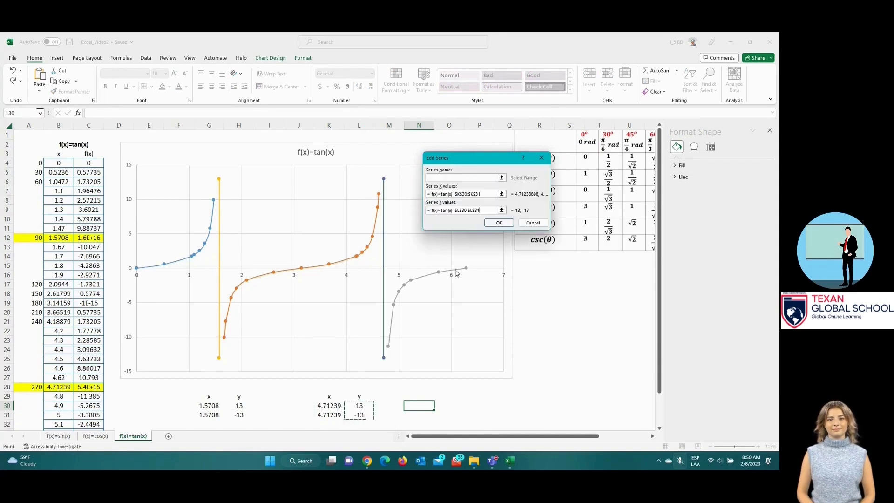
{"action": "left_click", "coordinate": [499, 222]}
{"action": "left_click", "coordinate": [552, 247]}
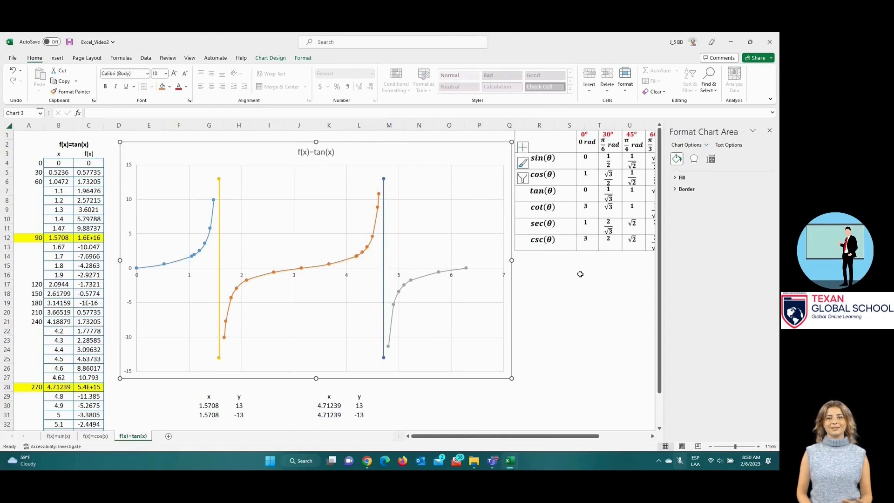
Step: Set the 270-degree asymptote series' marker option to None and its marker border to No line
{"action": "left_click", "coordinate": [385, 244]}
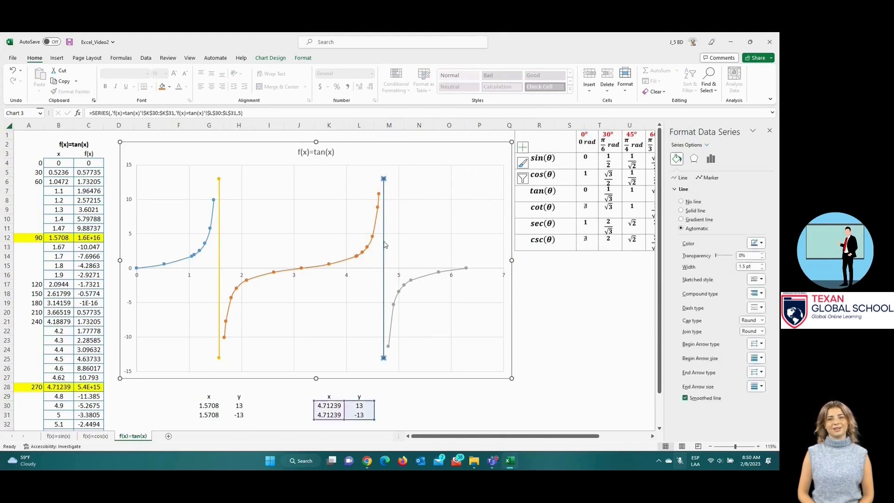
{"action": "left_click", "coordinate": [708, 178]}
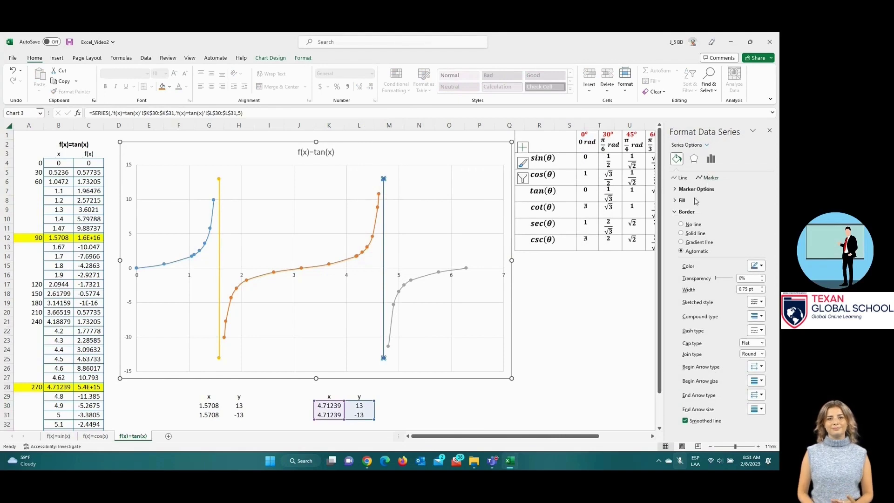
{"action": "left_click", "coordinate": [679, 190]}
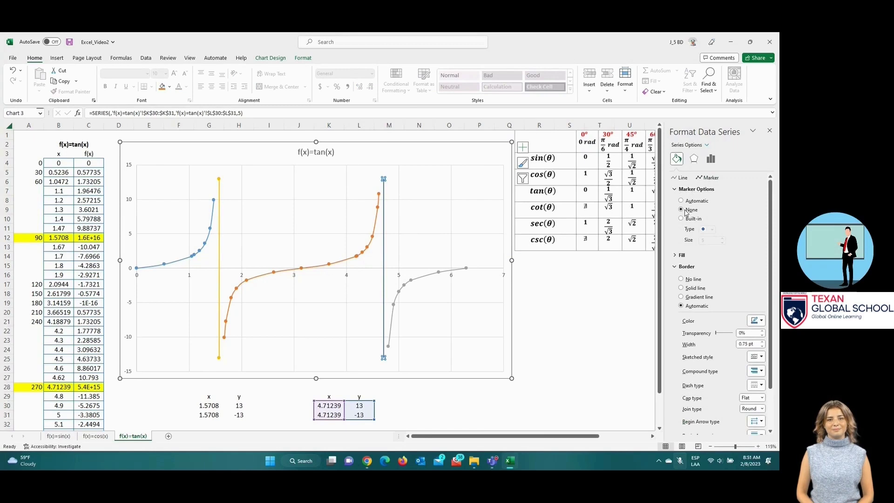
{"action": "left_click", "coordinate": [695, 279]}
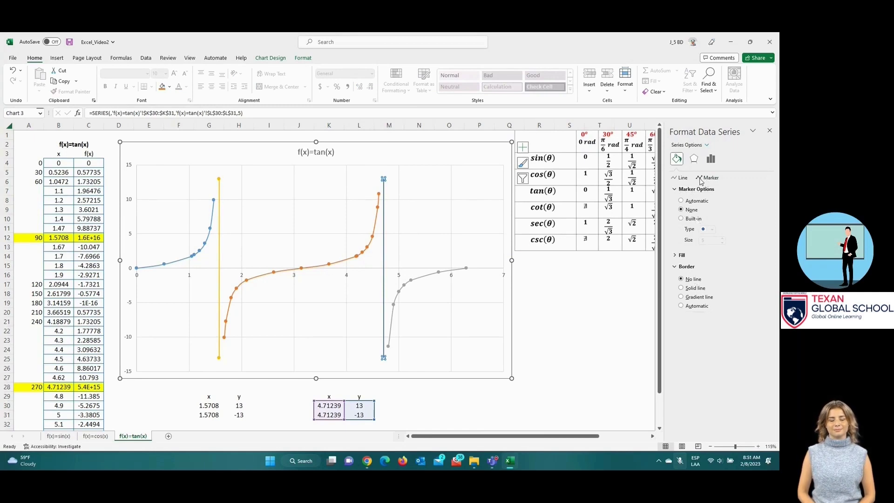
Step: Format the 270-degree asymptote line in the tangent chart as a light green dashed line
{"action": "left_click", "coordinate": [683, 178]}
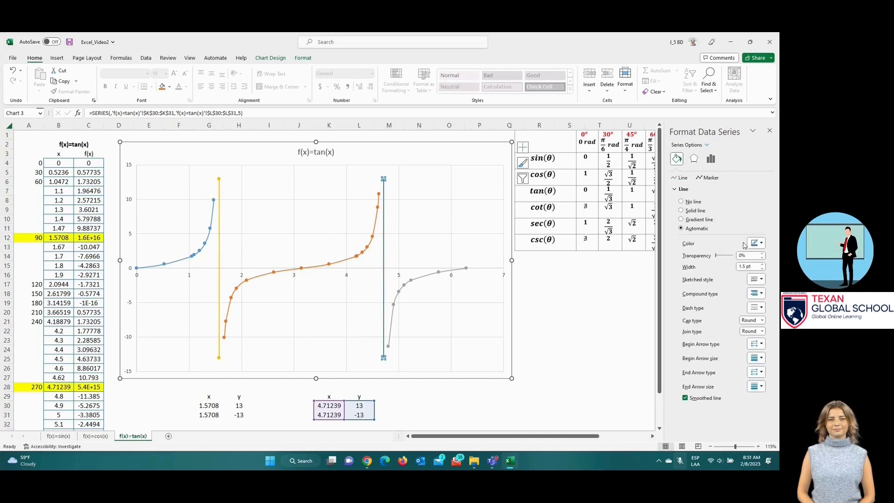
{"action": "left_click", "coordinate": [762, 245]}
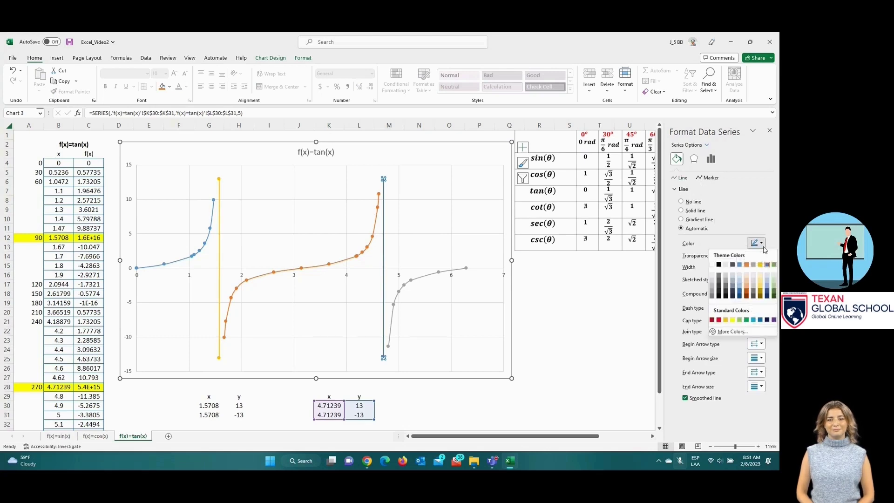
{"action": "left_click", "coordinate": [740, 320]}
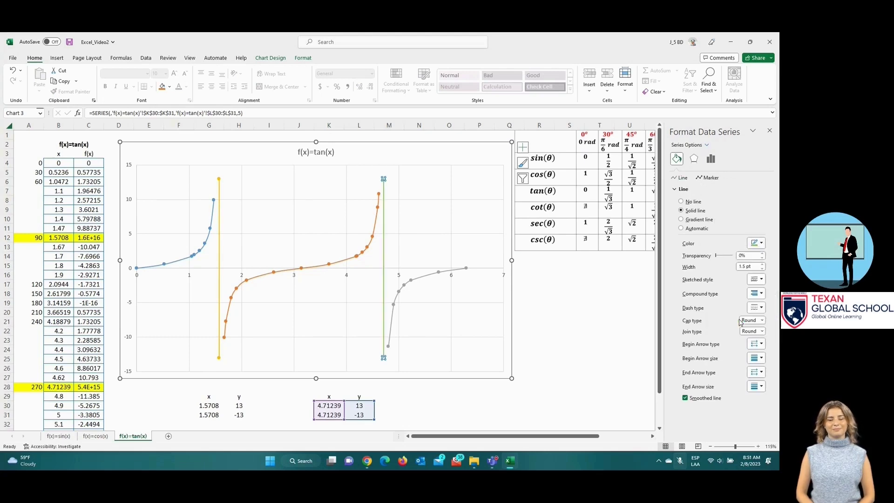
{"action": "left_click", "coordinate": [760, 294]}
{"action": "left_click", "coordinate": [760, 294]}
{"action": "left_click", "coordinate": [761, 308]}
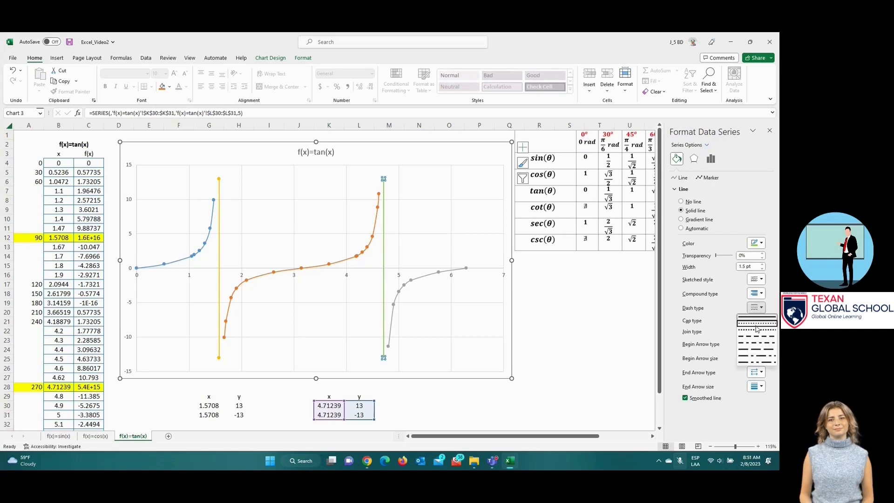
{"action": "left_click", "coordinate": [755, 325]}
{"action": "left_click", "coordinate": [594, 333]}
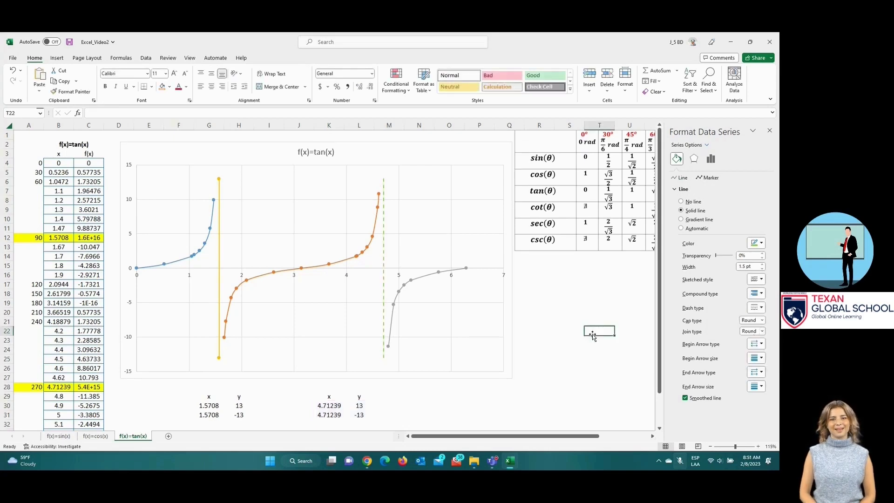
Step: Set the 90-degree asymptote series' markers to None and its marker border to No line
{"action": "left_click", "coordinate": [219, 269]}
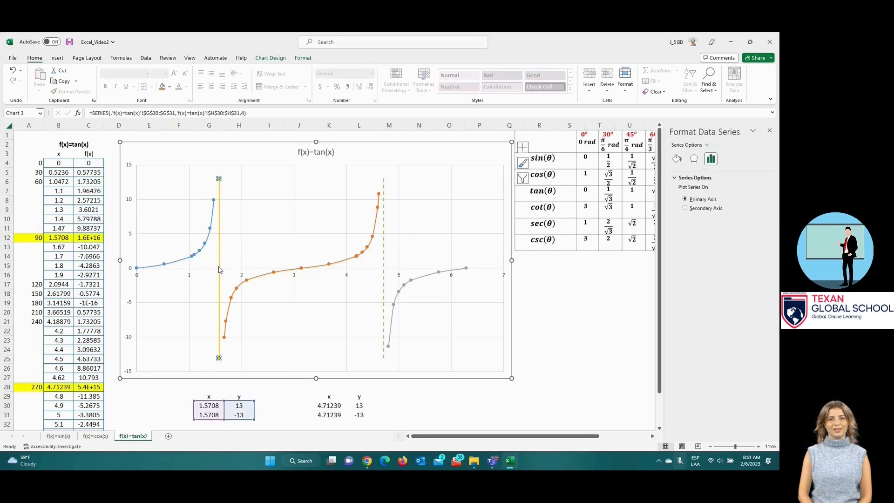
{"action": "left_click", "coordinate": [693, 159]}
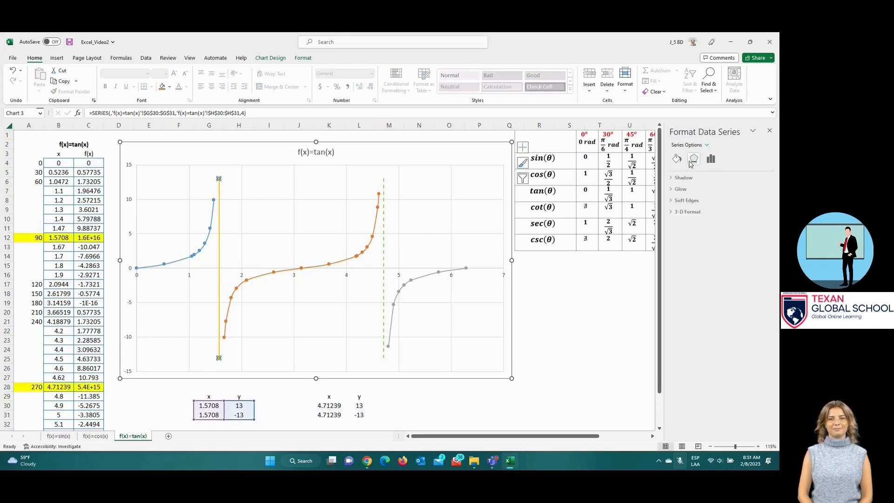
{"action": "left_click", "coordinate": [677, 159]}
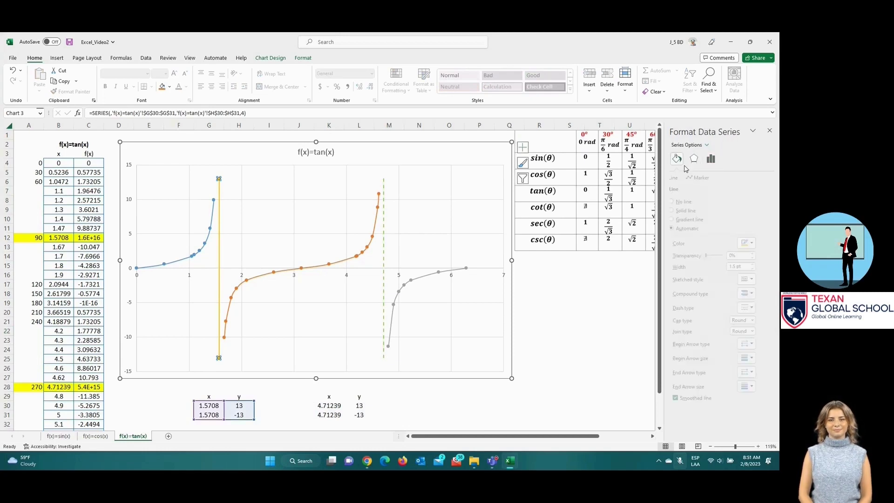
{"action": "left_click", "coordinate": [709, 179]}
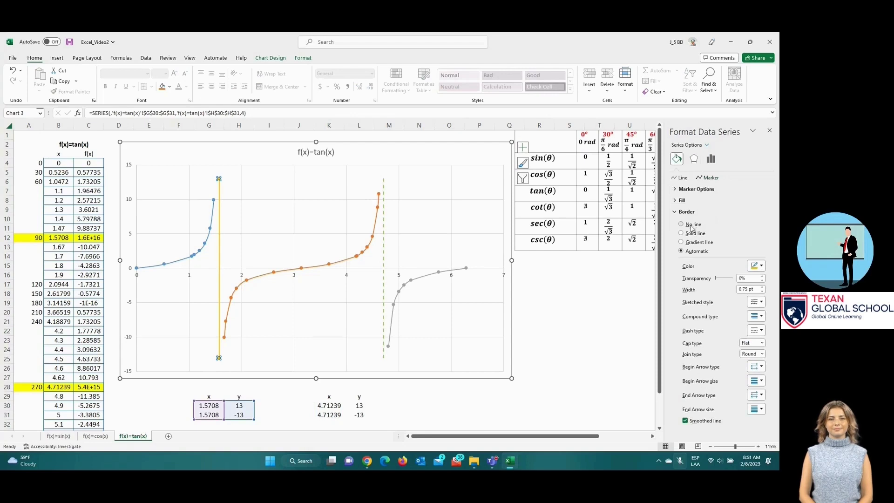
{"action": "left_click", "coordinate": [695, 189]}
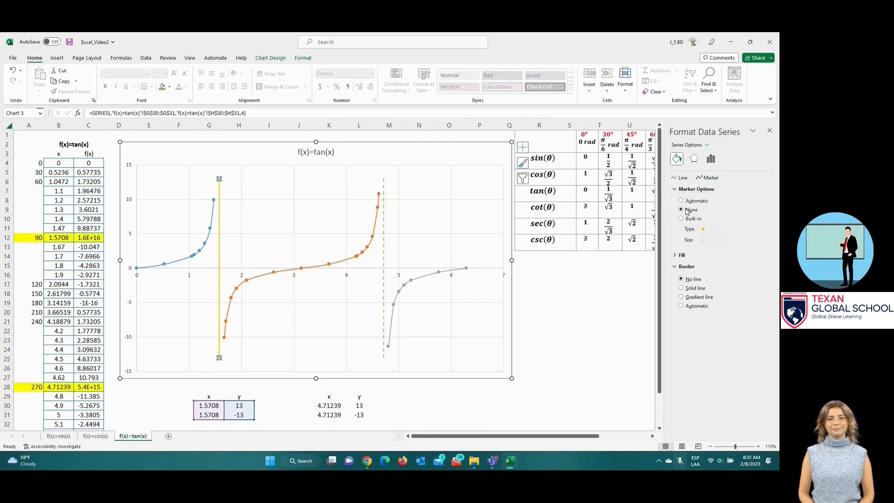
Step: Make the 90-degree asymptote line light green and dashed to match the other asymptote, and save the workbook
{"action": "left_click", "coordinate": [682, 179]}
{"action": "left_click", "coordinate": [761, 243]}
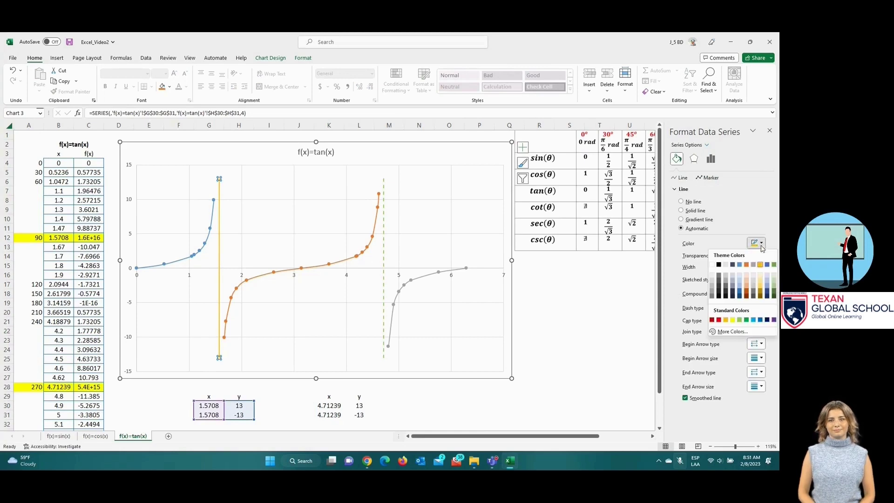
{"action": "left_click", "coordinate": [744, 319]}
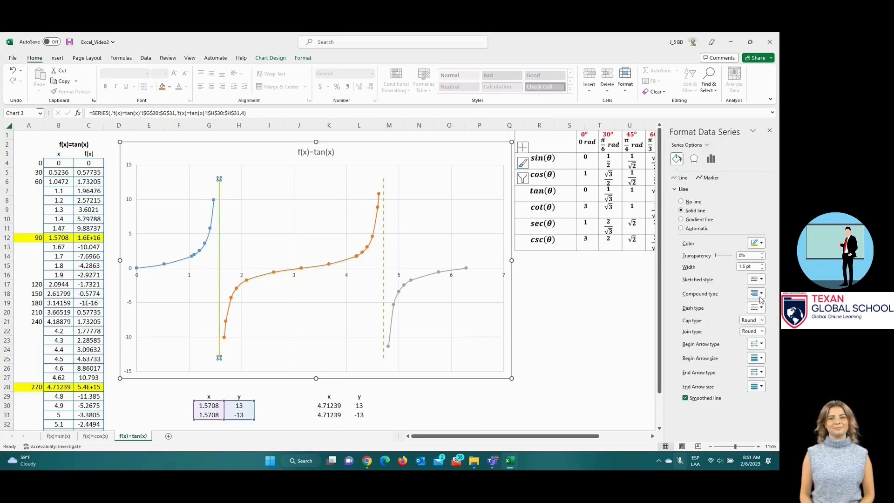
{"action": "left_click", "coordinate": [761, 308]}
{"action": "left_click", "coordinate": [764, 338]}
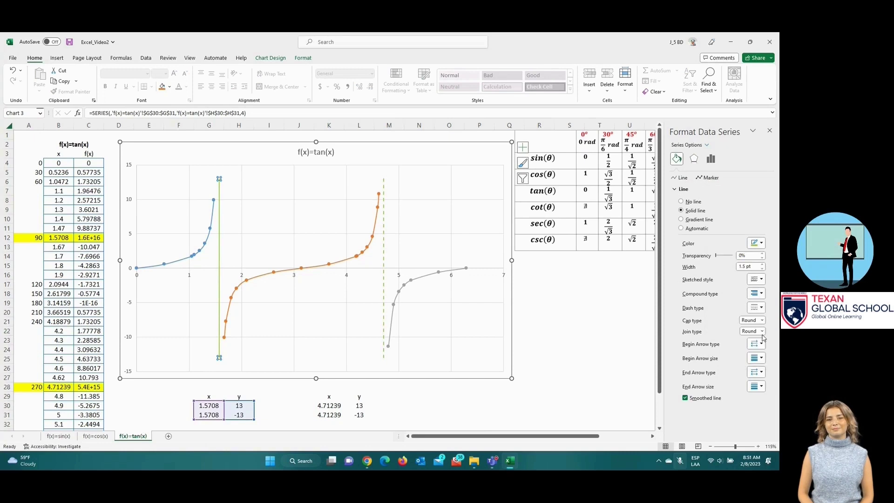
{"action": "left_click", "coordinate": [644, 311]}
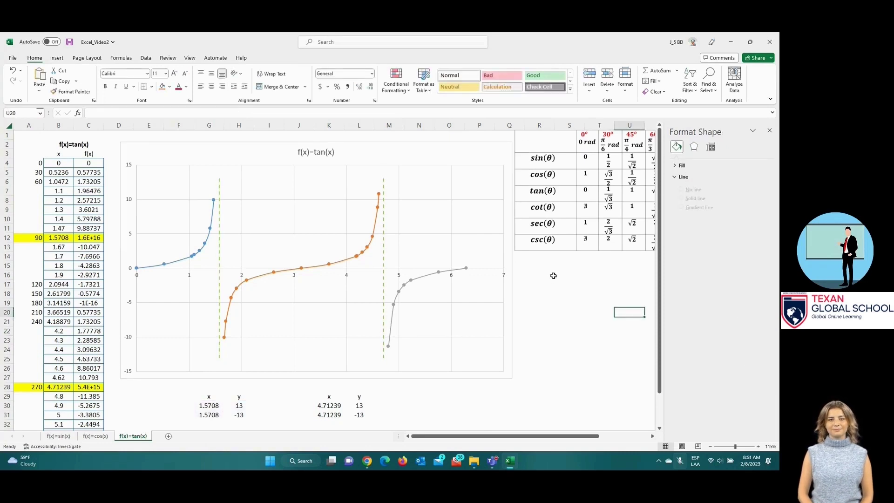
{"action": "left_click", "coordinate": [69, 42]}
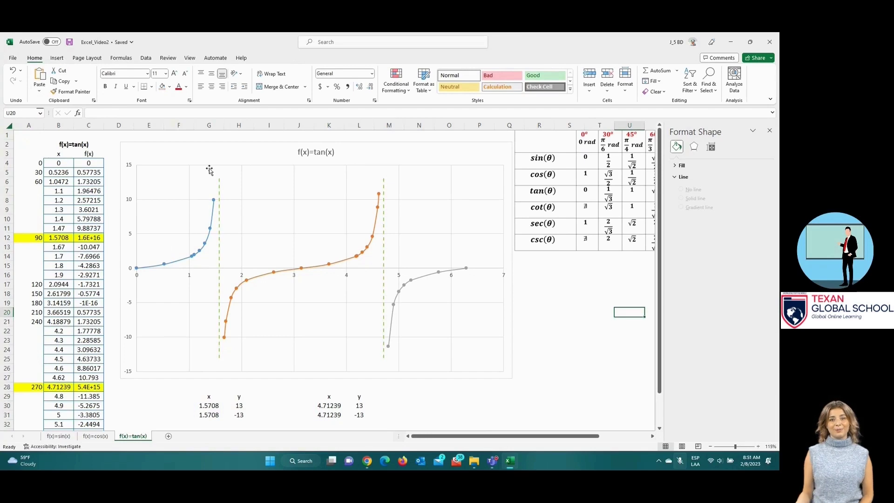